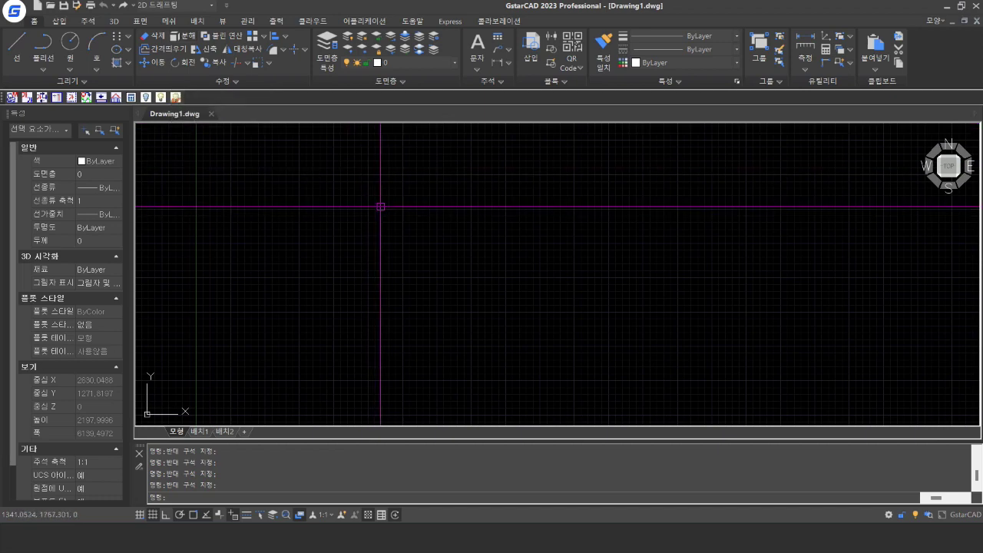
# - Draw a rectangle from its upper-left corner to its lower-right corner in the empty drawing
pyautogui.write('rec')
pyautogui.press('Return')
pyautogui.click(355, 196)
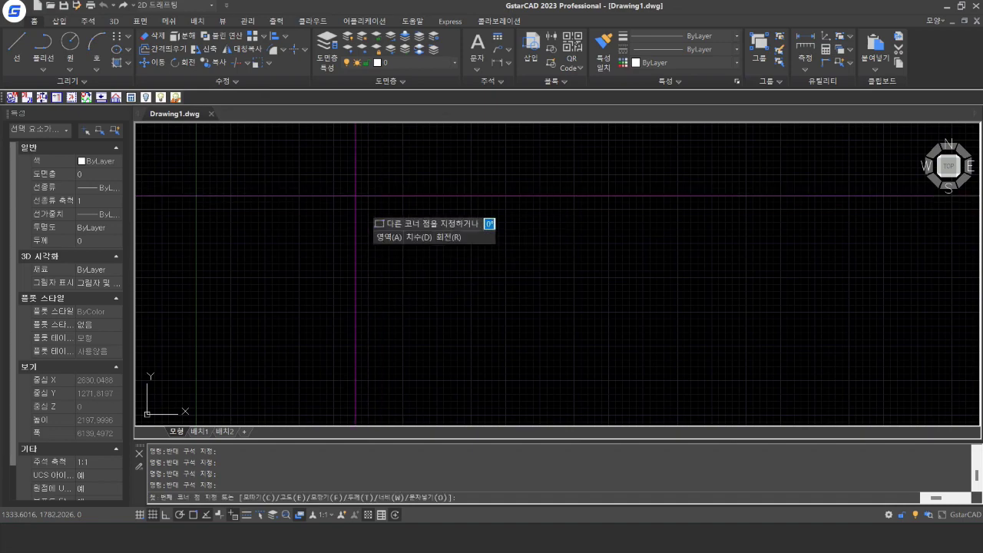
pyautogui.click(641, 356)
pyautogui.moveTo(544, 281); pyautogui.dragTo(454, 277, button='middle')
pyautogui.moveTo(210, 289); pyautogui.dragTo(274, 299, button='middle')
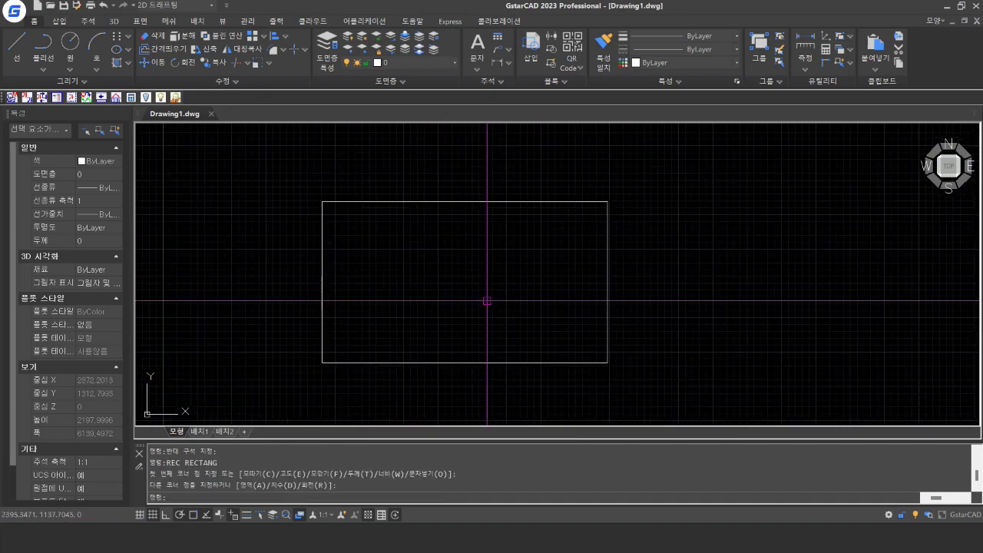
# - With the rectangle selected, hide and reshow the object properties, and explode the rectangle into separate lines
pyautogui.click(323, 273)
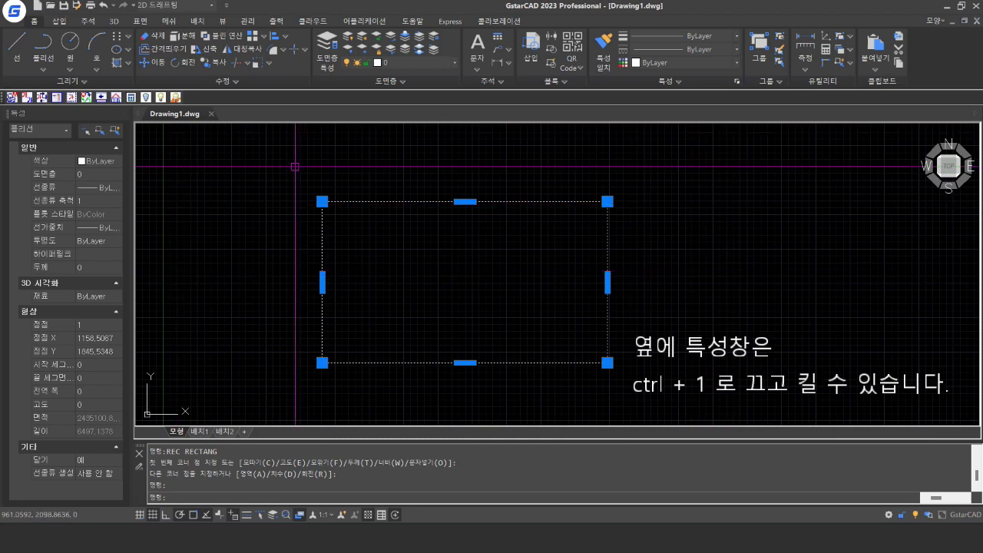
pyautogui.hotkey('ctrl', '1')
pyautogui.hotkey('ctrl', '1')
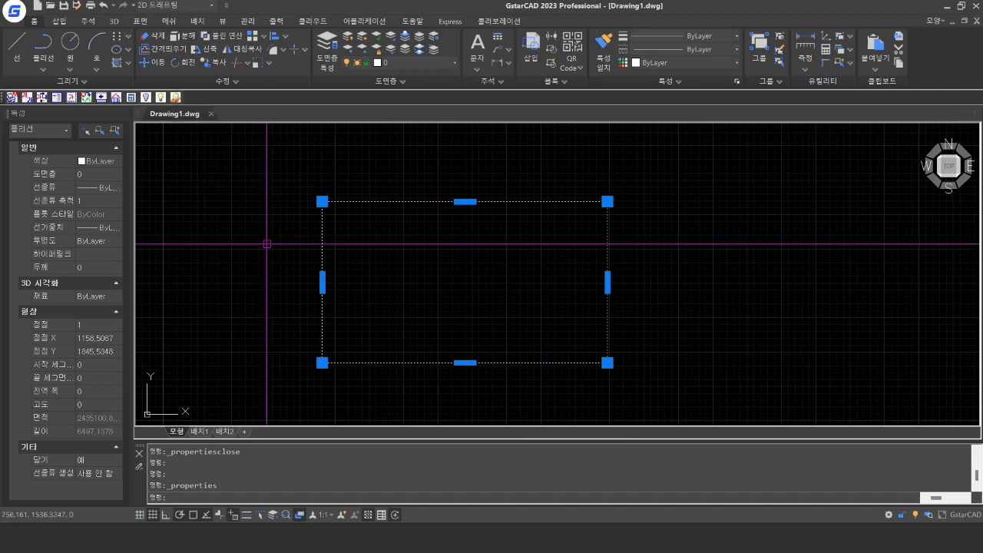
pyautogui.write('x')
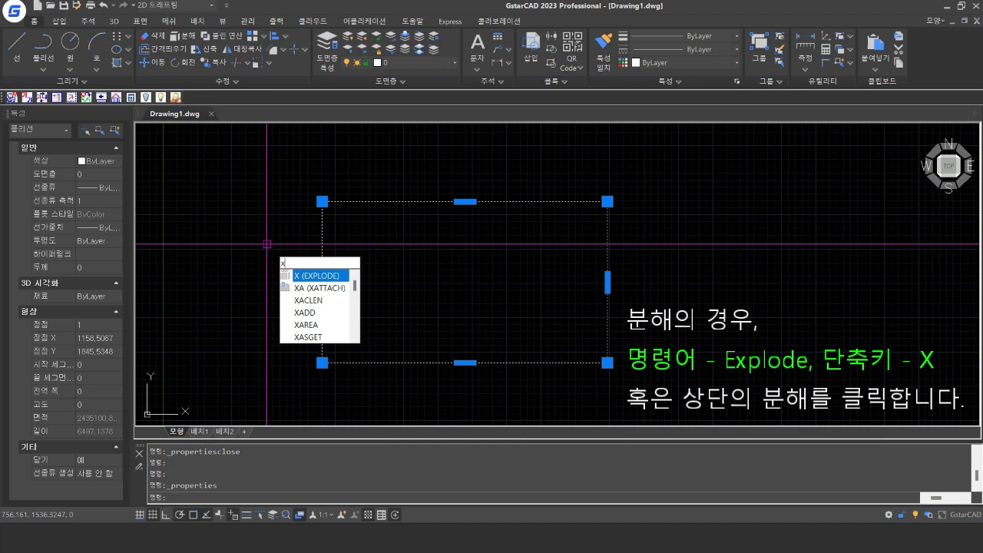
pyautogui.press('Return')
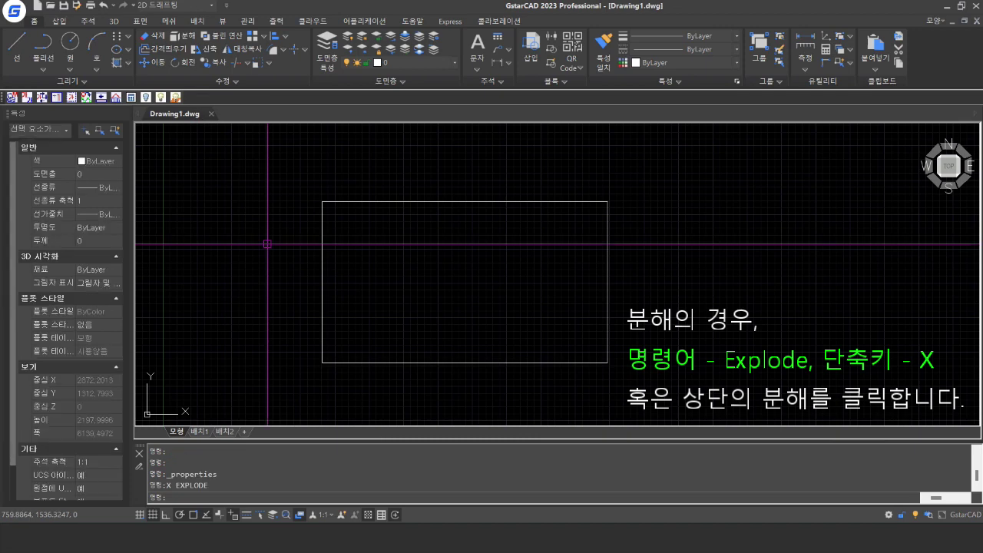
# - Select the four sides of the exploded rectangle one by one to check their separation, and clear the selection
pyautogui.click(361, 230)
pyautogui.click(314, 254)
pyautogui.click(500, 221)
pyautogui.click(494, 189)
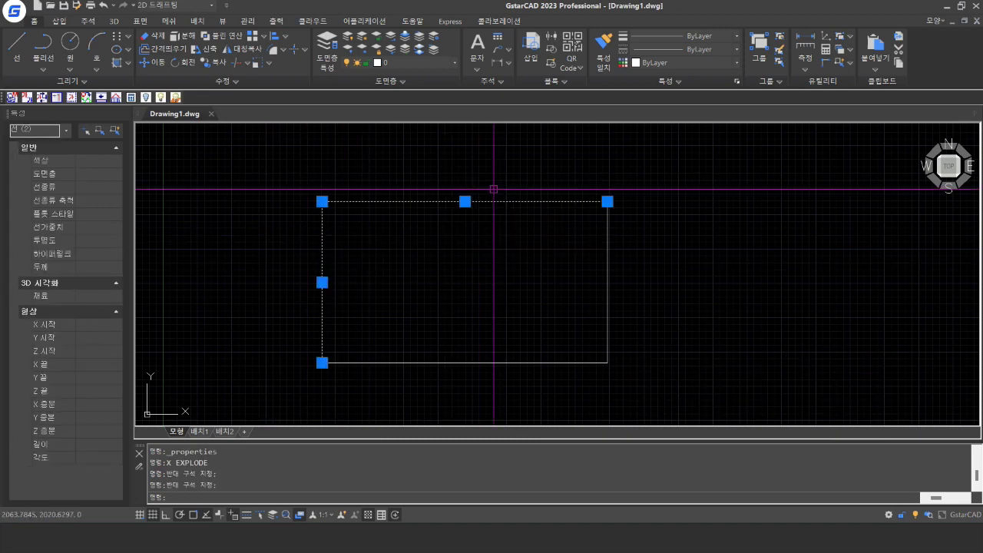
pyautogui.click(635, 249)
pyautogui.click(599, 279)
pyautogui.click(654, 386)
pyautogui.click(453, 305)
pyautogui.moveTo(453, 331); pyautogui.dragTo(342, 300, button='middle')
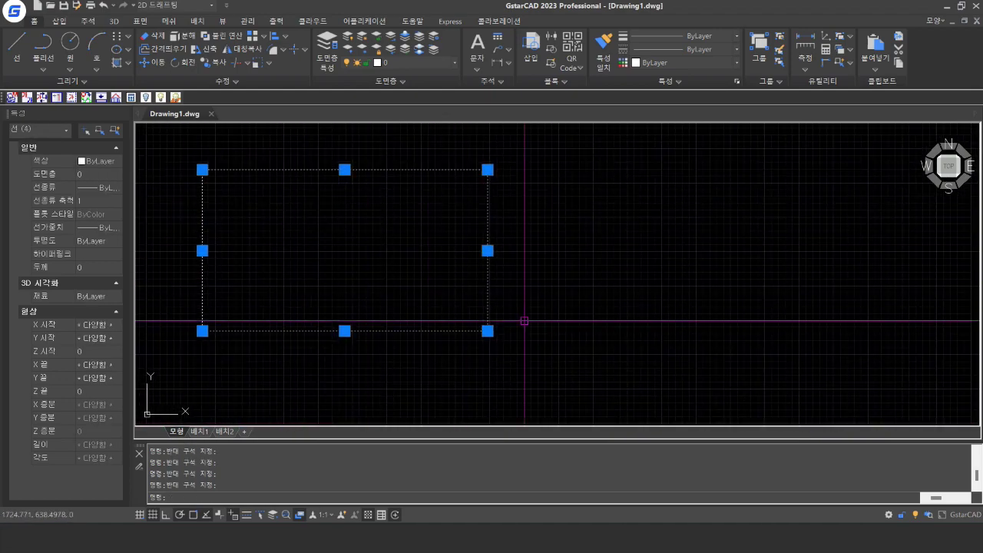
pyautogui.press('Escape')
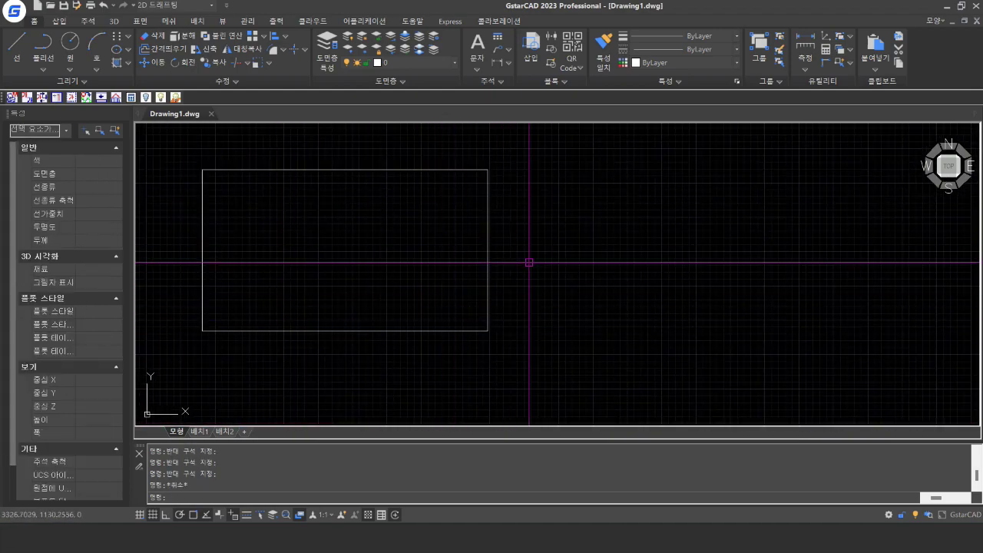
# - Draw a second, smaller rectangle just to the right of the exploded one
pyautogui.write('rec')
pyautogui.press('Return')
pyautogui.click(519, 177)
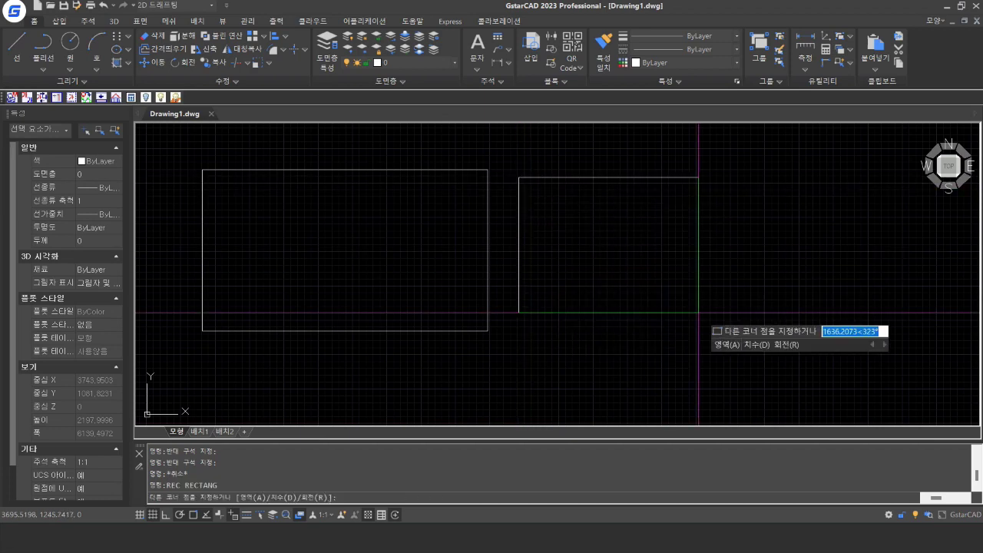
pyautogui.click(701, 322)
# - Compare how the new rectangle and each side of the exploded one get selected, and clear the selection
pyautogui.click(572, 283)
pyautogui.click(500, 340)
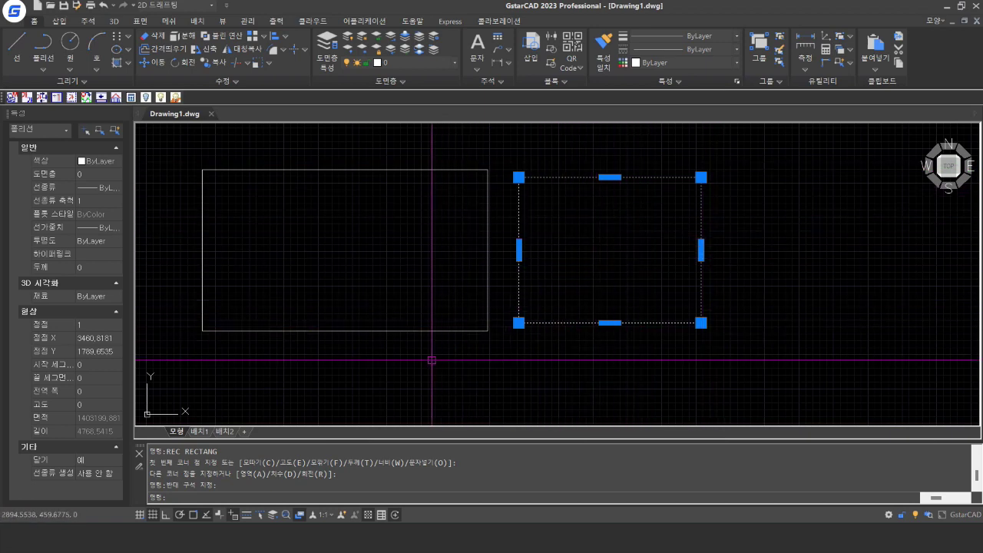
pyautogui.press('Escape')
pyautogui.click(342, 331)
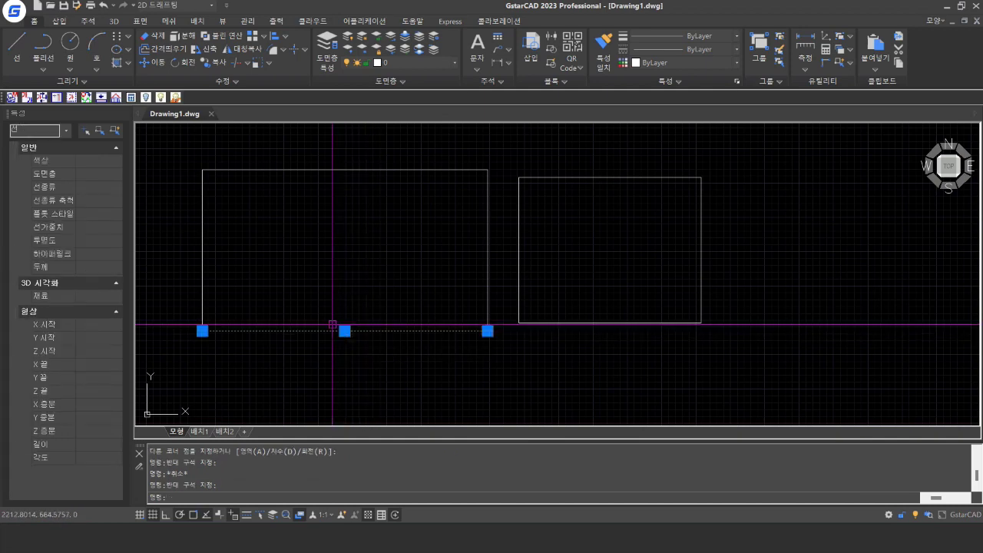
pyautogui.click(202, 245)
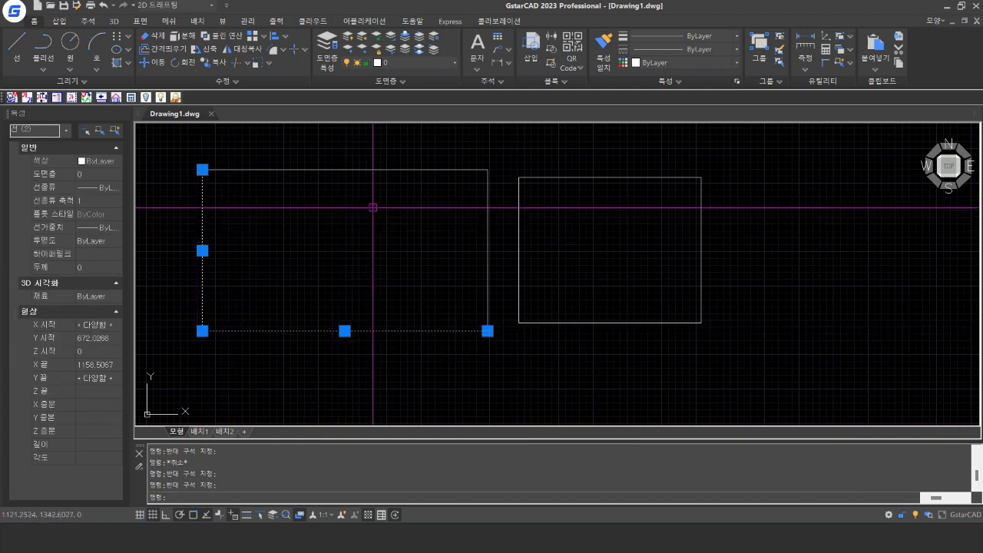
pyautogui.click(357, 167)
pyautogui.click(508, 207)
pyautogui.click(465, 243)
pyautogui.scroll(-2, 439, 289)
pyautogui.moveTo(374, 252); pyautogui.dragTo(355, 237, button='middle')
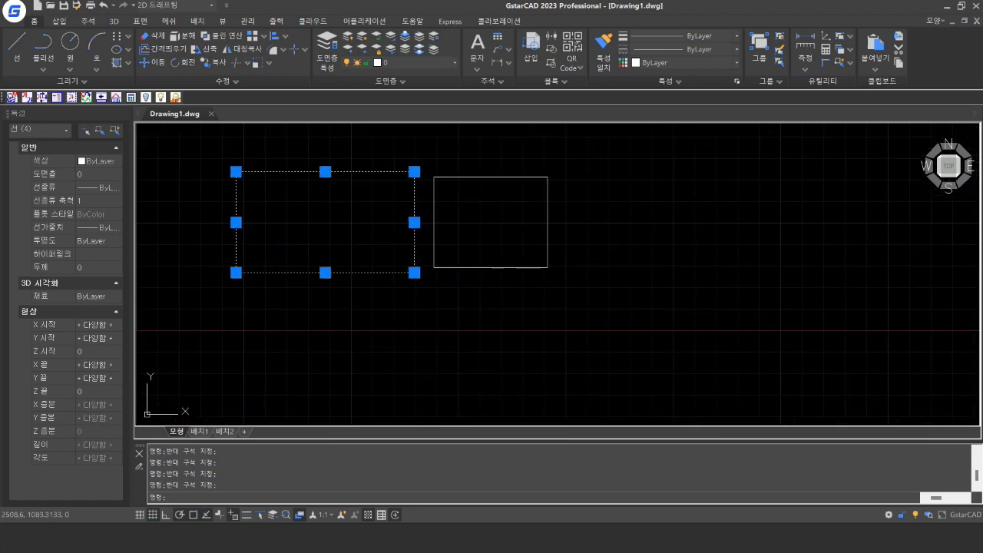
pyautogui.press('Escape')
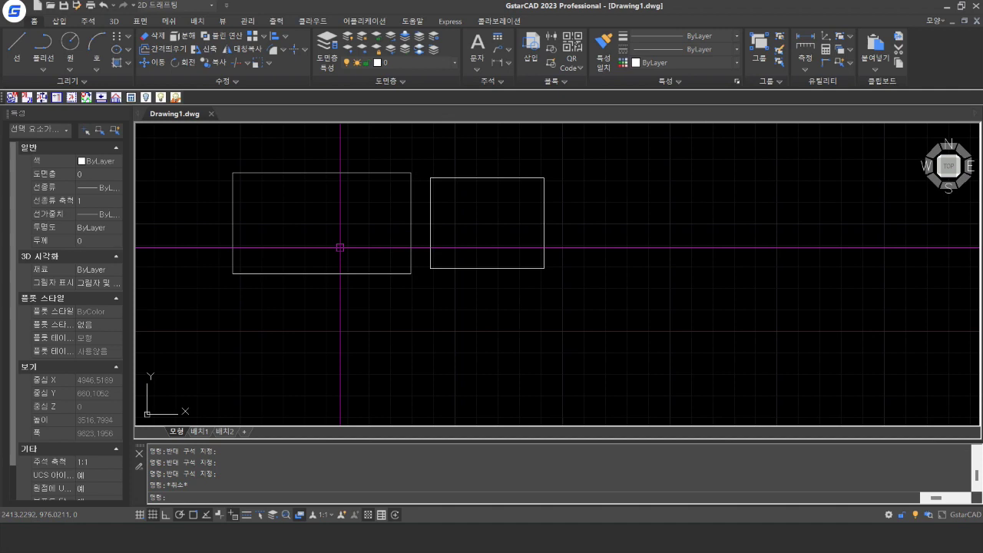
# - Erase the four lines of the exploded rectangle, keeping only the second rectangle
pyautogui.moveTo(641, 243); pyautogui.dragTo(586, 219, button='middle')
pyautogui.moveTo(330, 261)
pyautogui.mouseDown(button='middle')
pyautogui.moveTo(297, 259)
pyautogui.moveTo(336, 253)
pyautogui.moveTo(401, 285)
pyautogui.moveTo(396, 305)
pyautogui.mouseUp(button='middle')
pyautogui.click(435, 314)
pyautogui.click(220, 164)
pyautogui.write('e')
pyautogui.press('Return')
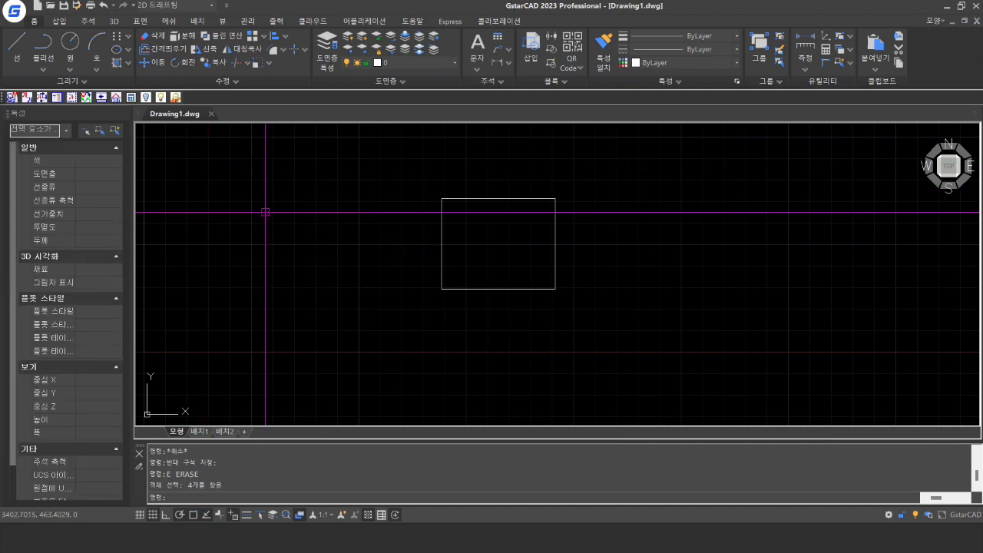
pyautogui.moveTo(442, 231); pyautogui.dragTo(369, 282, button='middle')
pyautogui.scroll(2, 367, 277)
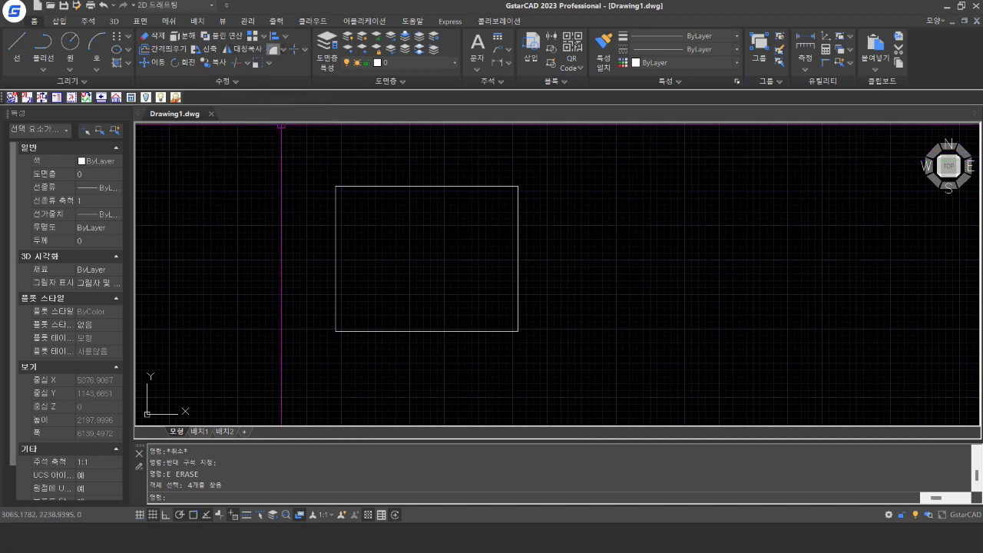
pyautogui.click(283, 50)
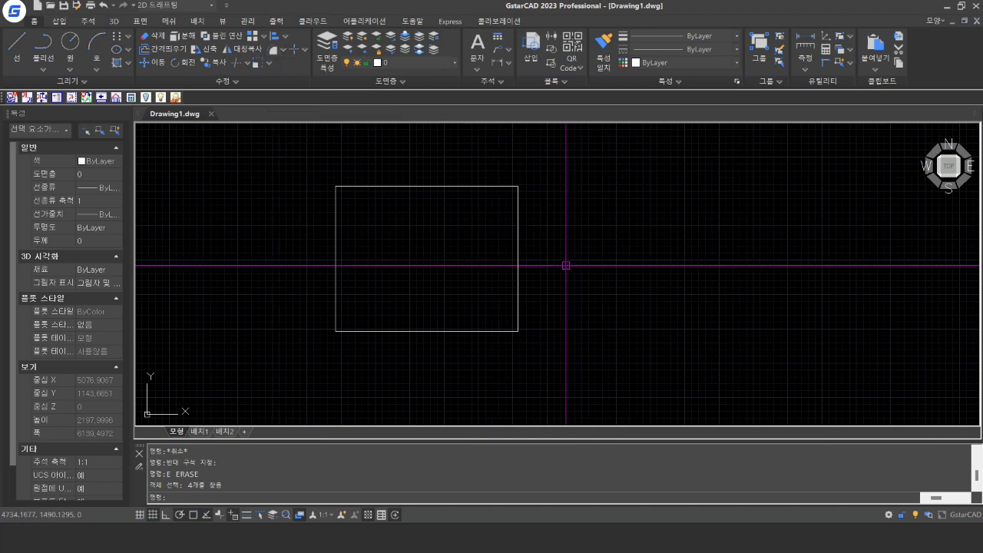
pyautogui.scroll(2, 322, 183)
pyautogui.moveTo(402, 220); pyautogui.dragTo(397, 213, button='middle')
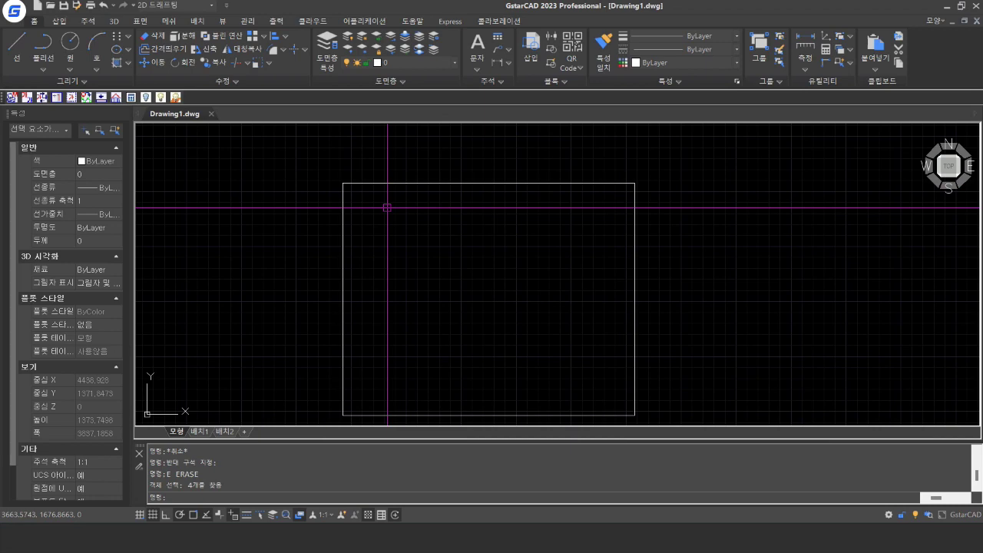
pyautogui.click(296, 49)
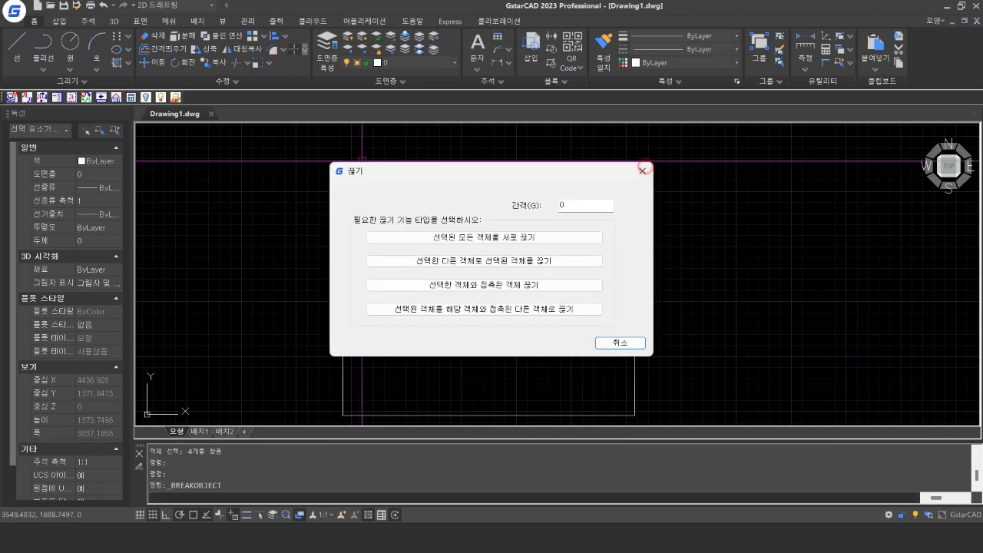
pyautogui.click(643, 170)
pyautogui.click(278, 49)
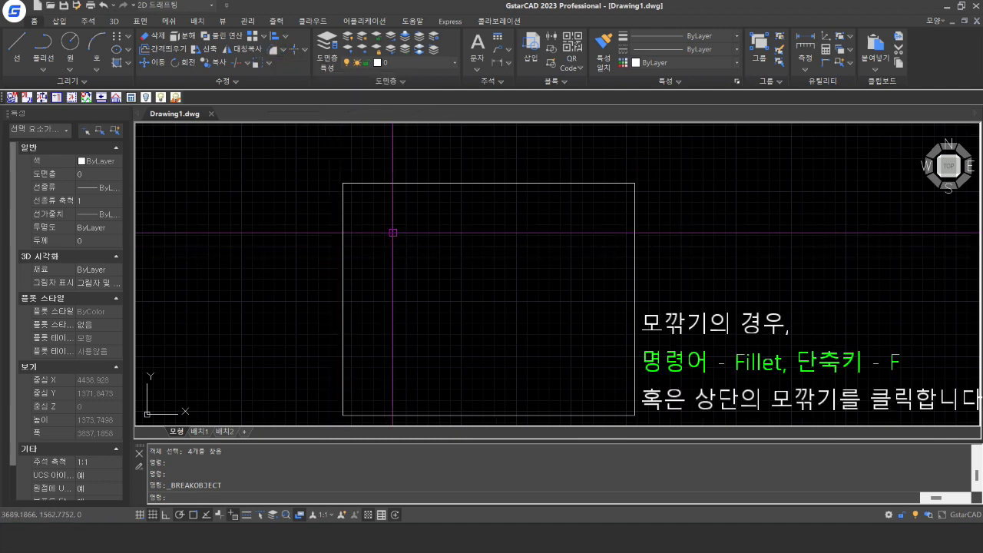
# - Fillet the rectangle's upper-left corner between its left and top edges with a radius of 500
pyautogui.write('f')
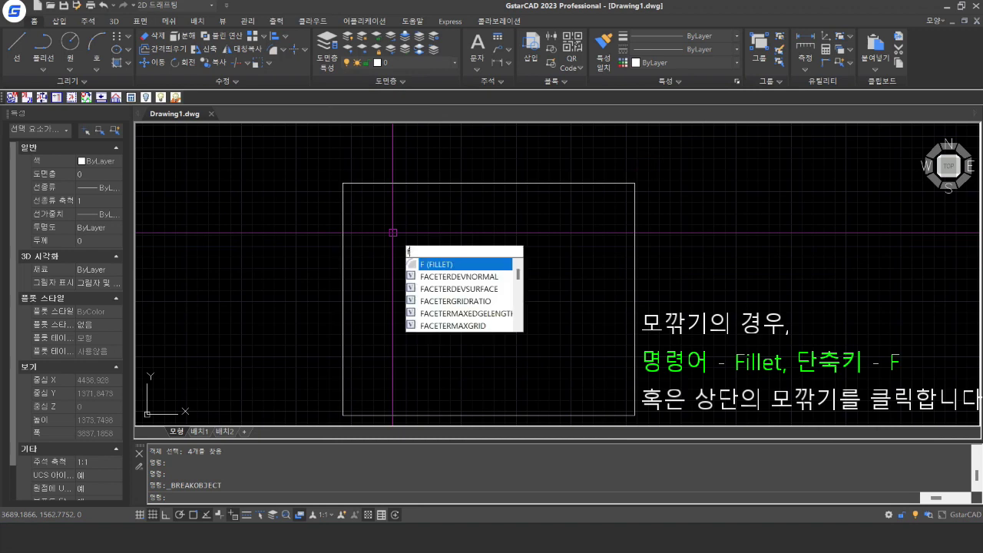
pyautogui.press('Return')
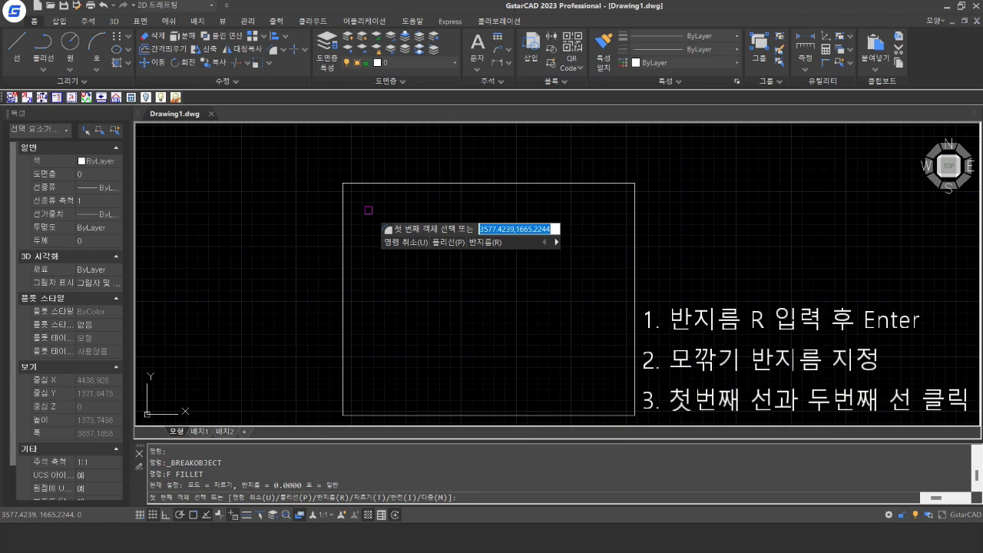
pyautogui.write('r')
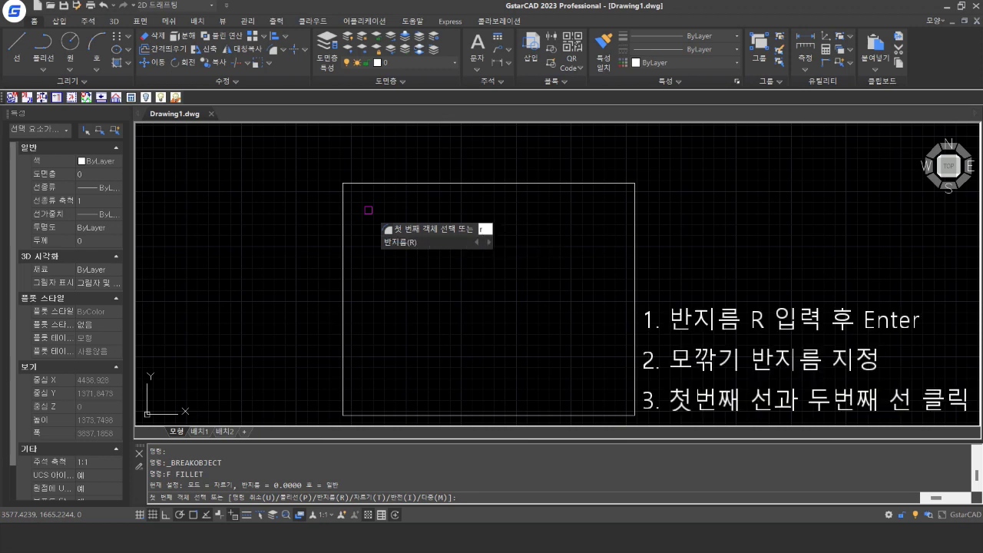
pyautogui.press('Return')
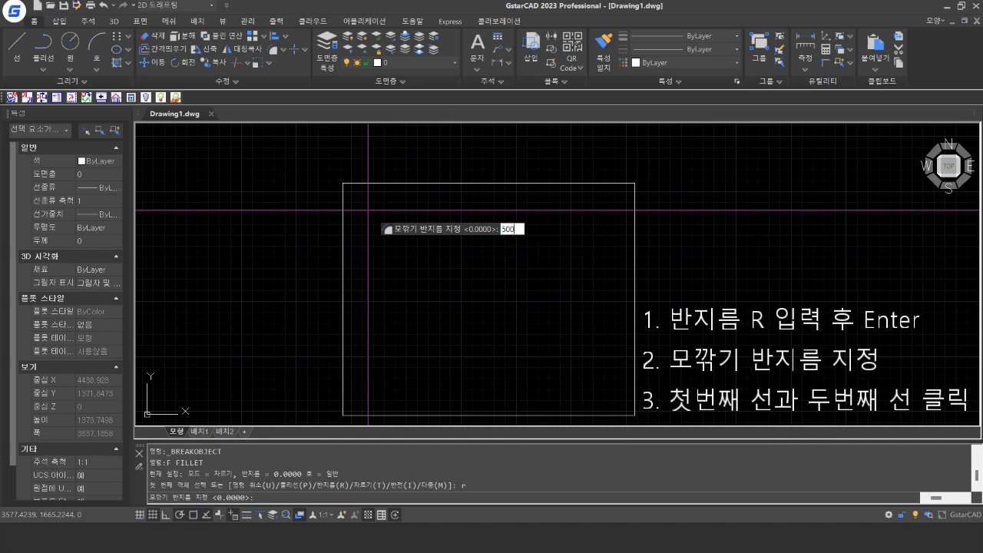
pyautogui.press('Return')
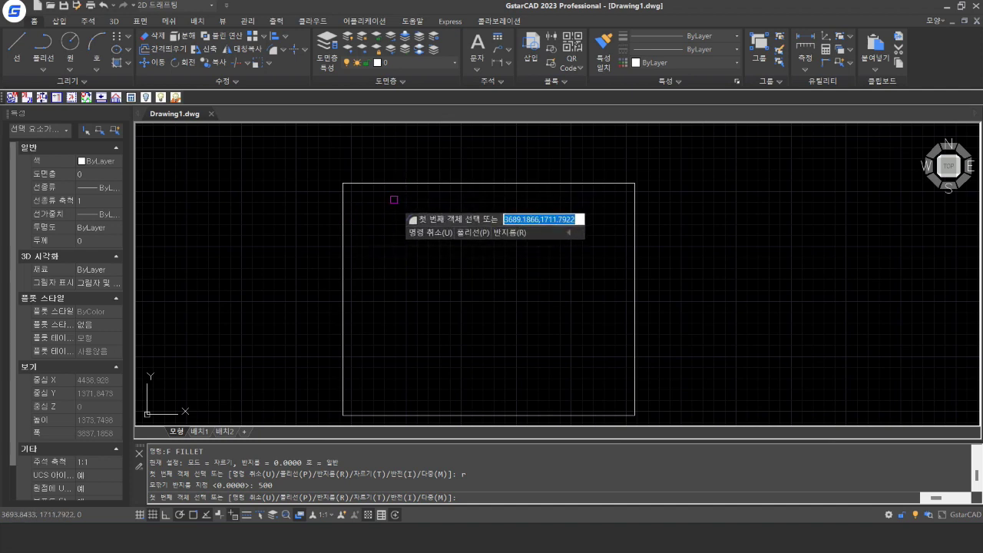
pyautogui.click(343, 208)
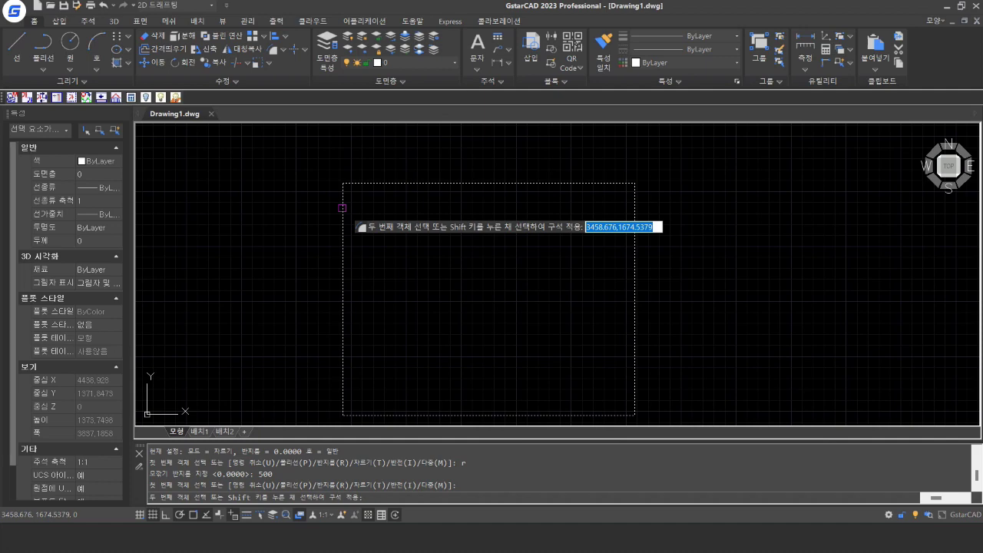
pyautogui.click(393, 184)
pyautogui.moveTo(456, 264); pyautogui.dragTo(396, 241, button='middle')
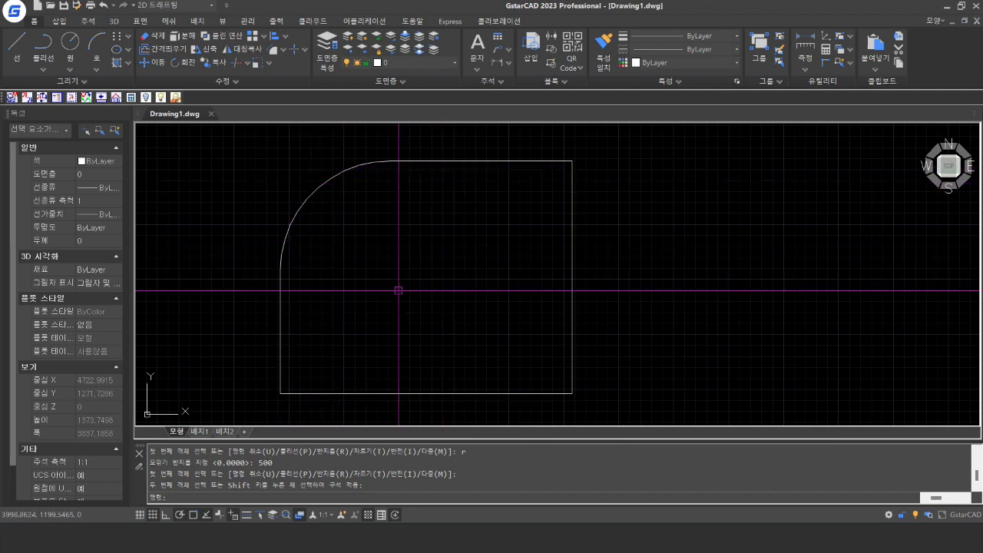
# - Fillet the rectangle's upper-right corner between its top and right edges, with the trim mode set to Trim (자르기)
pyautogui.write('f')
pyautogui.press('Return')
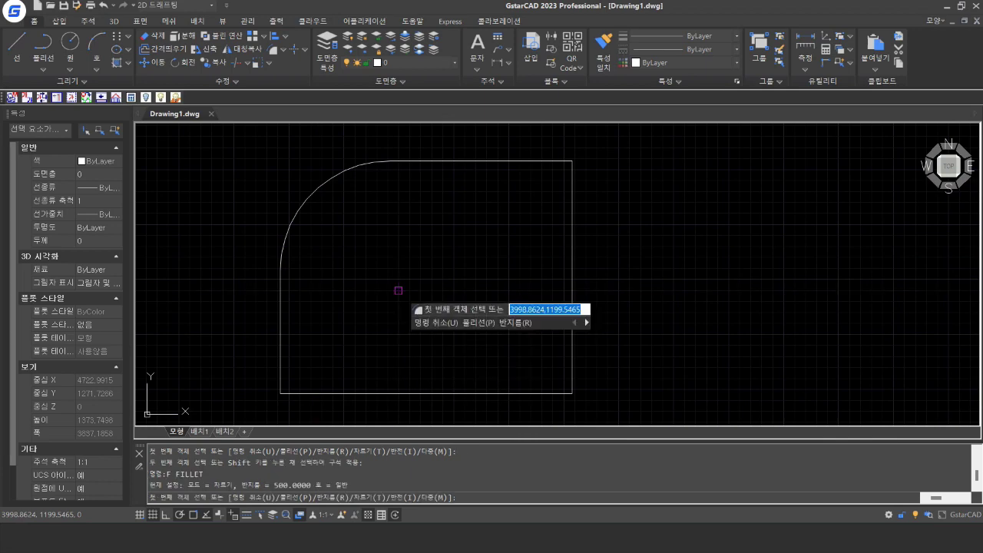
pyautogui.write('t')
pyautogui.press('Return')
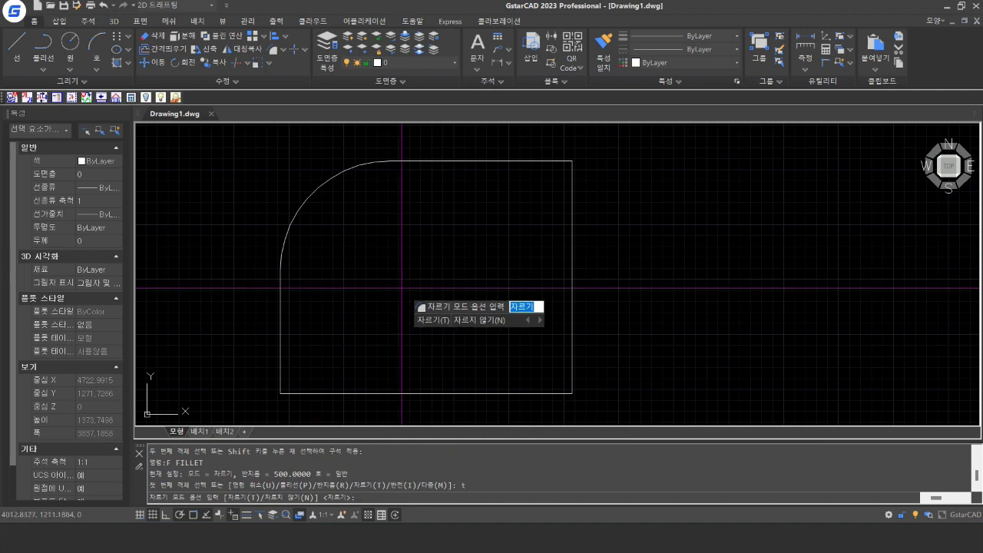
pyautogui.press('Return')
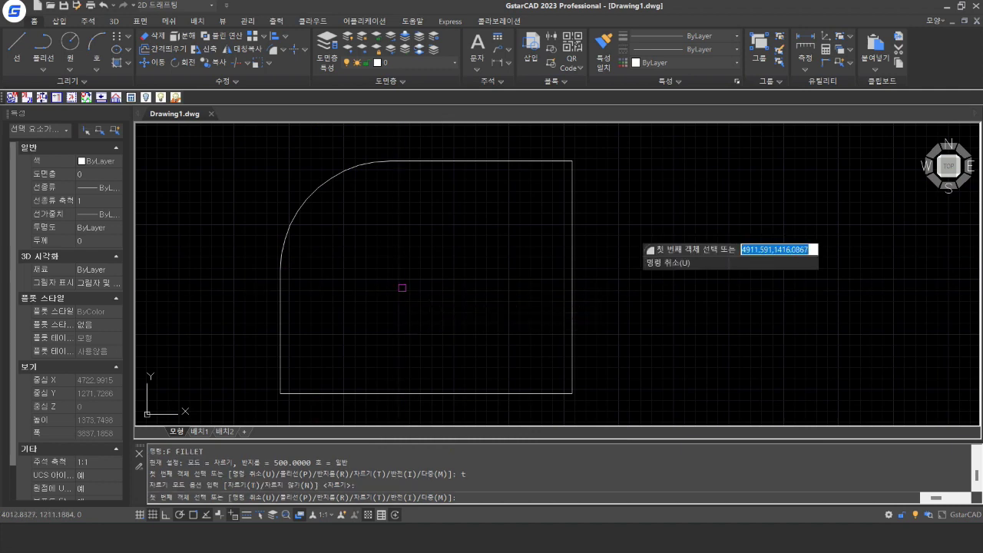
pyautogui.click(495, 159)
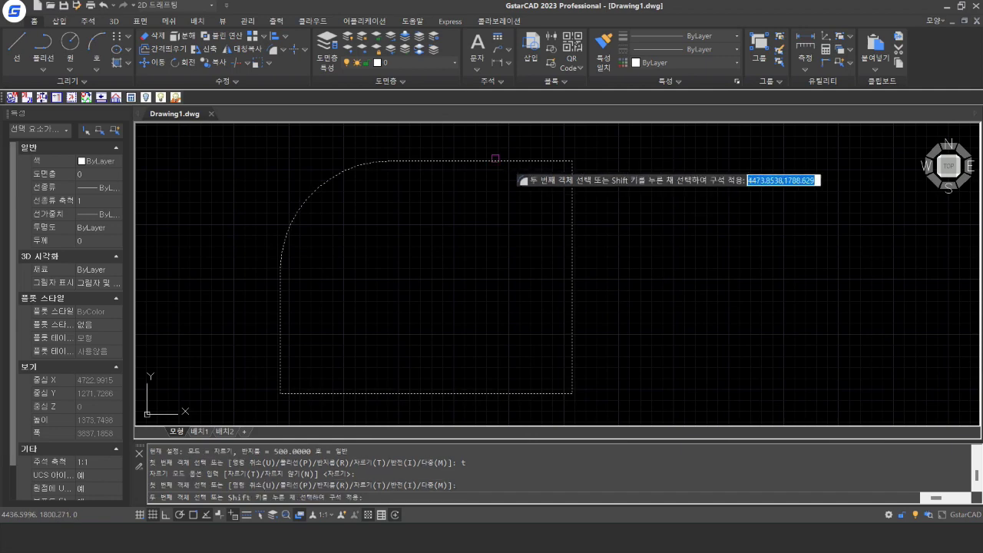
pyautogui.click(573, 219)
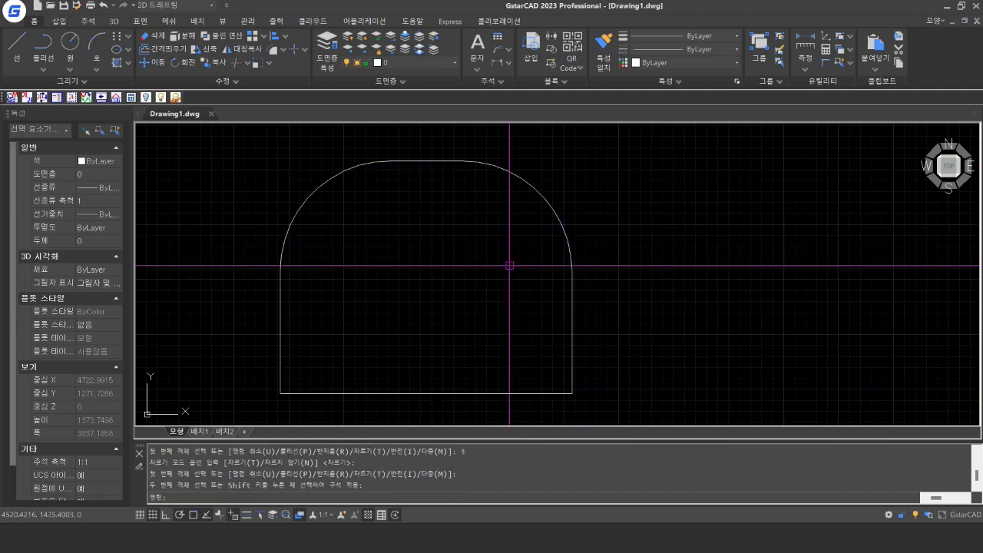
# - Fillet the shape's lower-left corner between its left and bottom edges, with the arc option set to Invert (반전)
pyautogui.press('Return')
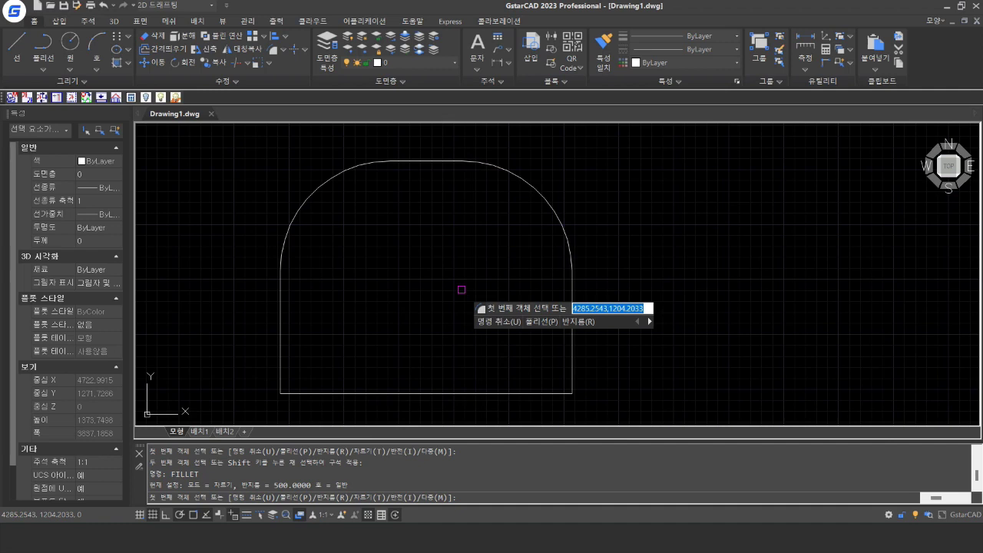
pyautogui.write('i')
pyautogui.press('Return')
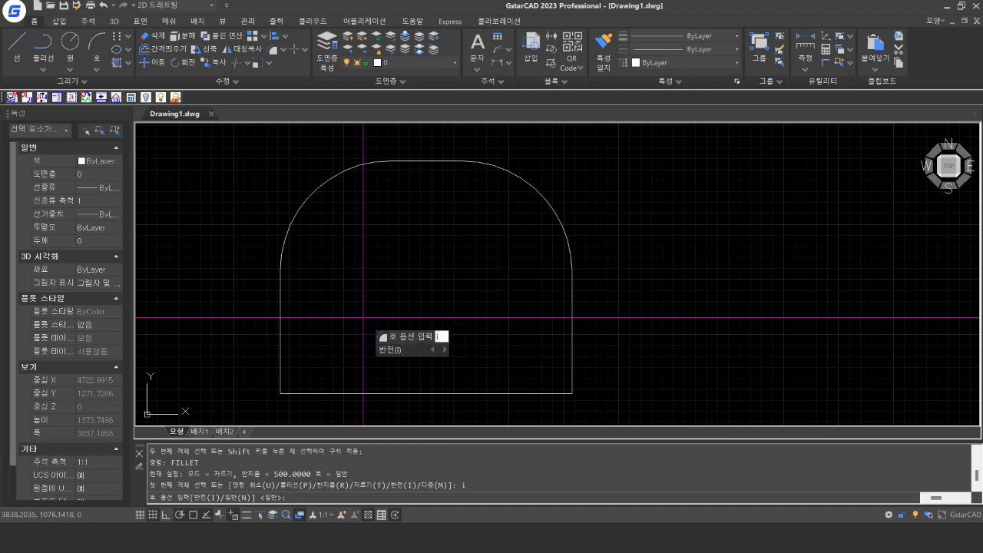
pyautogui.press('Return')
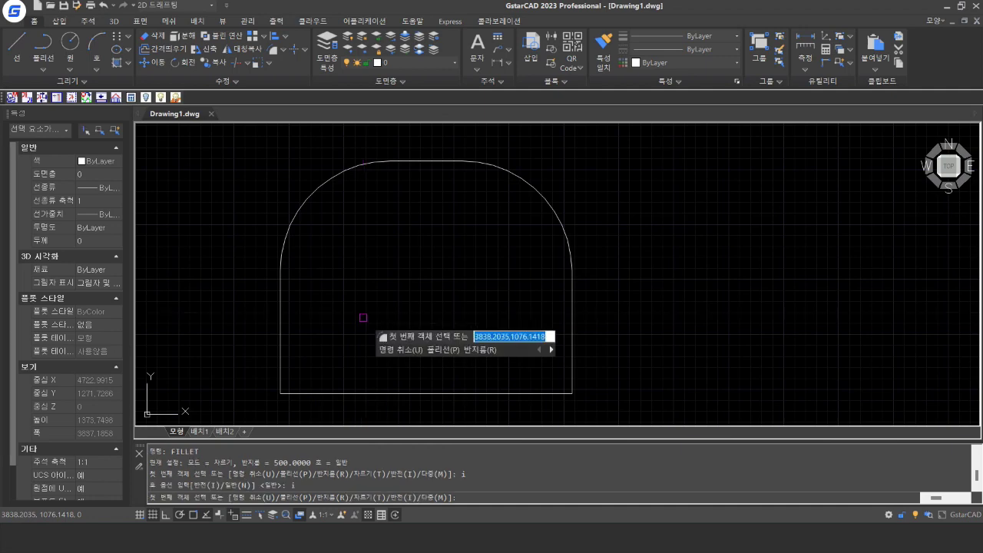
pyautogui.click(280, 318)
pyautogui.click(350, 392)
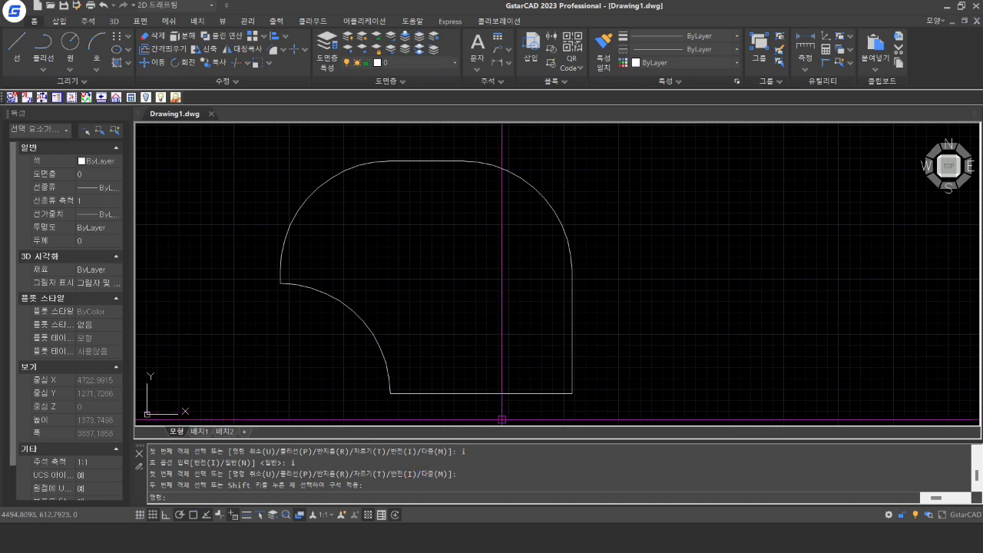
# - Draw a second rectangle in the empty space to the right of the filleted shape
pyautogui.moveTo(502, 294); pyautogui.dragTo(367, 297, button='middle')
pyautogui.write('fec')
pyautogui.press('Return')
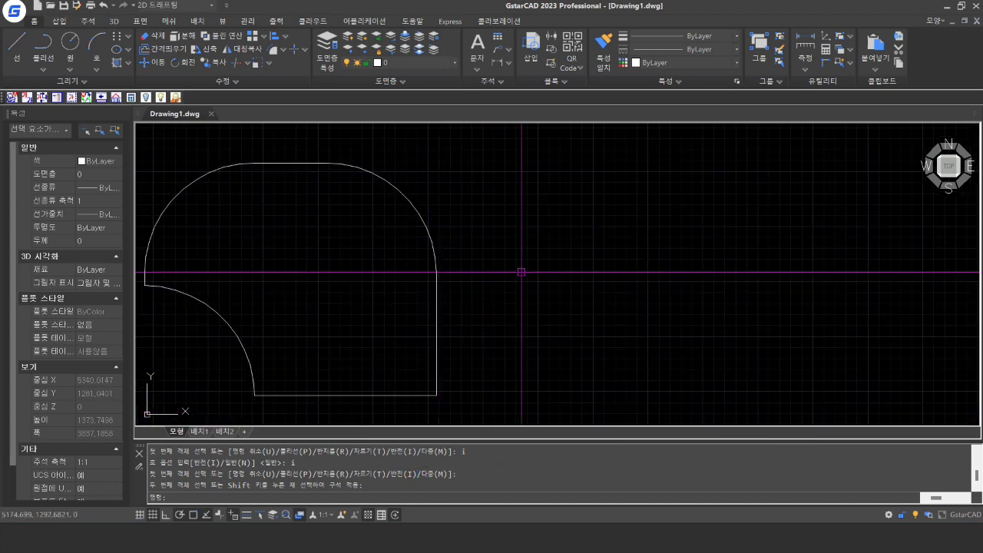
pyautogui.click(480, 185)
pyautogui.click(789, 401)
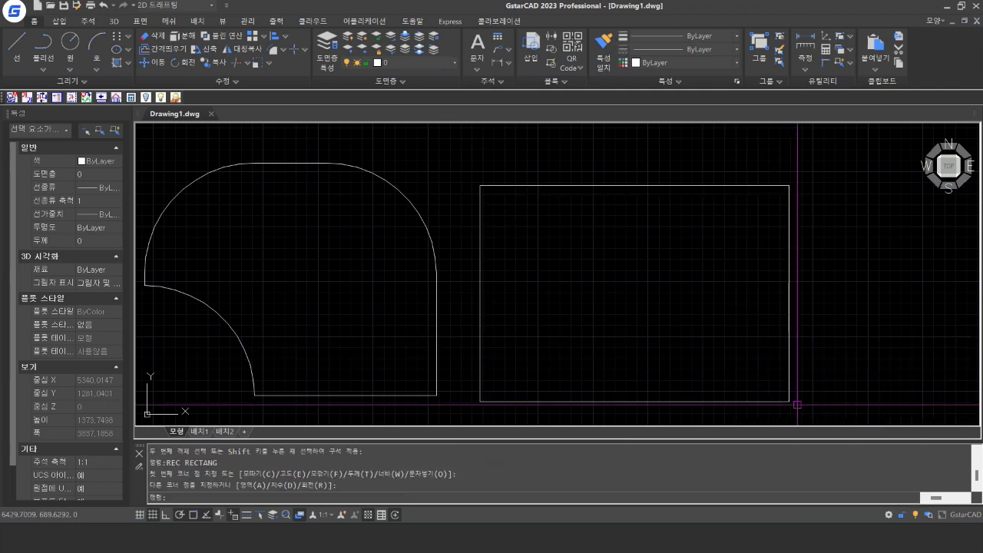
# - Fillet both upper corners of the second rectangle in one Multiple (다중) run, using inverted arcs and a radius of 500
pyautogui.write('f')
pyautogui.press('Return')
pyautogui.write('m')
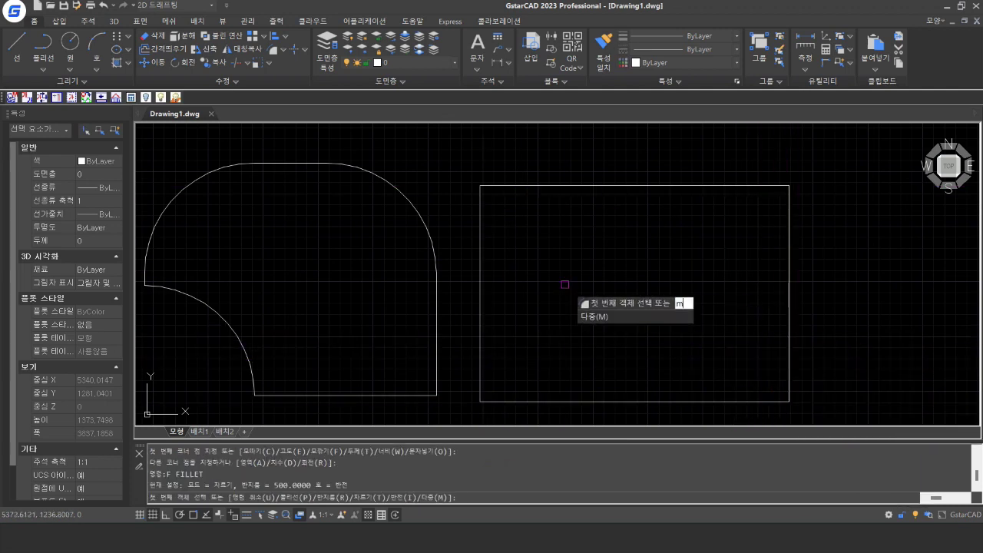
pyautogui.press('Return')
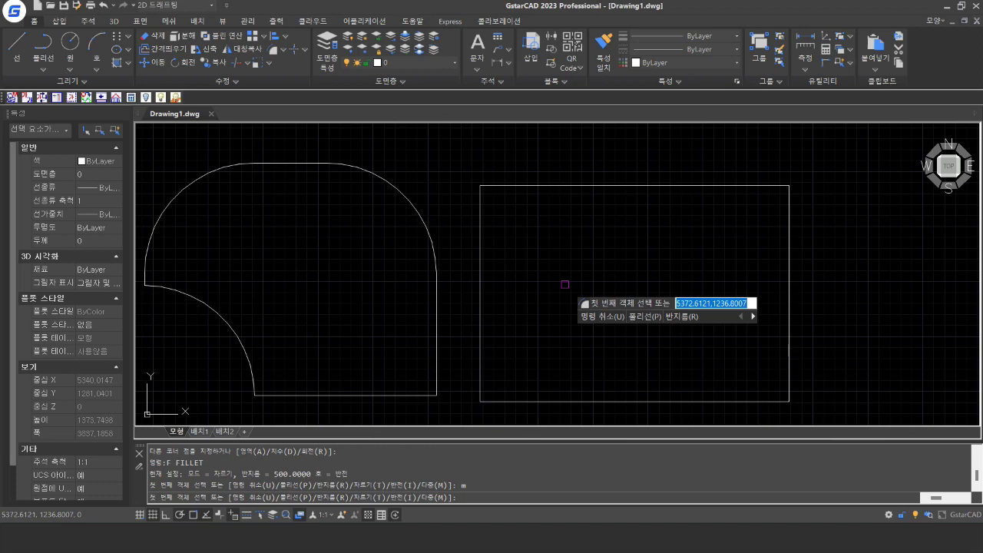
pyautogui.write('r')
pyautogui.press('Return')
pyautogui.press('Return')
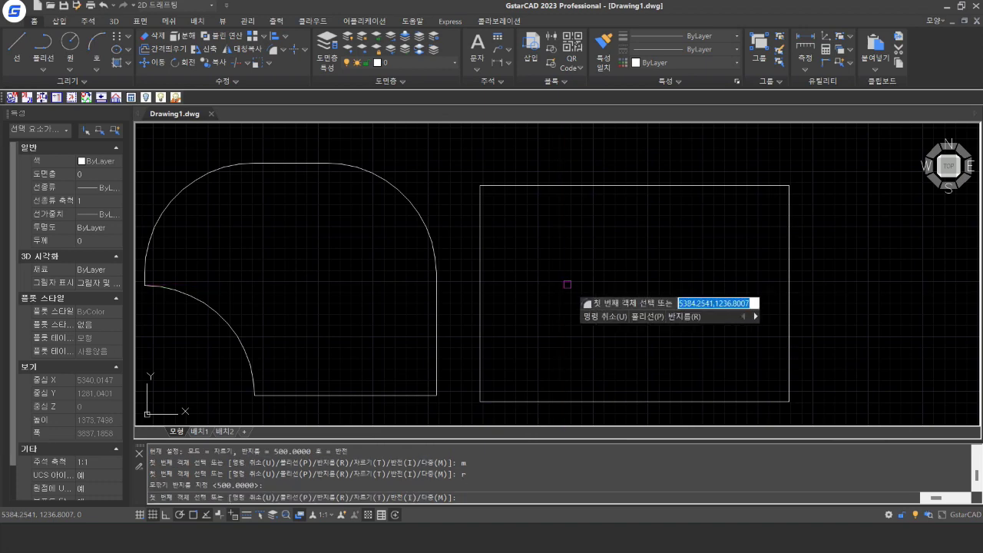
pyautogui.click(481, 204)
pyautogui.click(516, 189)
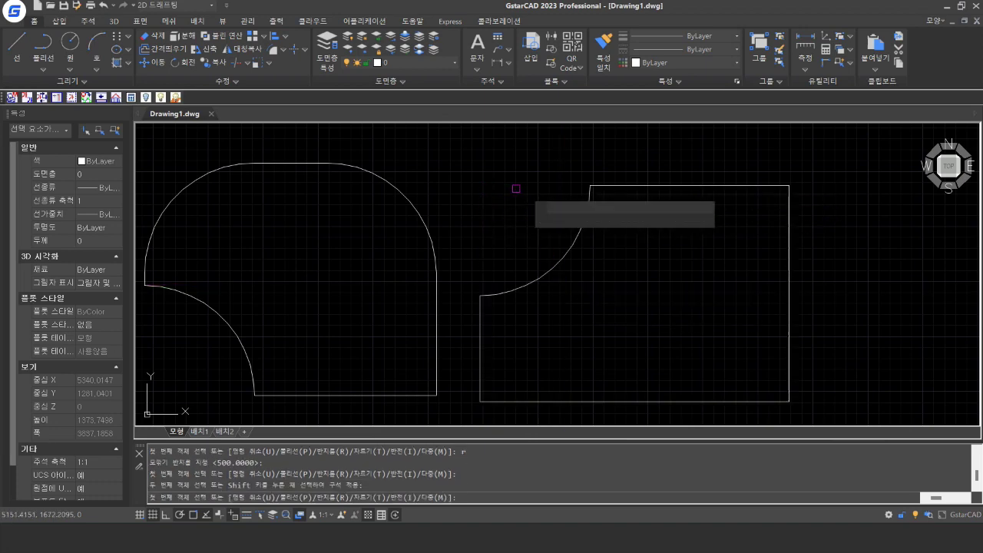
pyautogui.click(789, 221)
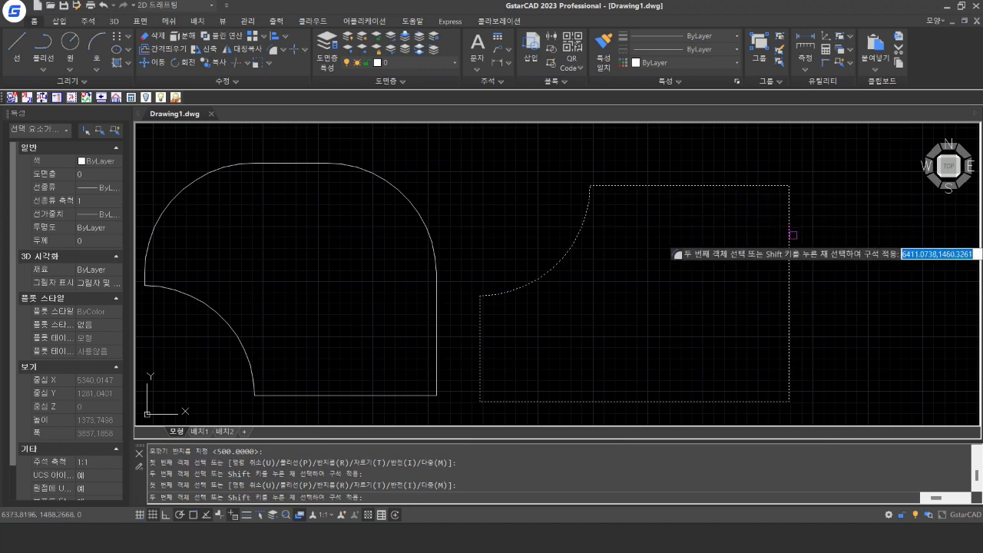
pyautogui.click(791, 234)
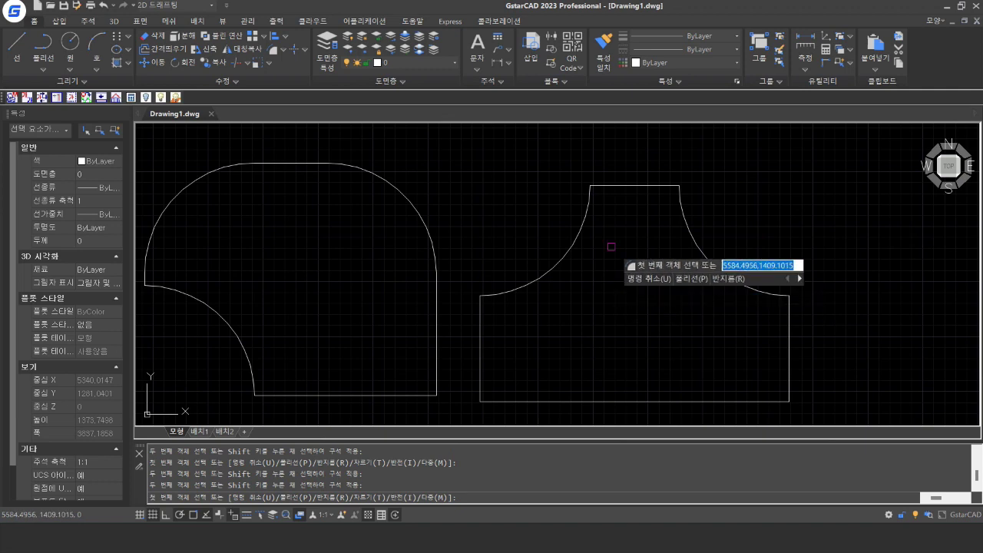
# - Try to fillet the second rectangle's lower-left corner with the arc option set to Normal (일반)
pyautogui.moveTo(619, 269)
pyautogui.mouseDown(button='middle')
pyautogui.moveTo(677, 268)
pyautogui.moveTo(682, 279)
pyautogui.mouseUp(button='middle')
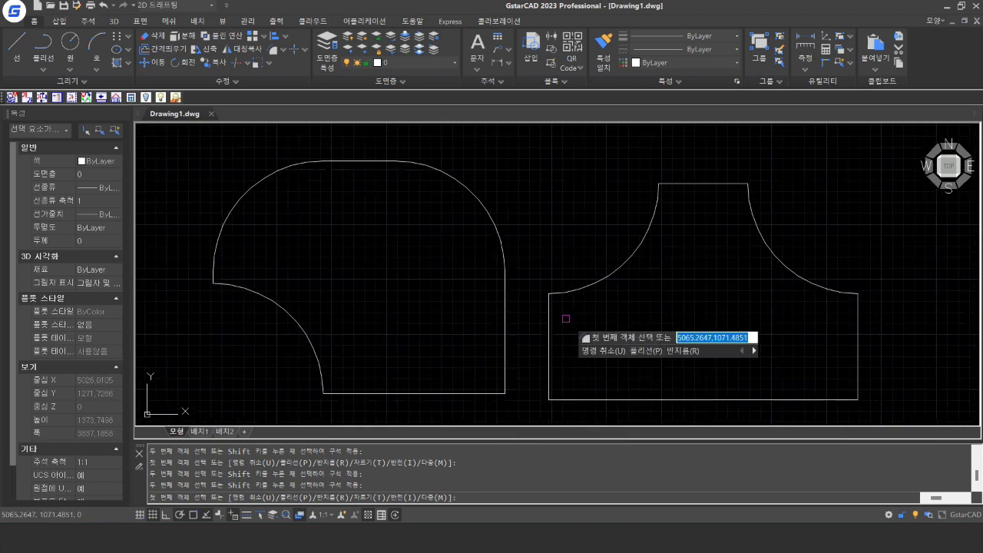
pyautogui.write('i')
pyautogui.press('Return')
pyautogui.press('Return')
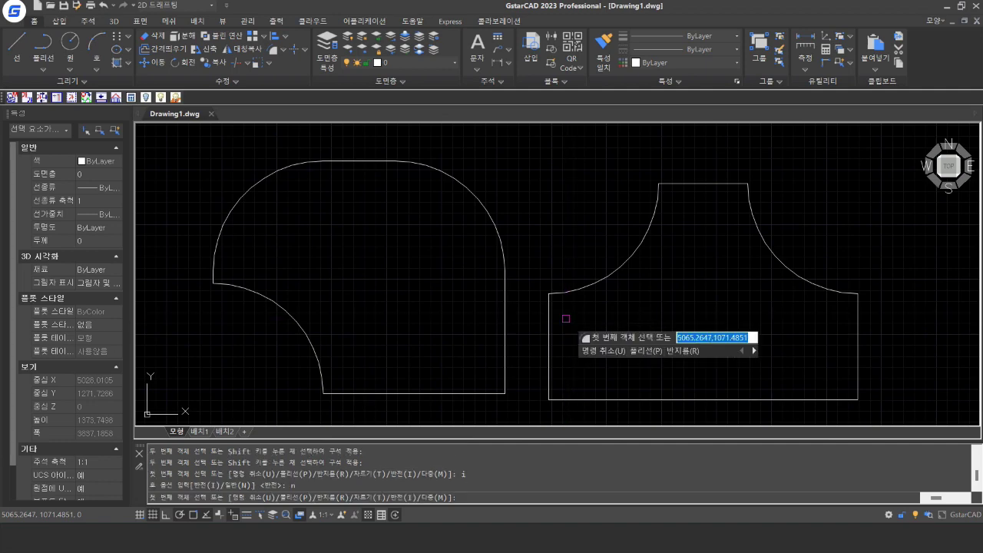
pyautogui.click(551, 340)
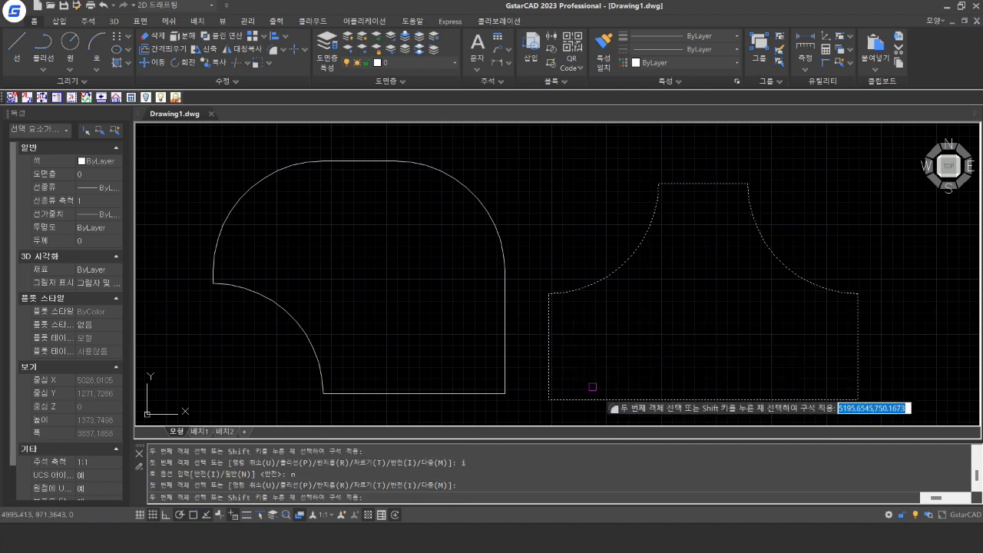
pyautogui.click(600, 398)
pyautogui.click(603, 398)
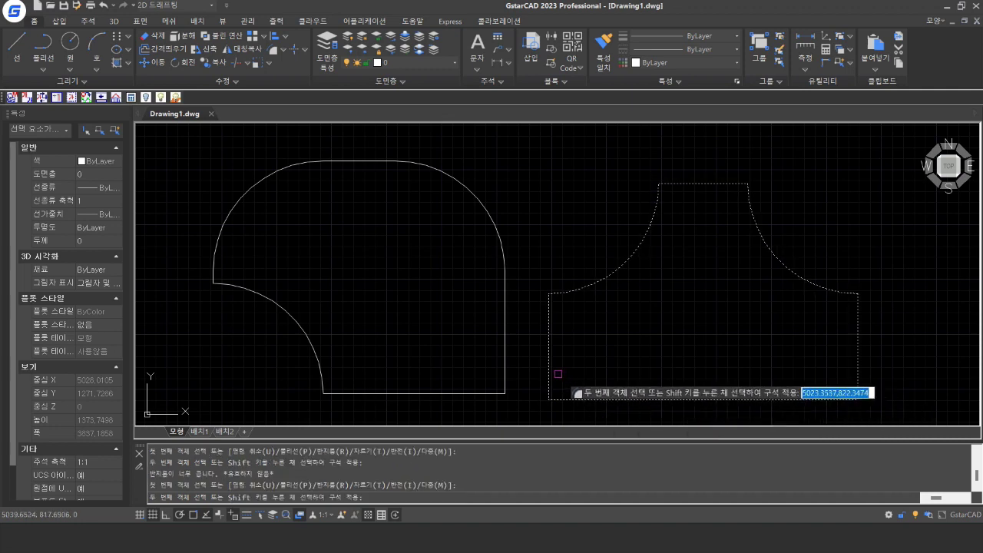
pyautogui.click(552, 374)
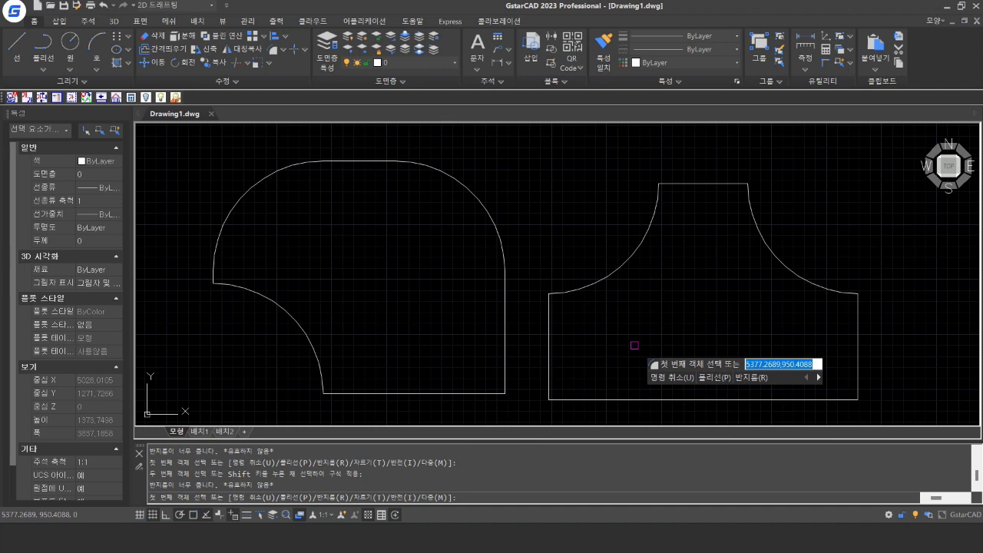
# - Highlight the latest radius message in the command history to read it, and exit the Fillet command
pyautogui.moveTo(634, 345); pyautogui.dragTo(601, 340, button='middle')
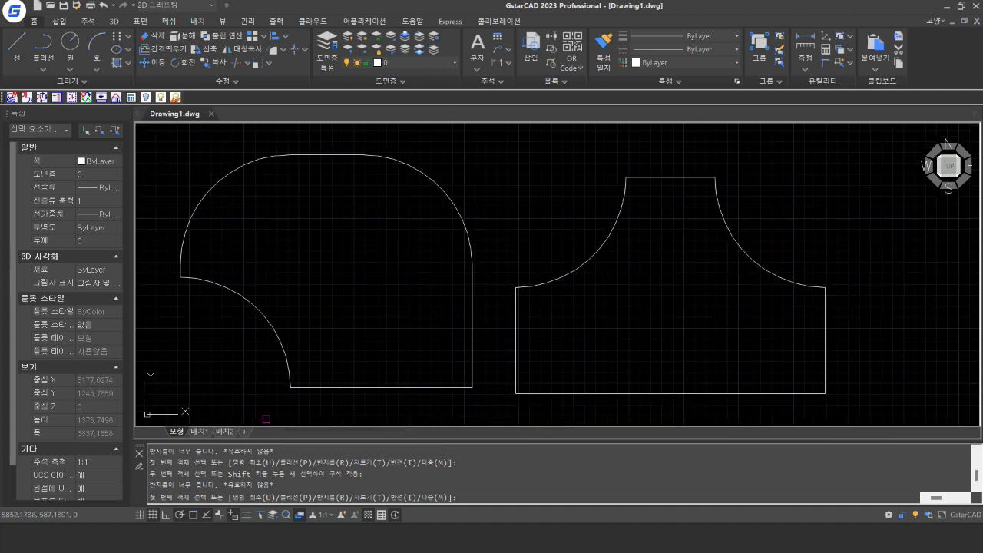
pyautogui.moveTo(150, 484); pyautogui.dragTo(280, 485)
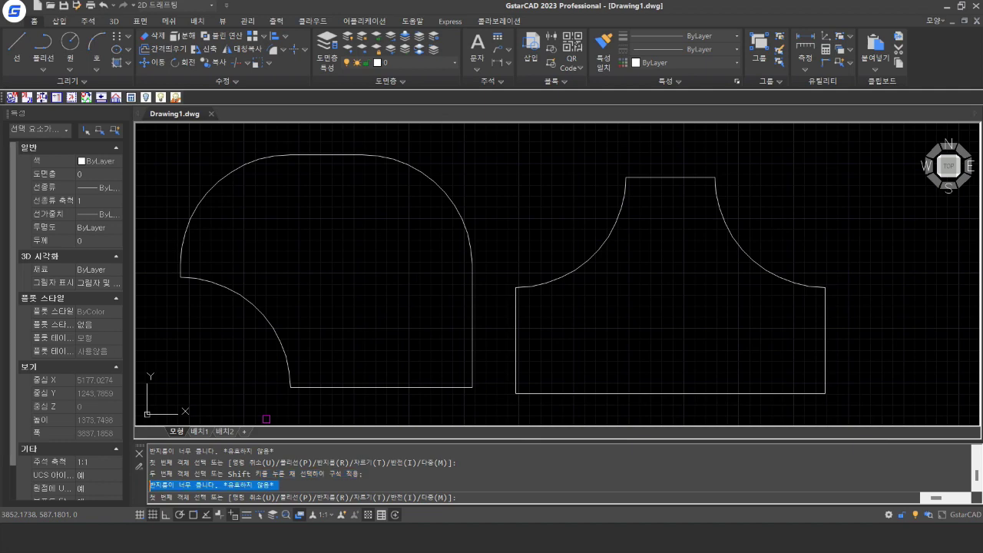
pyautogui.moveTo(659, 317); pyautogui.dragTo(388, 312, button='middle')
pyautogui.scroll(-2, 434, 323)
pyautogui.scroll(-2, 470, 324)
pyautogui.press('Escape')
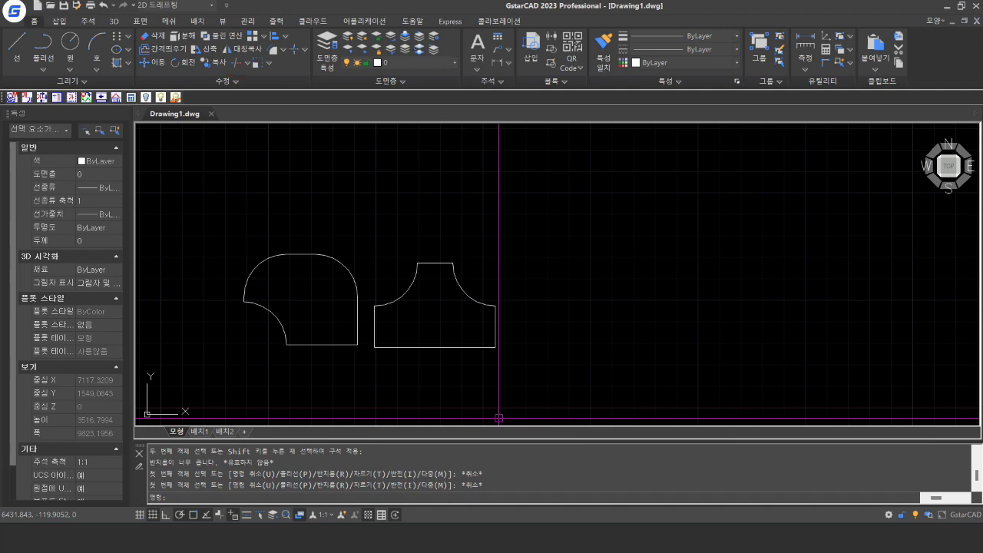
# - Draw a third rectangle to the right of the second shape, about 1964 units along its diagonal
pyautogui.write('REC')
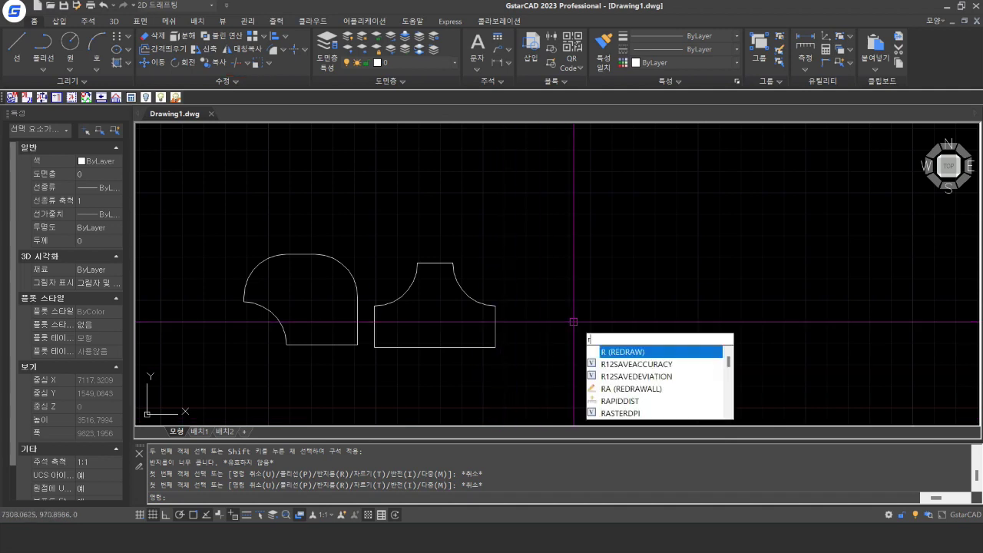
pyautogui.press('Return')
pyautogui.click(549, 248)
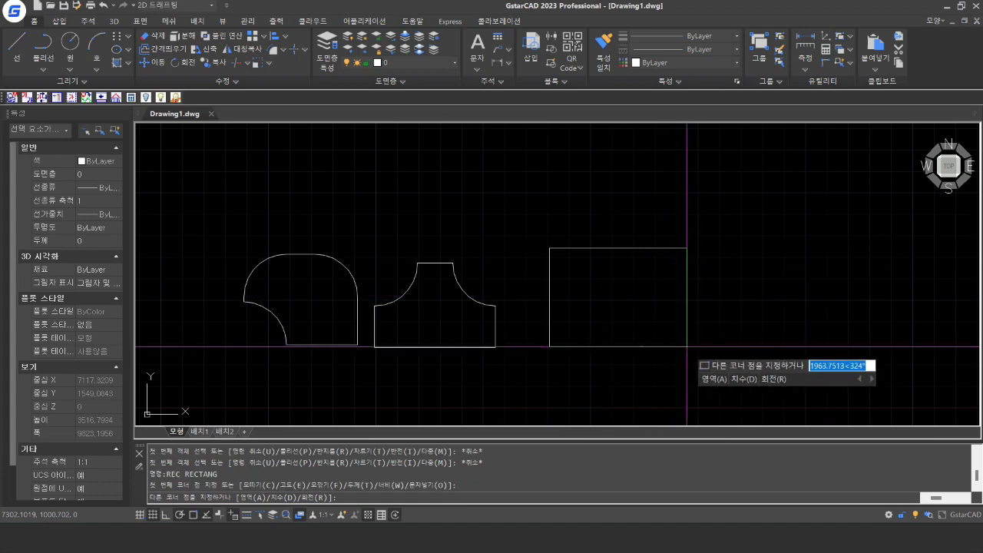
pyautogui.click(686, 346)
pyautogui.scroll(2, 527, 309)
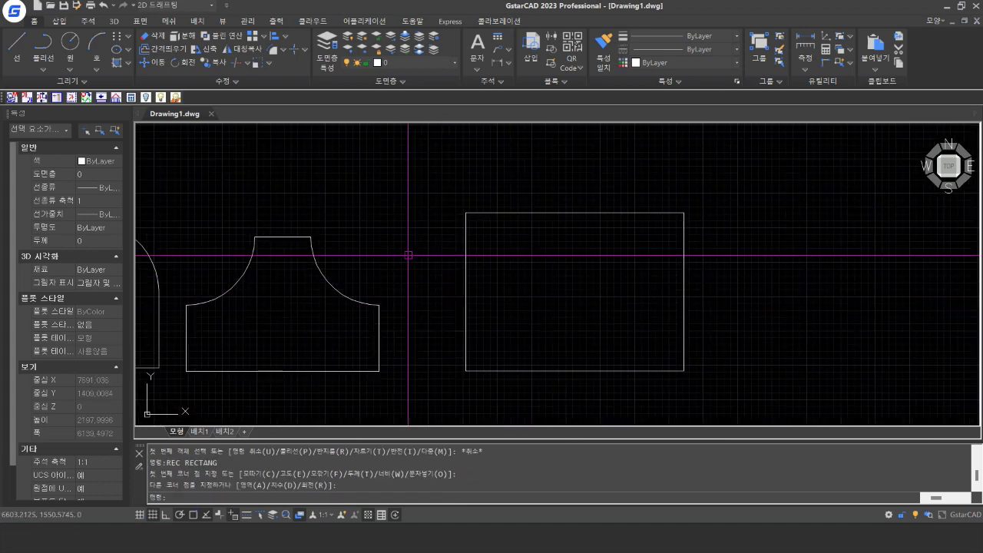
pyautogui.moveTo(401, 272); pyautogui.dragTo(505, 274, button='middle')
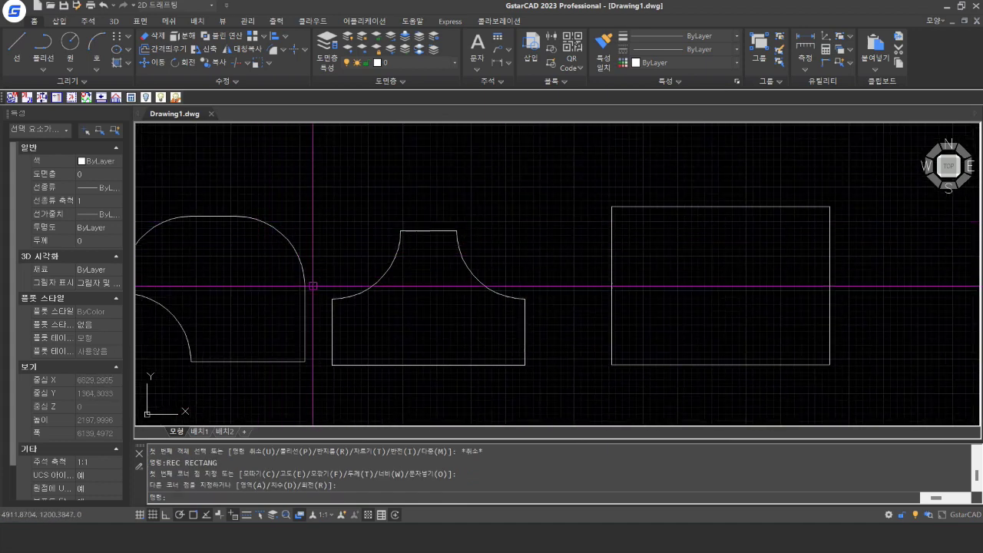
pyautogui.moveTo(861, 261); pyautogui.dragTo(849, 262, button='middle')
pyautogui.moveTo(511, 126); pyautogui.dragTo(391, 129, button='middle')
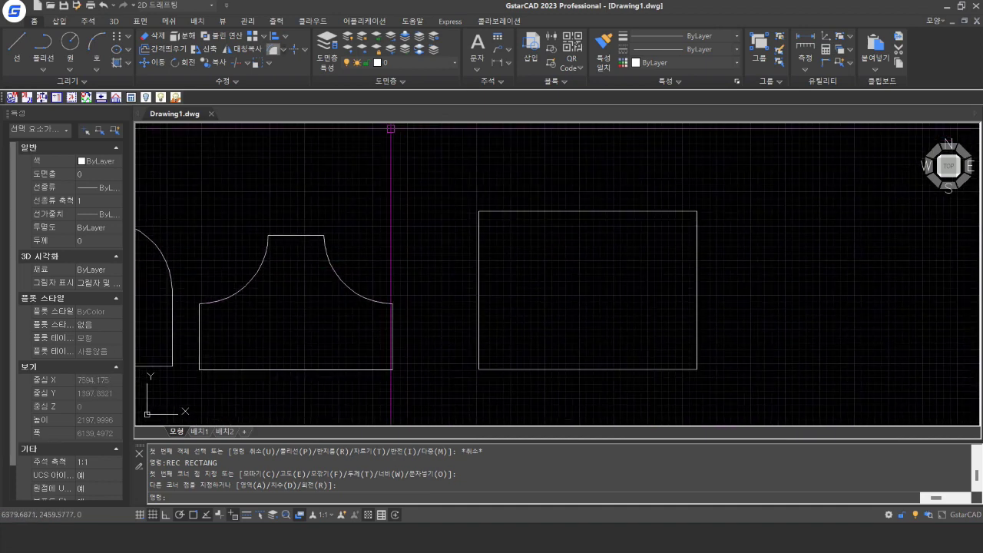
pyautogui.click(283, 49)
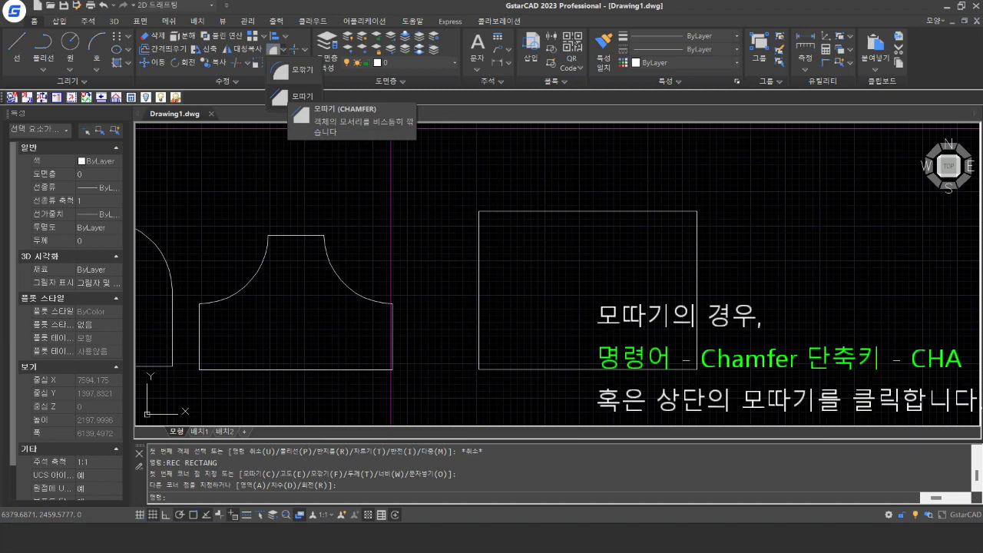
pyautogui.click(641, 314)
pyautogui.click(617, 289)
pyautogui.click(606, 302)
# - Chamfer the third rectangle's upper-left corner between its left and top edges, with both chamfer distances set to 200
pyautogui.write('cha')
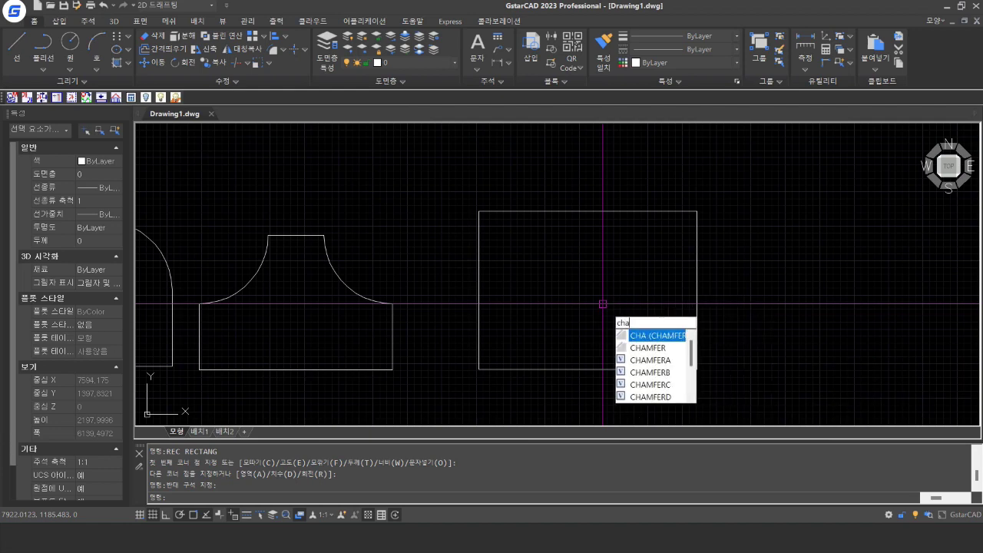
pyautogui.press('Return')
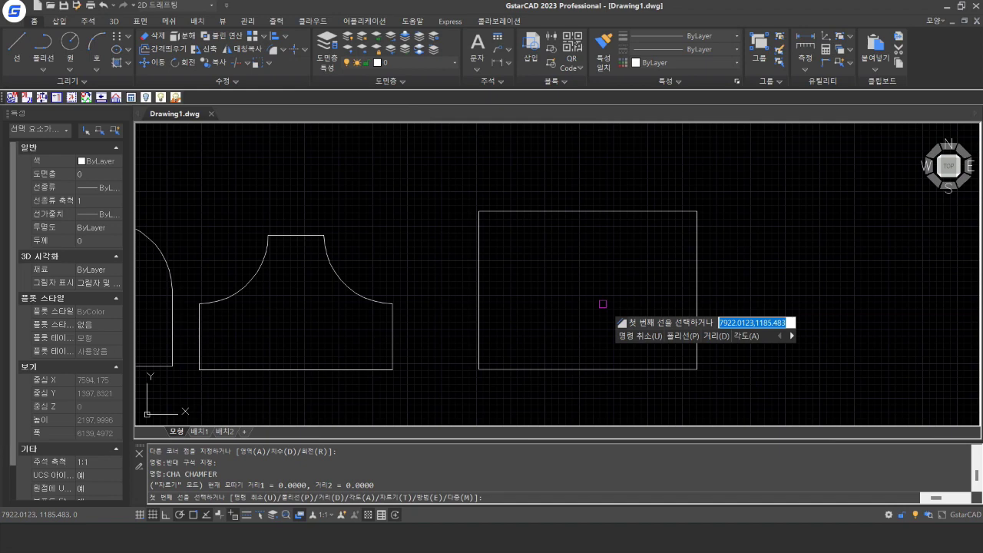
pyautogui.write('d')
pyautogui.press('Return')
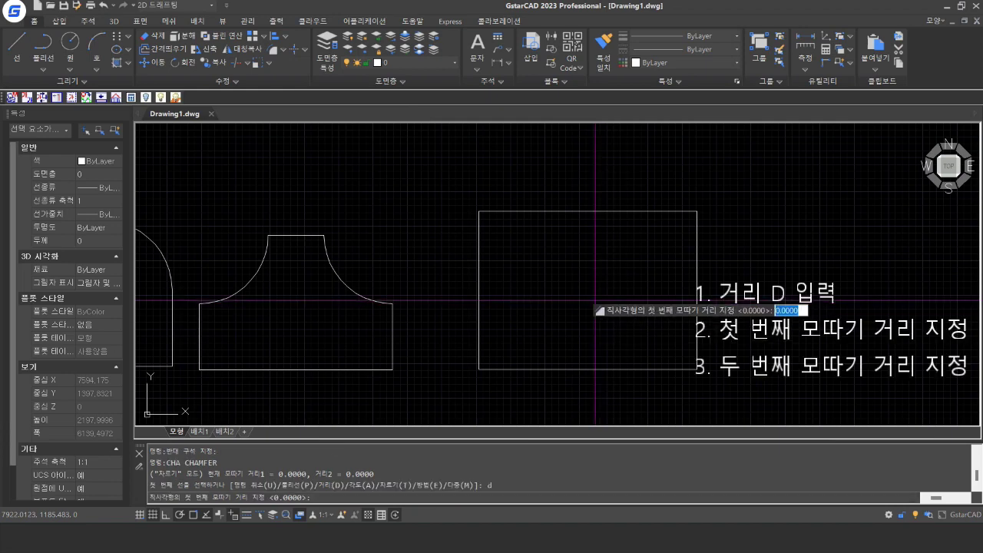
pyautogui.moveTo(550, 269)
pyautogui.mouseDown(button='middle')
pyautogui.moveTo(484, 281)
pyautogui.moveTo(471, 259)
pyautogui.mouseUp(button='middle')
pyautogui.scroll(1, 475, 271)
pyautogui.scroll(-1, 476, 269)
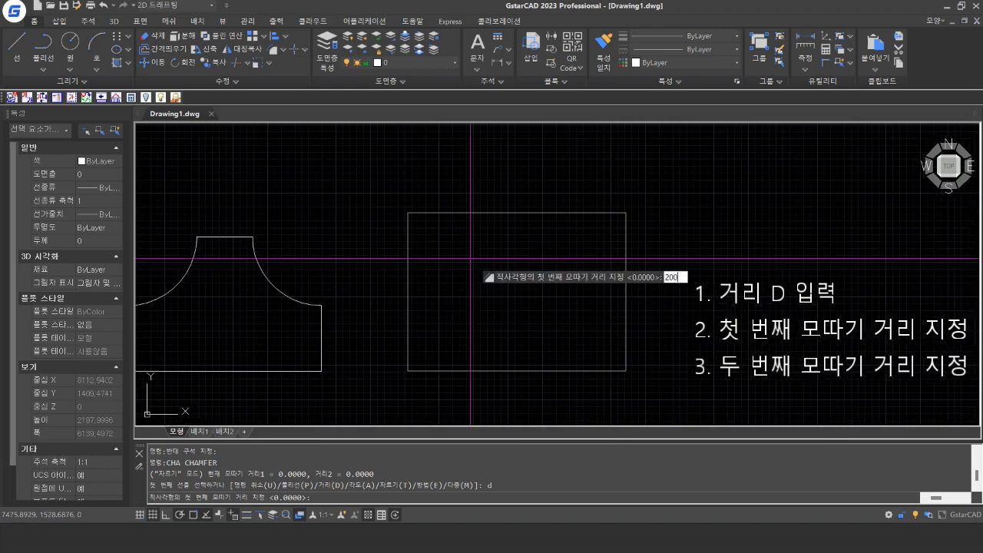
pyautogui.write('200')
pyautogui.press('Return')
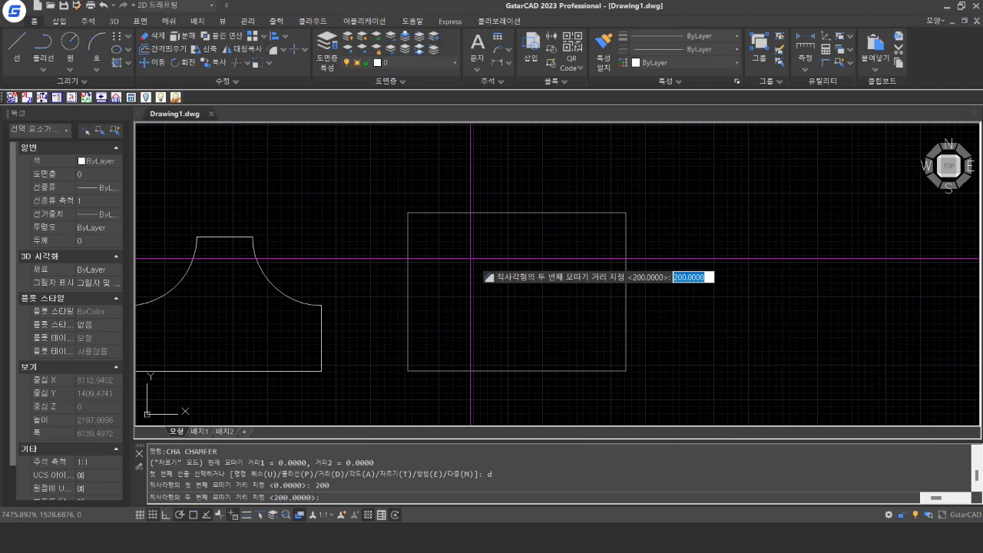
pyautogui.press('Return')
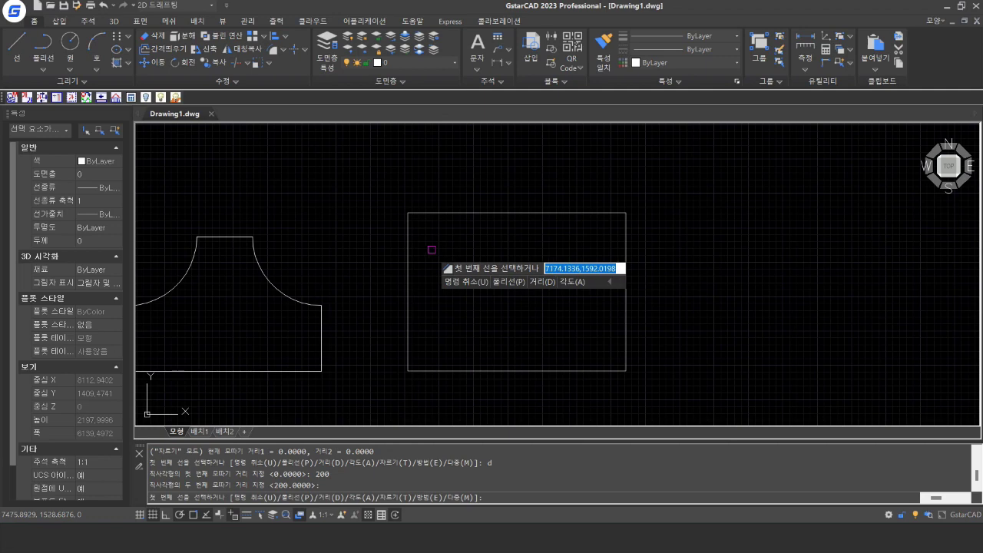
pyautogui.click(408, 245)
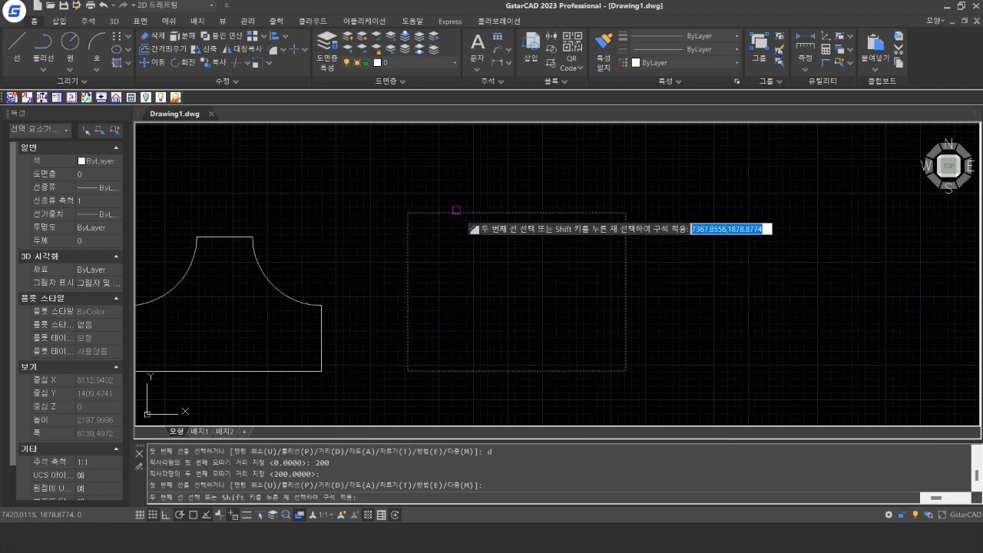
pyautogui.click(447, 214)
pyautogui.scroll(2, 440, 231)
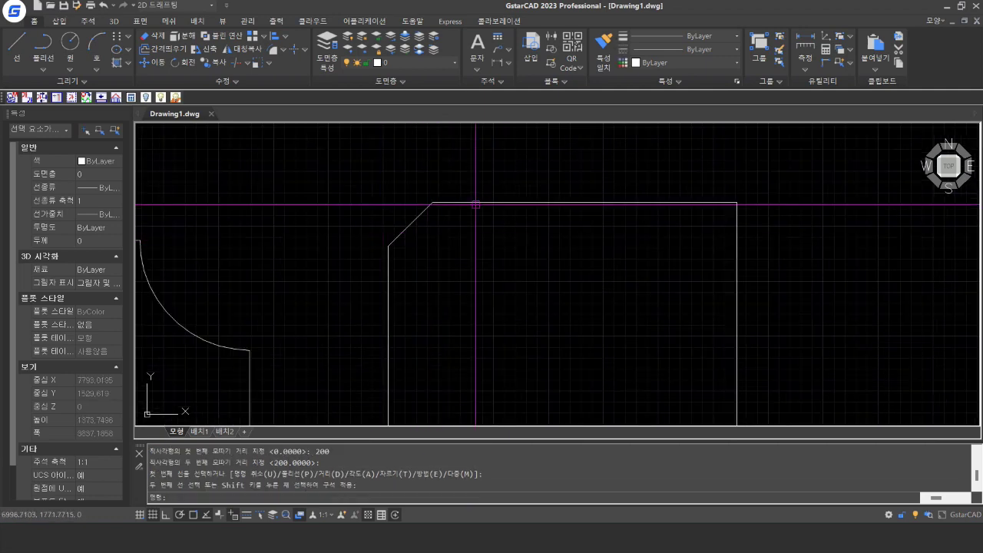
pyautogui.scroll(-2, 434, 274)
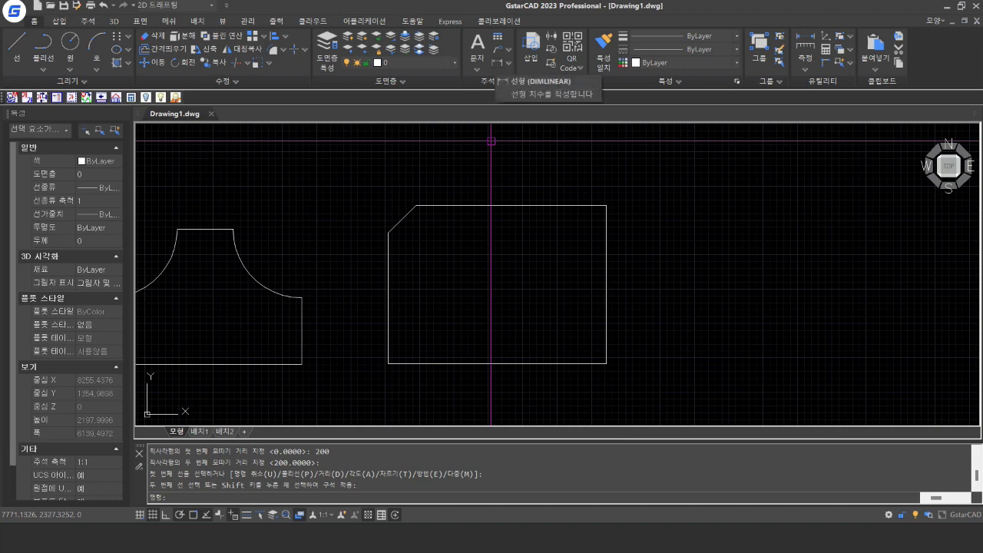
# - Add a horizontal linear dimension across the chamfer at the third rectangle's upper-left corner, placed above the corner
pyautogui.click(498, 63)
pyautogui.click(389, 233)
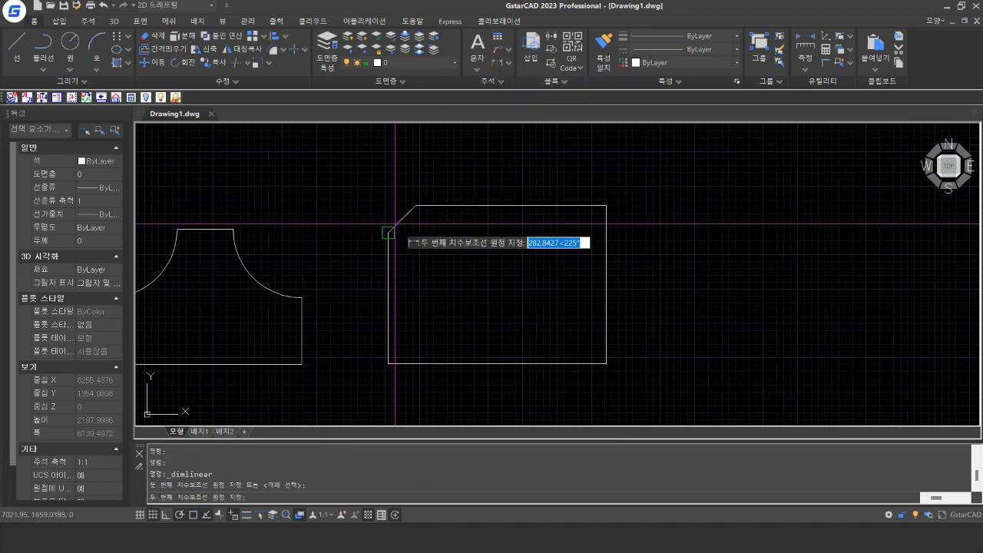
pyautogui.click(416, 205)
pyautogui.scroll(10, 400, 184)
pyautogui.click(415, 187)
pyautogui.scroll(-8, 470, 195)
# - Erase the linear dimension above the upper-left chamfer
pyautogui.click(518, 222)
pyautogui.click(358, 185)
pyautogui.write('e')
pyautogui.press('Return')
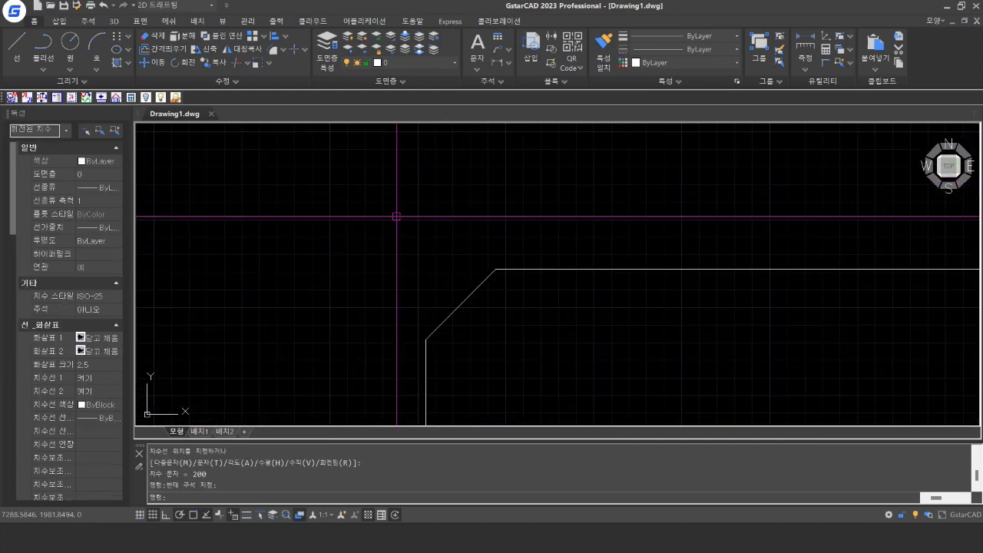
# - Chamfer the third rectangle's upper-right corner with the Angle option, from the top edge to the right edge, using length 300 and angle 60
pyautogui.scroll(-4, 500, 357)
pyautogui.scroll(-1, 524, 354)
pyautogui.moveTo(524, 355)
pyautogui.mouseDown(button='middle')
pyautogui.moveTo(461, 272)
pyautogui.moveTo(509, 322)
pyautogui.moveTo(500, 280)
pyautogui.mouseUp(button='middle')
pyautogui.scroll(2, 509, 325)
pyautogui.scroll(-1, 504, 291)
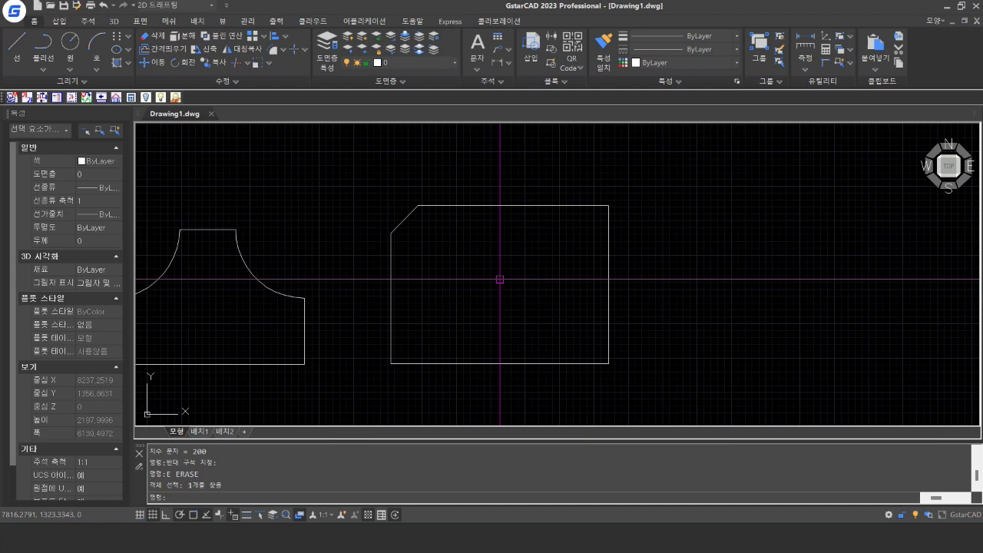
pyautogui.write('cha')
pyautogui.press('Return')
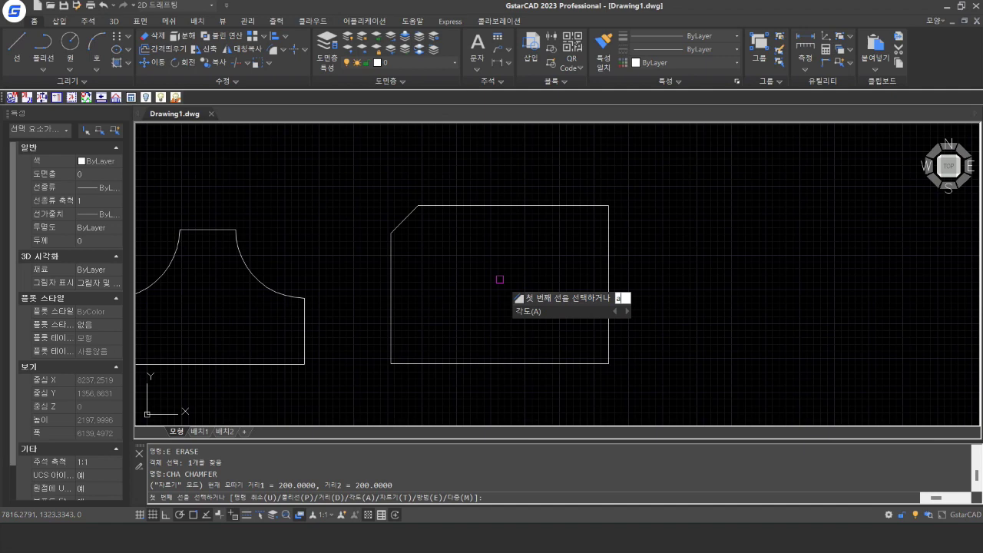
pyautogui.press('Return')
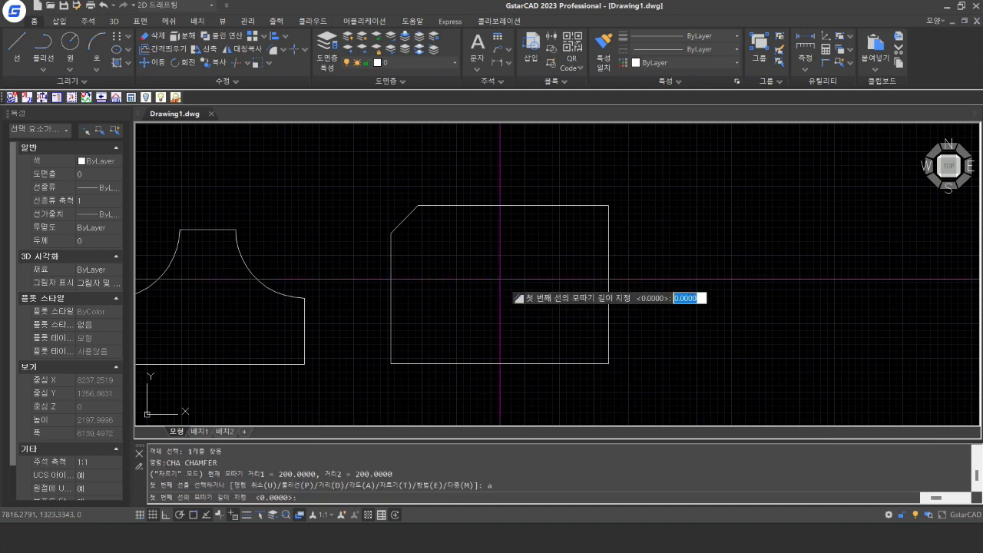
pyautogui.press('Return')
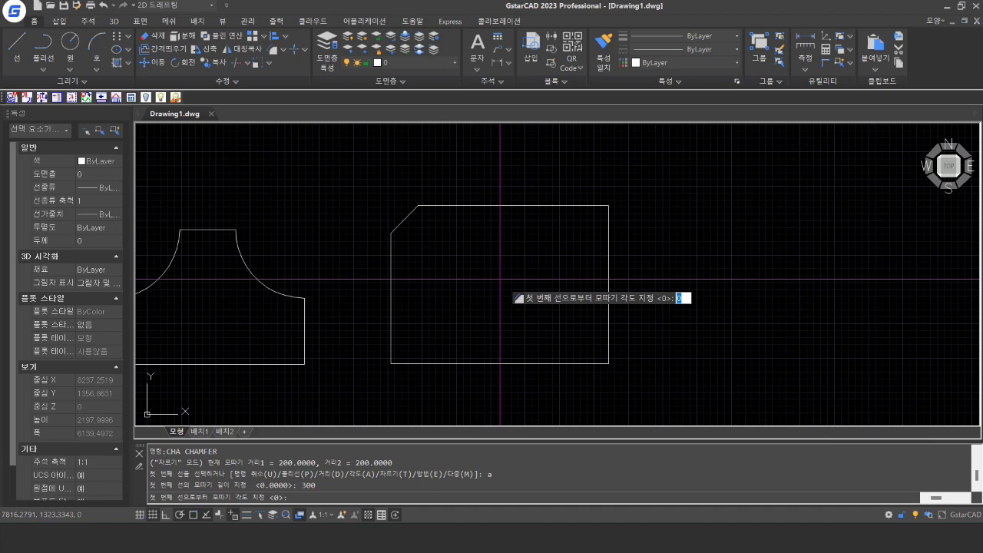
pyautogui.press('Return')
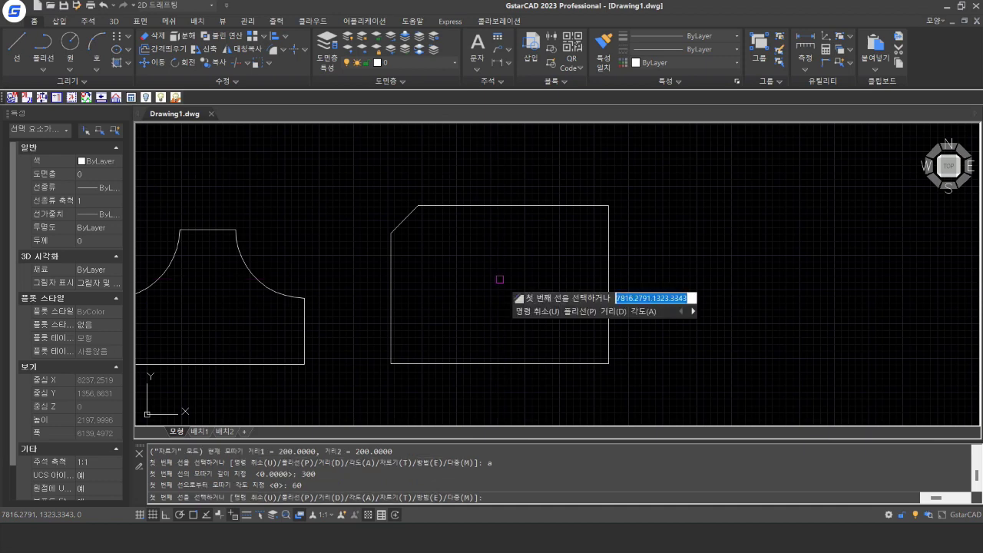
pyautogui.click(584, 207)
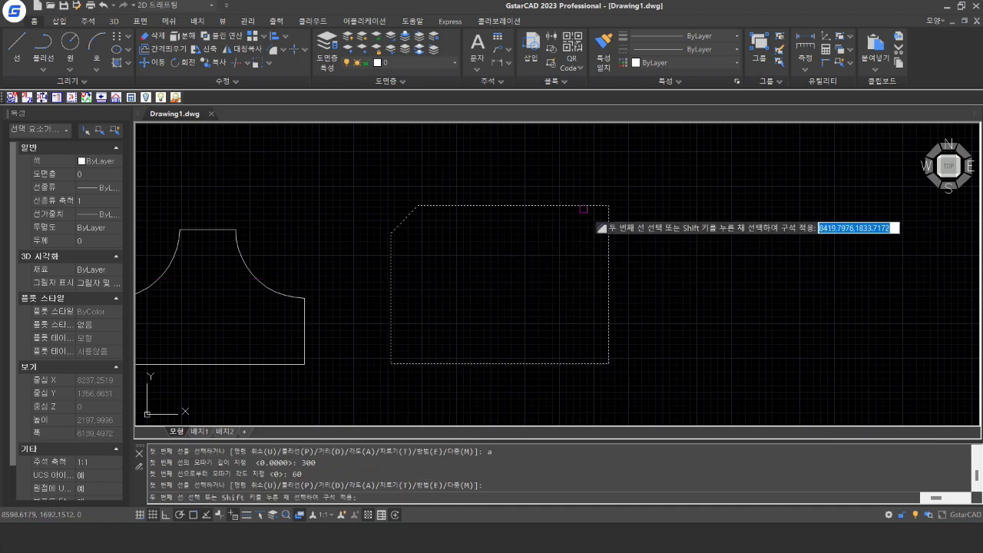
pyautogui.click(607, 213)
pyautogui.scroll(3, 560, 210)
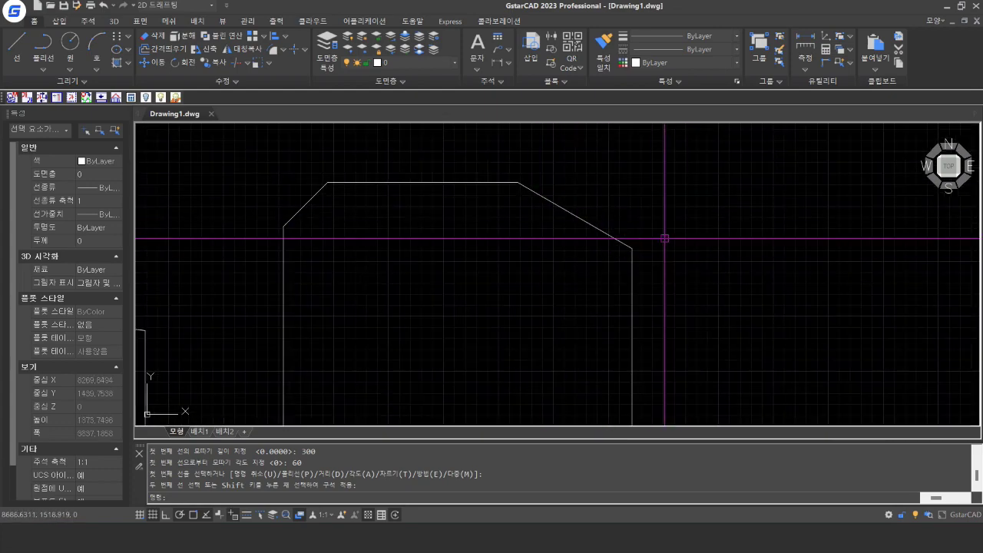
# - Add an angular dimension between the third rectangle's right edge and the sloped edge of its upper-right chamfer
pyautogui.scroll(-3, 615, 220)
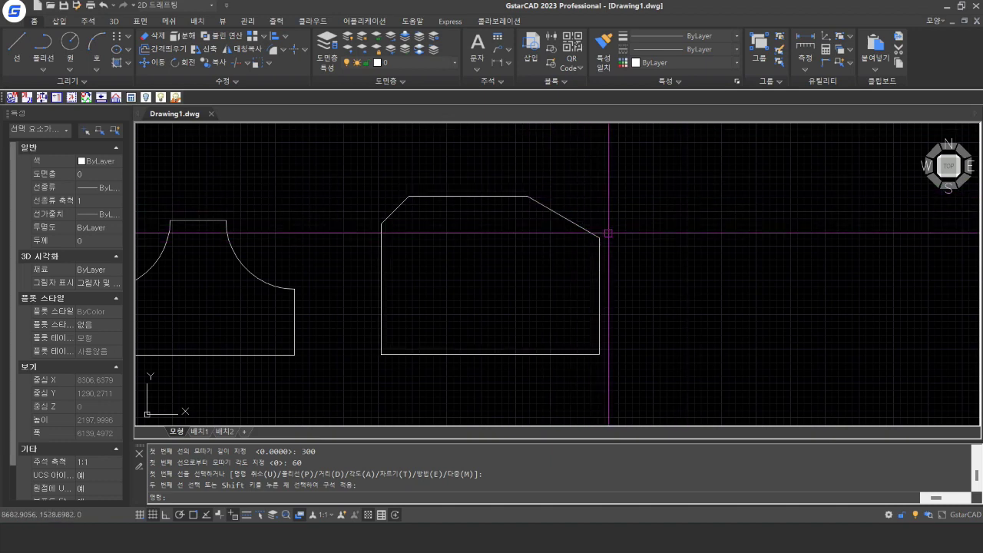
pyautogui.click(508, 62)
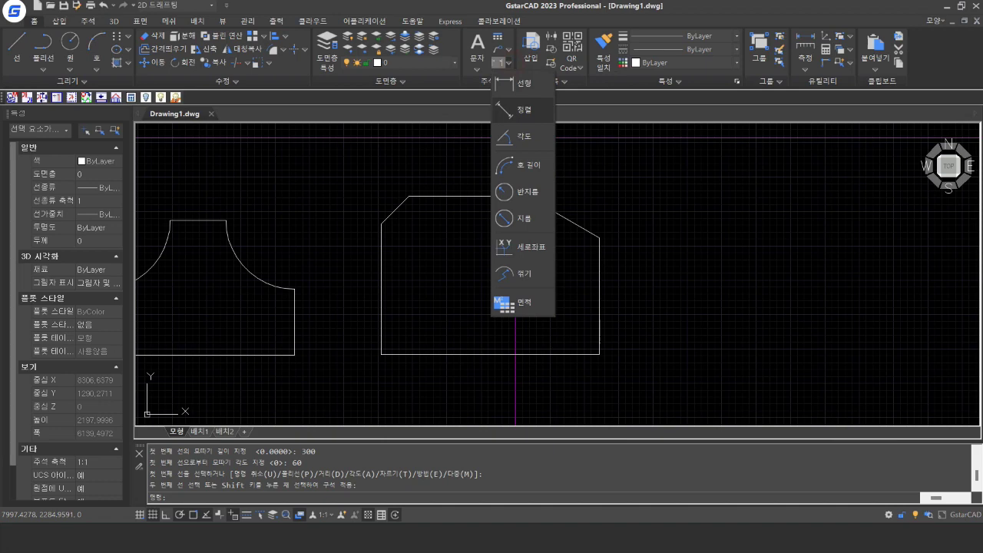
pyautogui.click(527, 136)
pyautogui.click(596, 254)
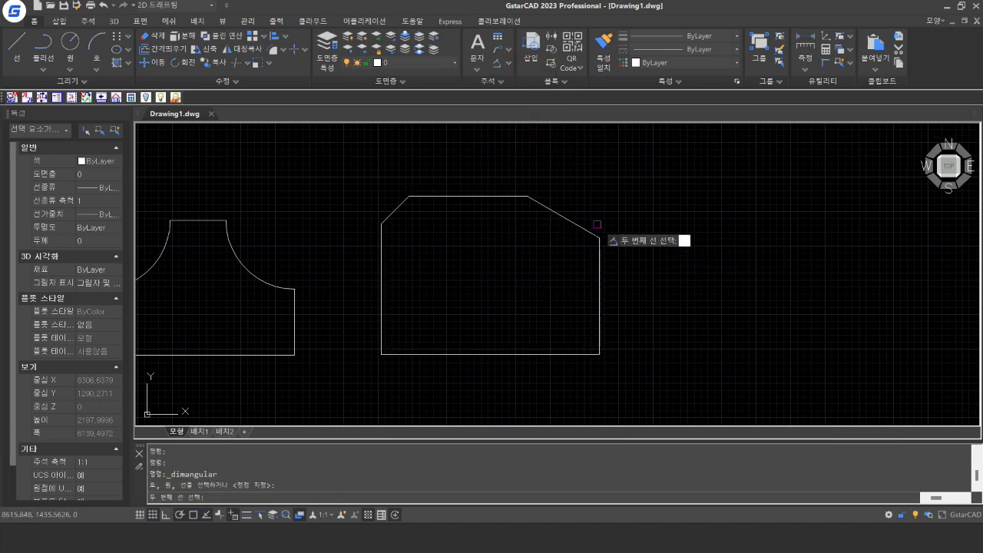
pyautogui.click(580, 224)
pyautogui.click(584, 207)
pyautogui.scroll(8, 568, 223)
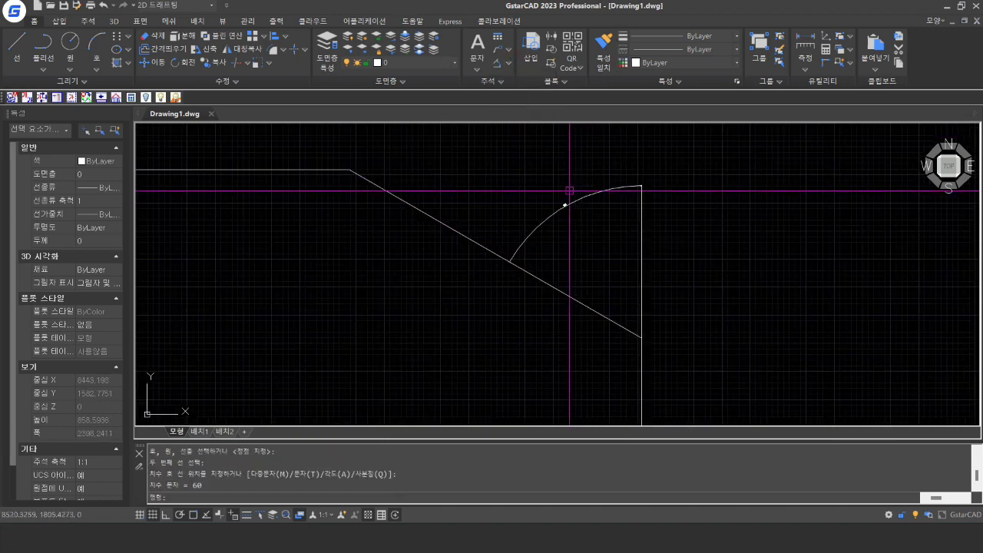
pyautogui.scroll(-6, 572, 219)
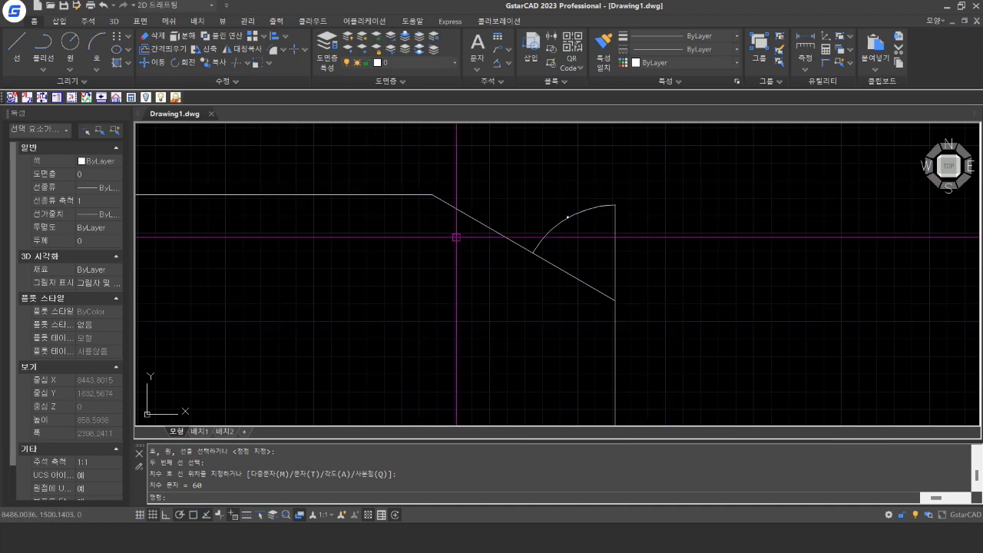
pyautogui.scroll(-4, 523, 232)
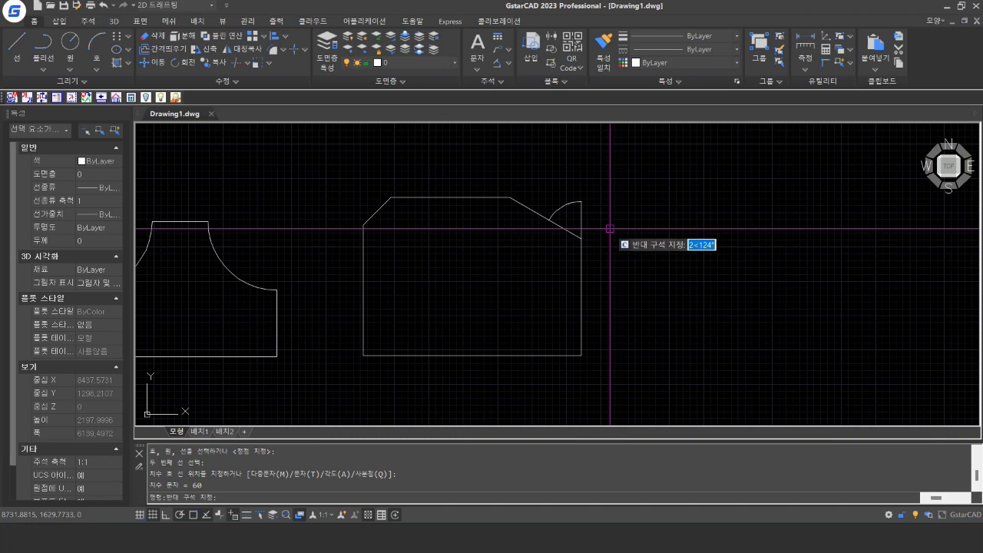
pyautogui.click(569, 178)
pyautogui.press('Escape')
pyautogui.click(600, 208)
pyautogui.click(578, 199)
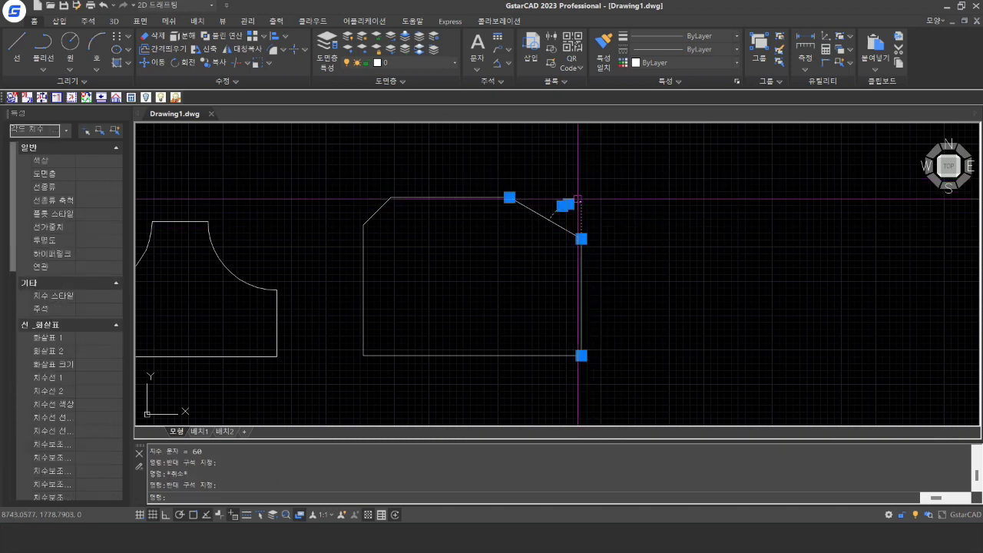
pyautogui.press('Return')
pyautogui.write('e')
pyautogui.press('Return')
pyautogui.press('Escape')
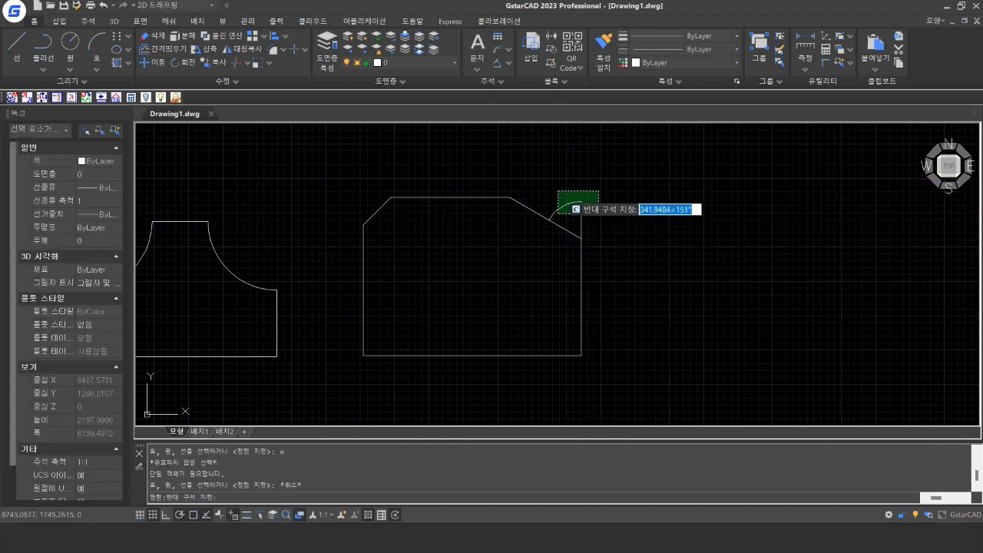
# - Erase the angular dimension at the third rectangle's upper-right chamfer
pyautogui.click(559, 191)
pyautogui.write('e')
pyautogui.press('Return')
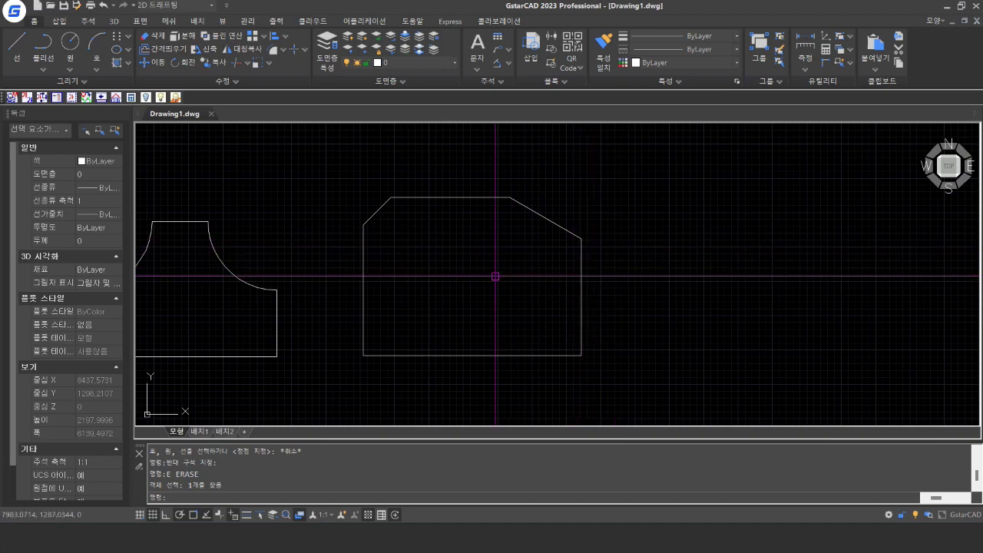
# - Chamfer the third rectangle's lower-left corner from the left edge to the bottom edge, with the trim mode set to Trim (자르기)
pyautogui.write('cha')
pyautogui.press('Return')
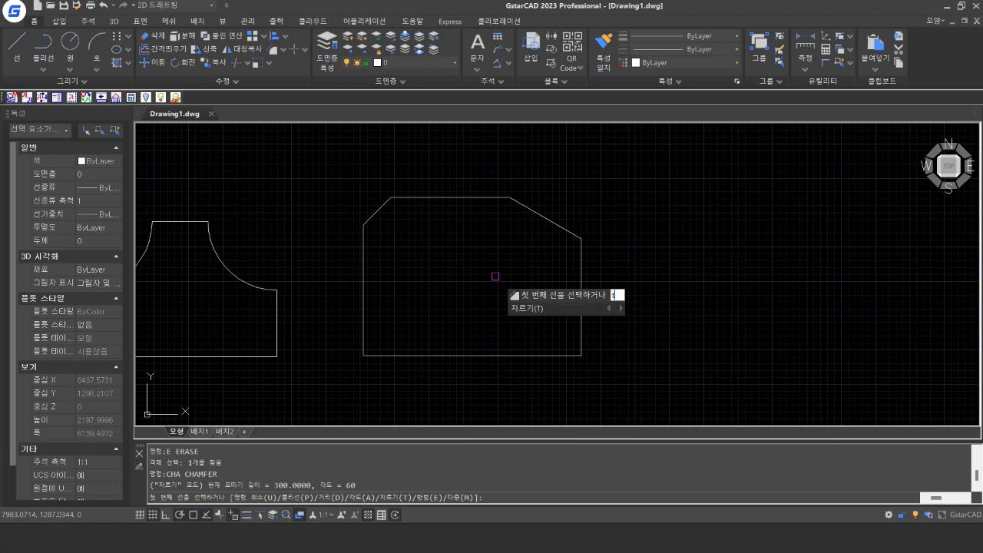
pyautogui.write('t')
pyautogui.press('Return')
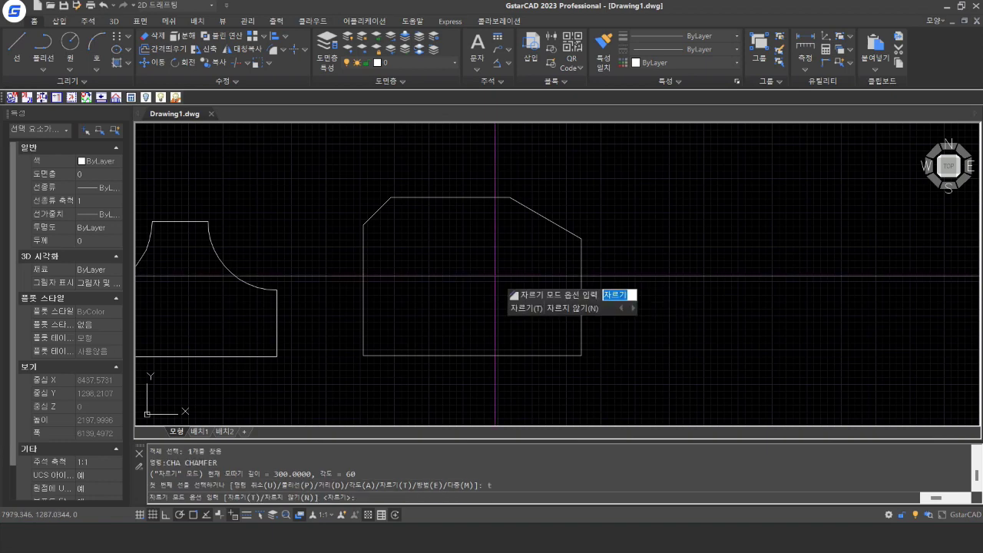
pyautogui.press('Return')
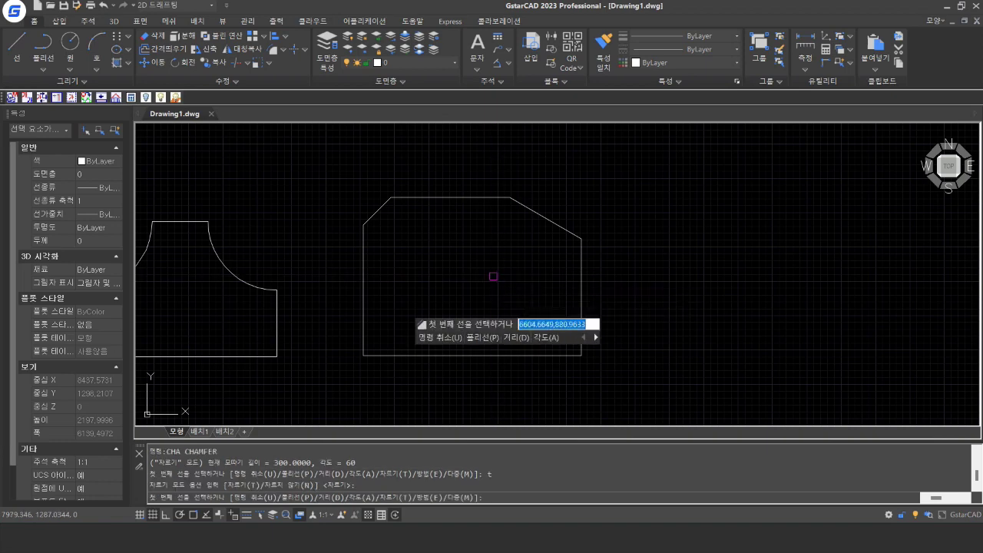
pyautogui.click(361, 302)
pyautogui.click(391, 355)
pyautogui.click(521, 358)
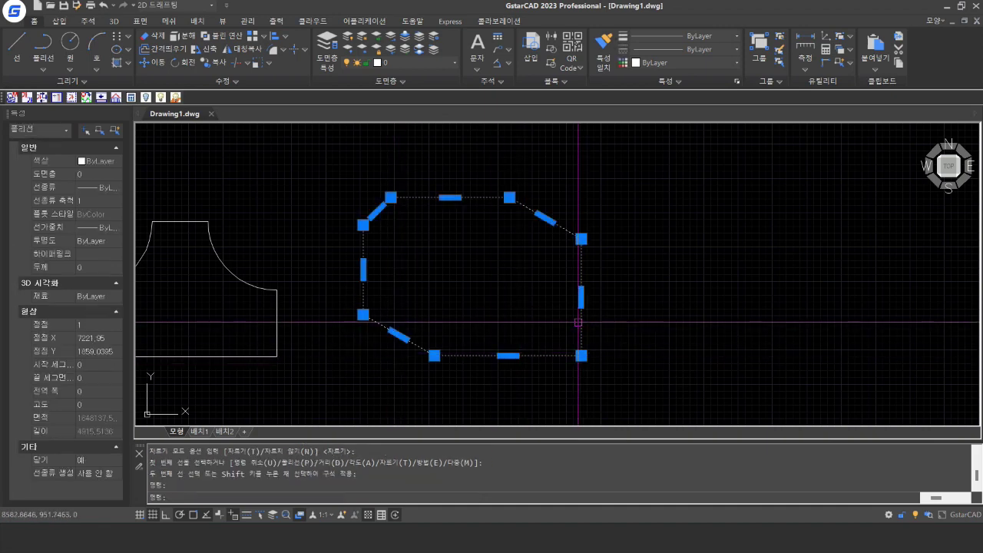
pyautogui.press('Escape')
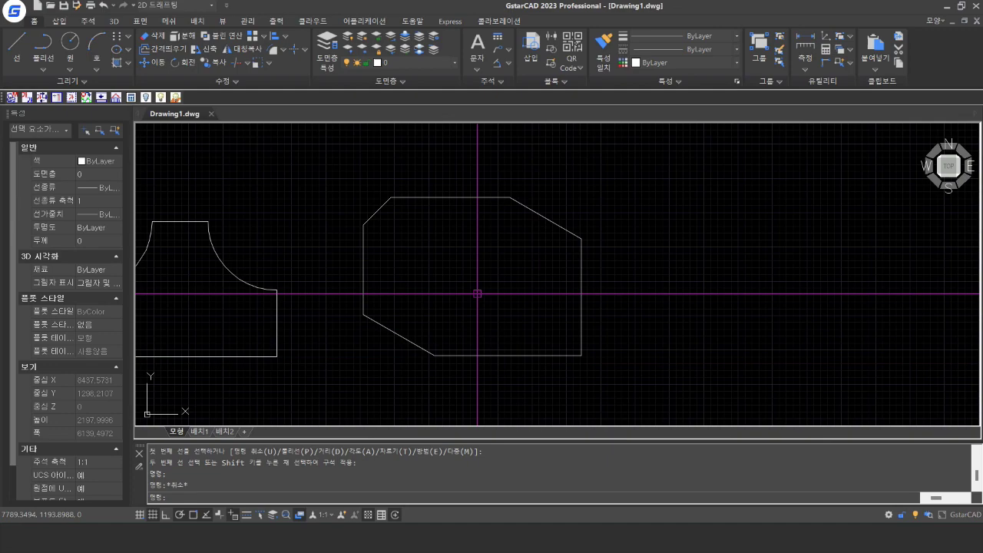
# - Draw a fourth rectangle in the empty area to the right of the chamfered third rectangle
pyautogui.moveTo(669, 377)
pyautogui.mouseDown(button='middle')
pyautogui.moveTo(489, 375)
pyautogui.moveTo(446, 358)
pyautogui.mouseUp(button='middle')
pyautogui.write('REC')
pyautogui.press('Return')
pyautogui.click(454, 215)
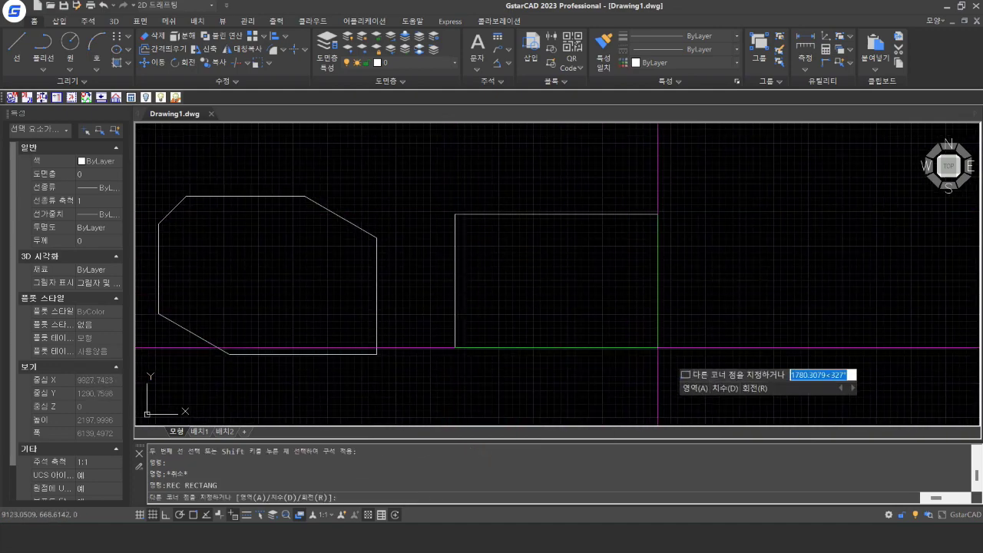
pyautogui.click(697, 364)
# - Examine the Distance and Angle choices of the Chamfer command's Method option (방법), and exit the command
pyautogui.write('cha')
pyautogui.press('Return')
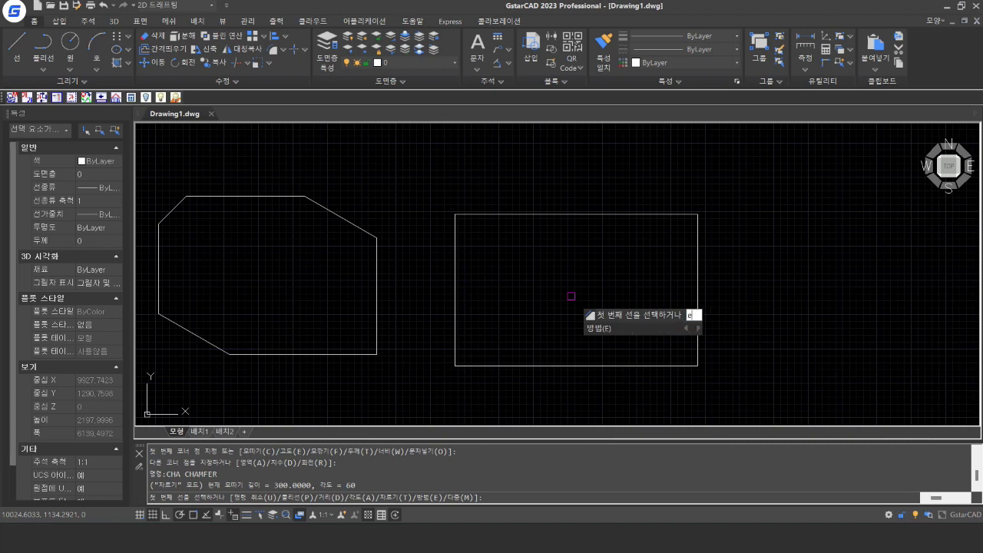
pyautogui.press('Return')
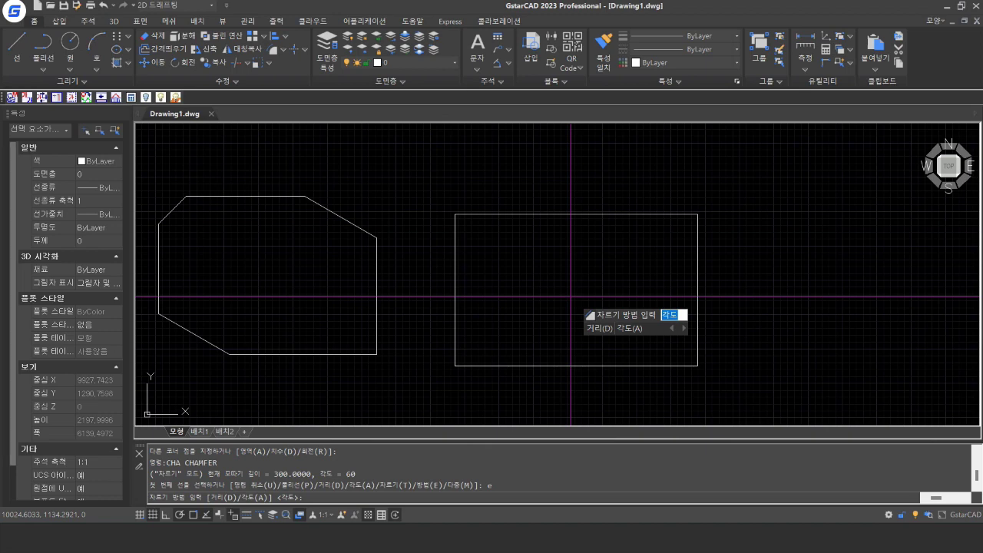
pyautogui.press('Escape')
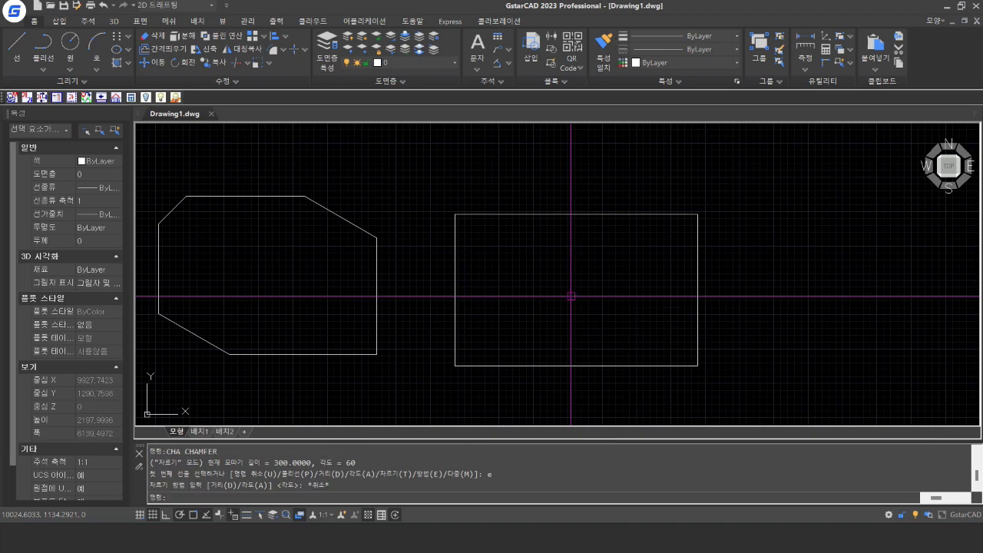
# - Prepare a Chamfer with the Multiple option (다중) and both chamfer distances set to 200
pyautogui.write('cha')
pyautogui.press('Return')
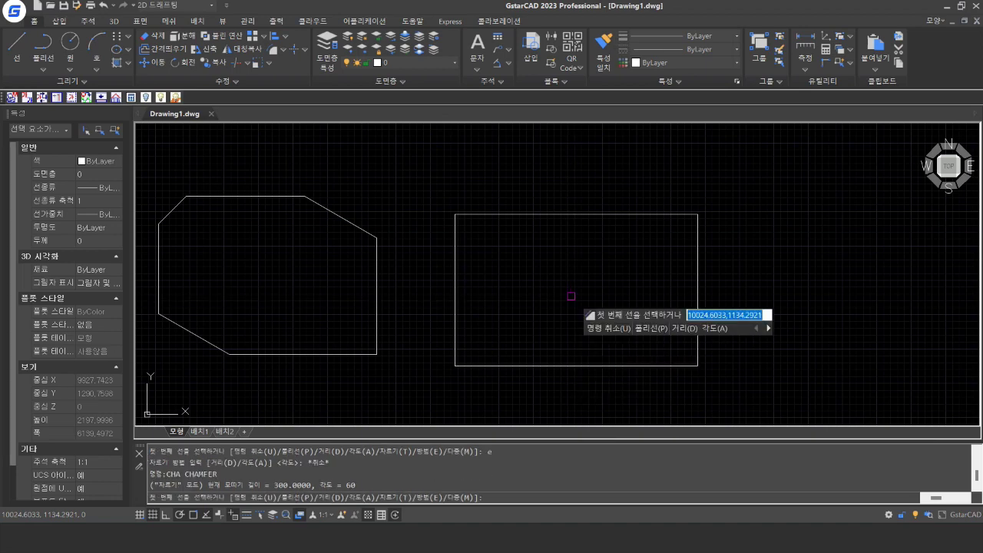
pyautogui.write('m')
pyautogui.press('Return')
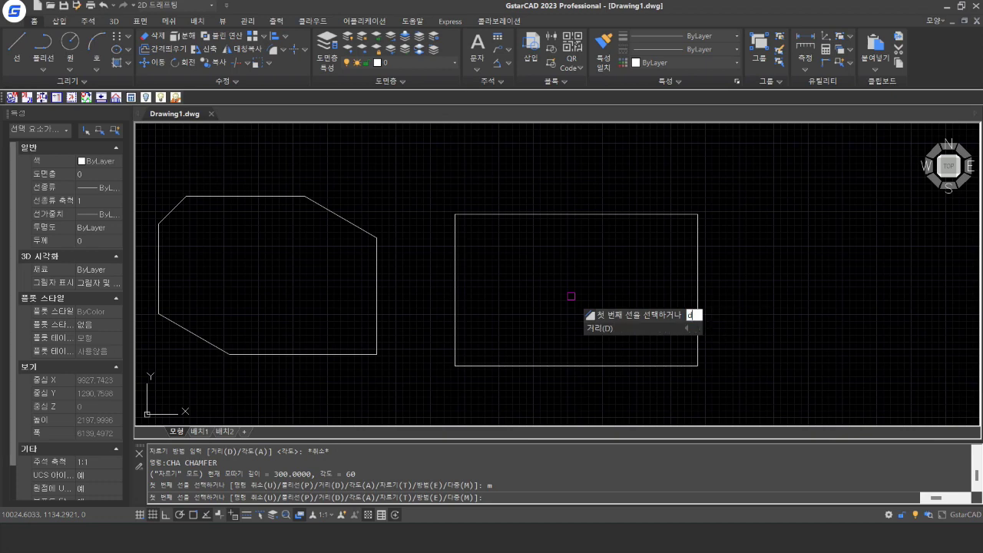
pyautogui.press('Return')
pyautogui.press('Return')
pyautogui.write('2')
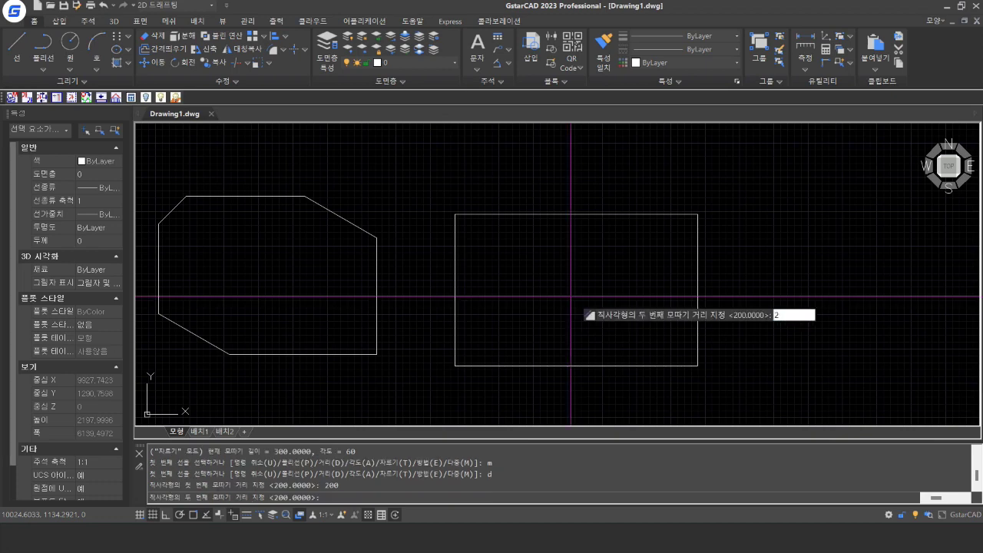
pyautogui.write('00')
pyautogui.press('Return')
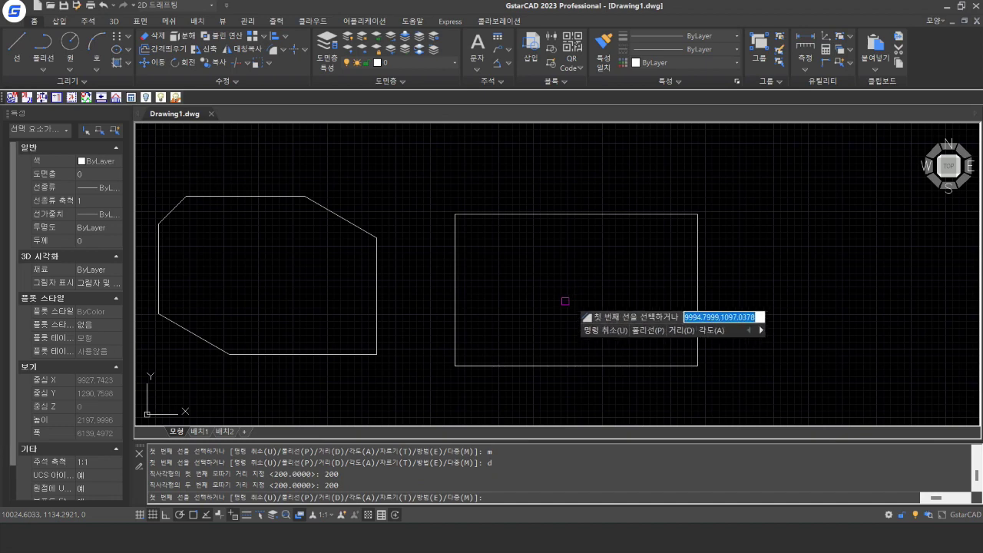
# - Chamfer all four corners of the fourth rectangle within the same Chamfer command
pyautogui.click(451, 244)
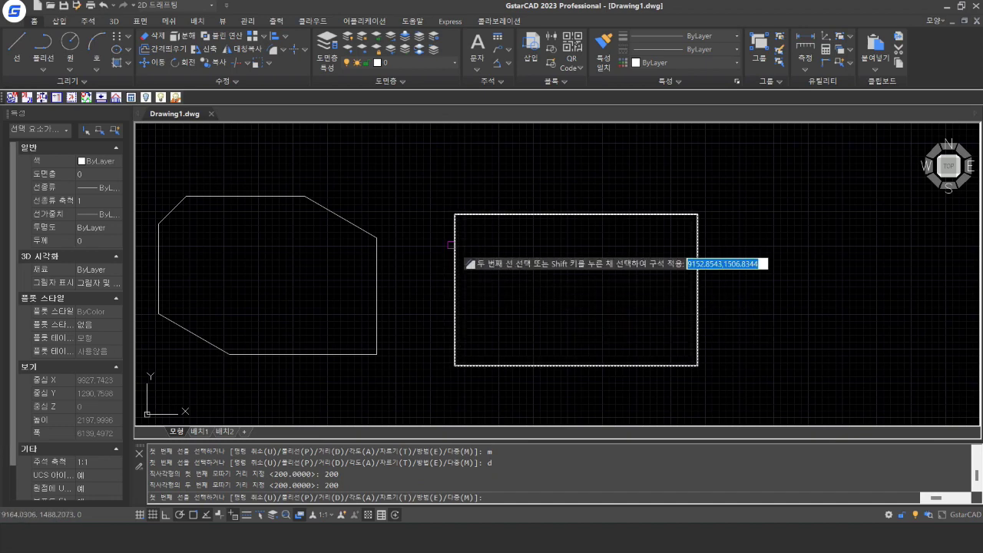
pyautogui.click(496, 216)
pyautogui.click(665, 215)
pyautogui.click(698, 241)
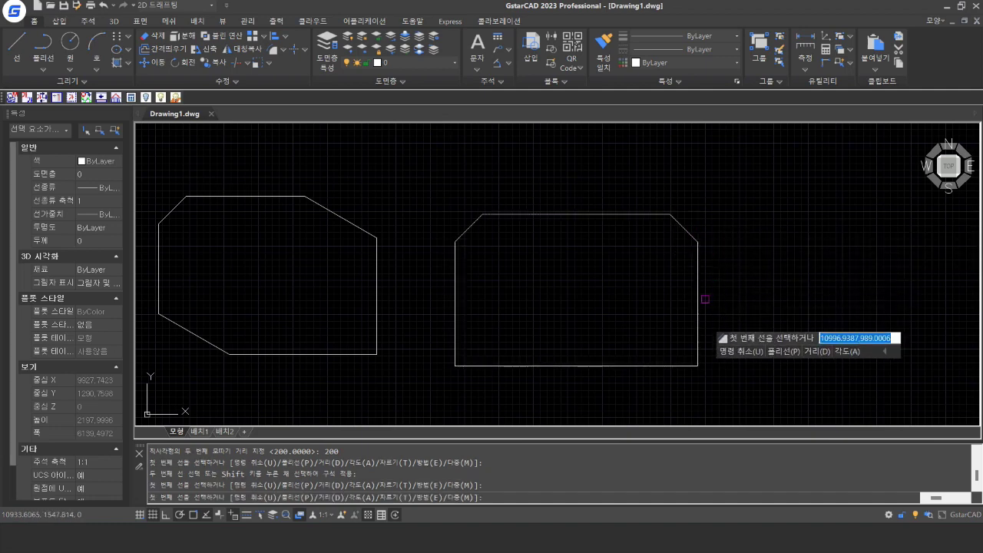
pyautogui.click(698, 336)
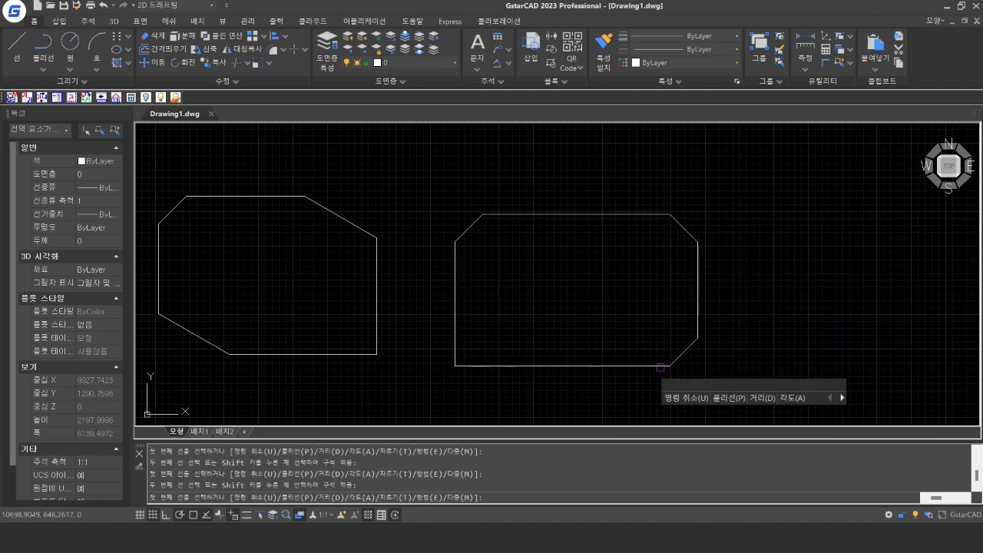
pyautogui.click(455, 338)
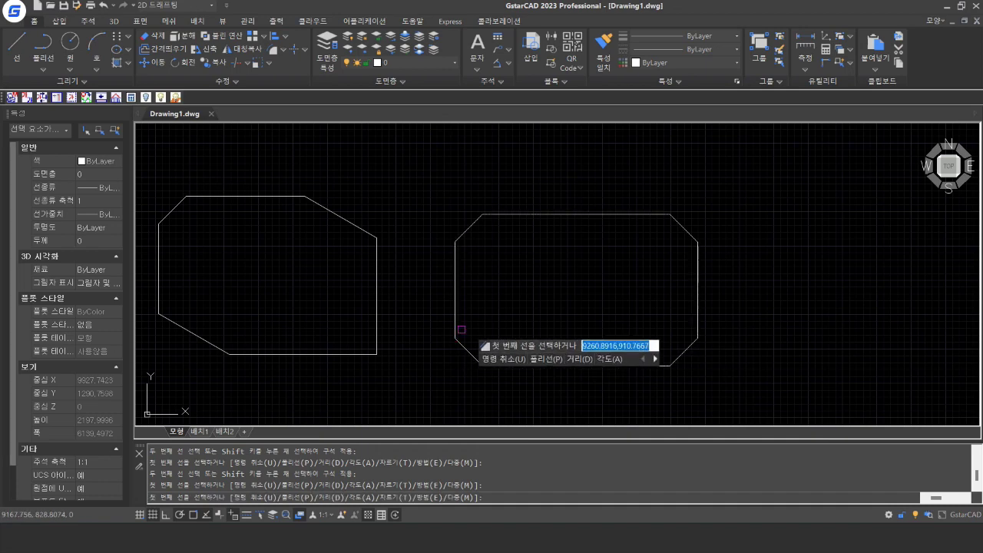
# - Exit the Chamfer command and review the four filleted and chamfered shapes side by side
pyautogui.moveTo(577, 300); pyautogui.dragTo(563, 301, button='middle')
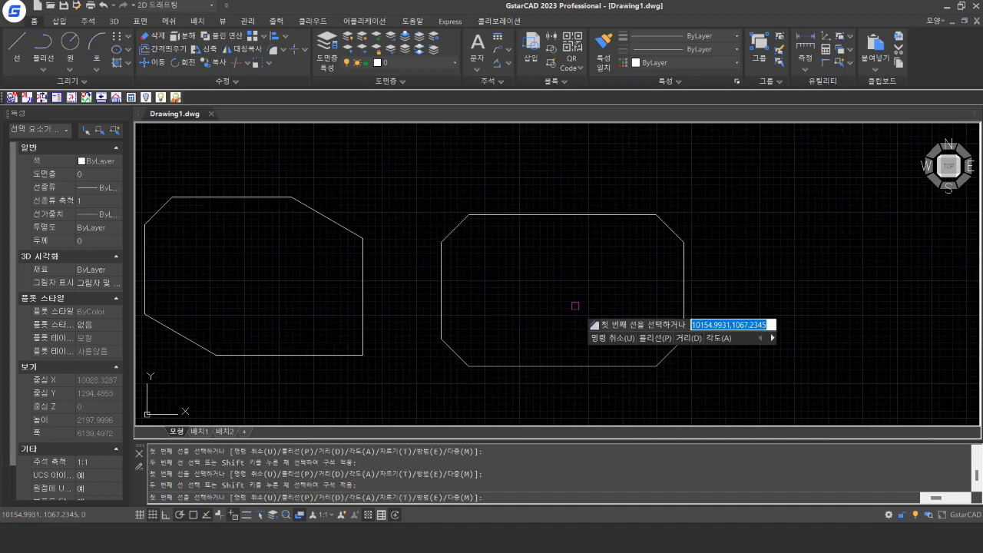
pyautogui.press('Escape')
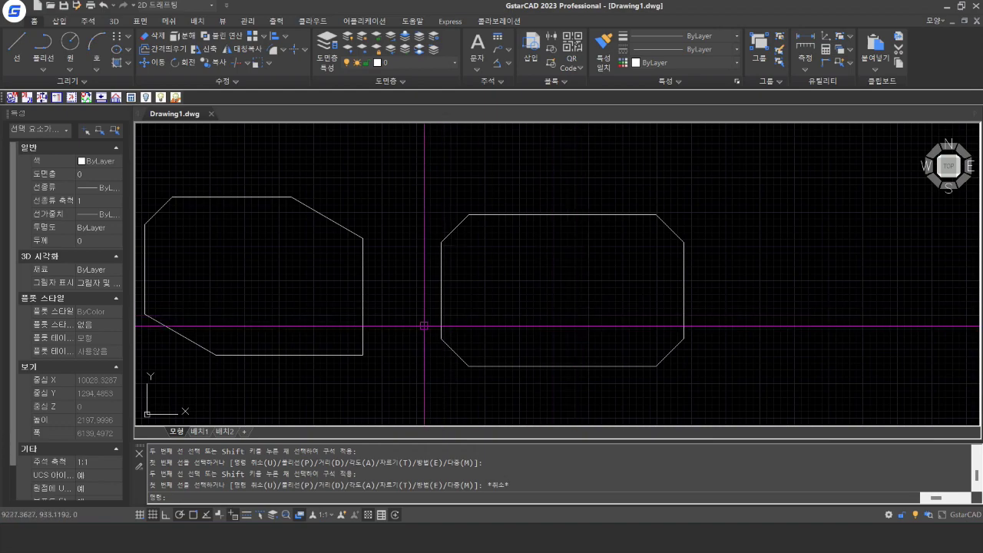
pyautogui.moveTo(395, 292); pyautogui.dragTo(499, 290, button='middle')
pyautogui.scroll(-2, 565, 276)
pyautogui.moveTo(572, 277); pyautogui.dragTo(687, 278, button='middle')
pyautogui.scroll(-2, 687, 277)
pyautogui.scroll(2, 687, 278)
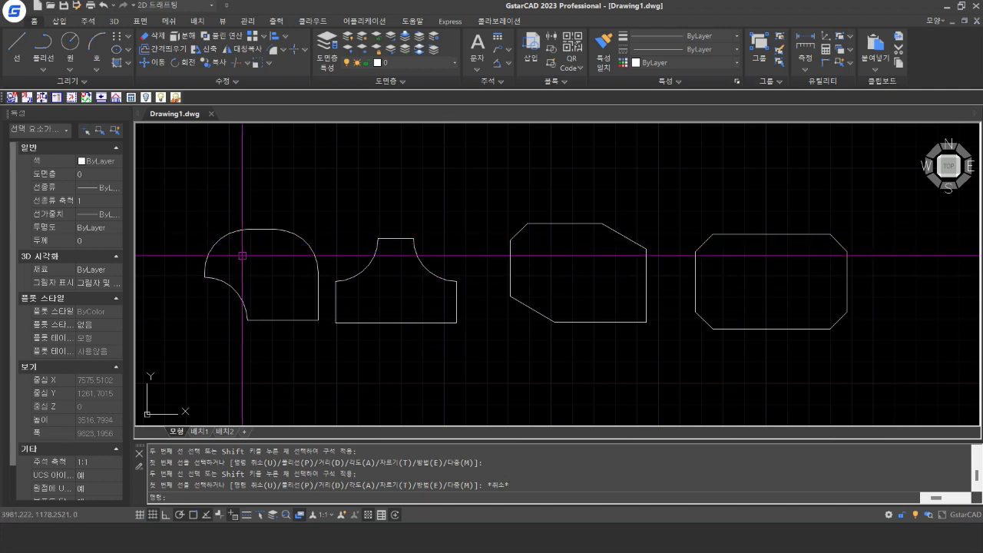
pyautogui.moveTo(514, 231); pyautogui.dragTo(531, 230, button='middle')
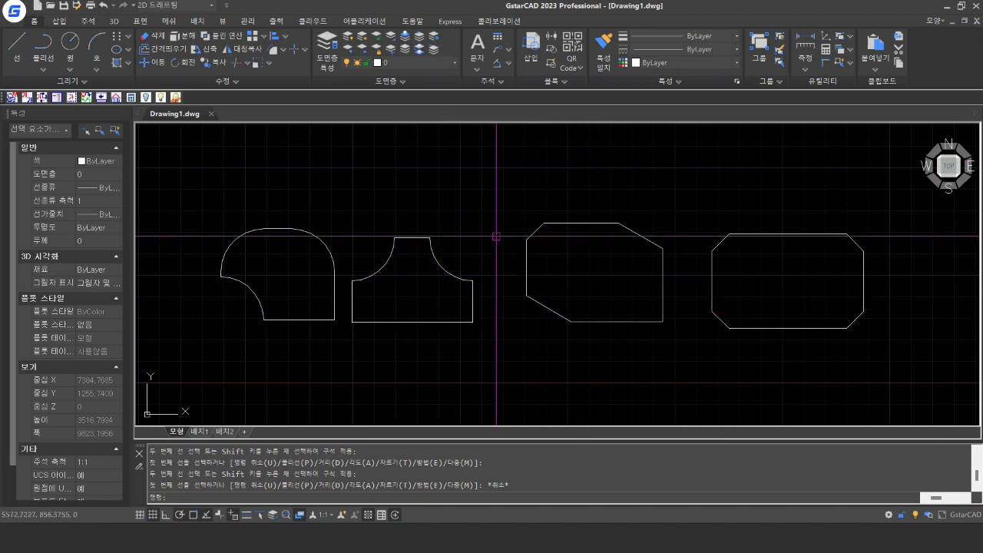
pyautogui.scroll(-3, 330, 212)
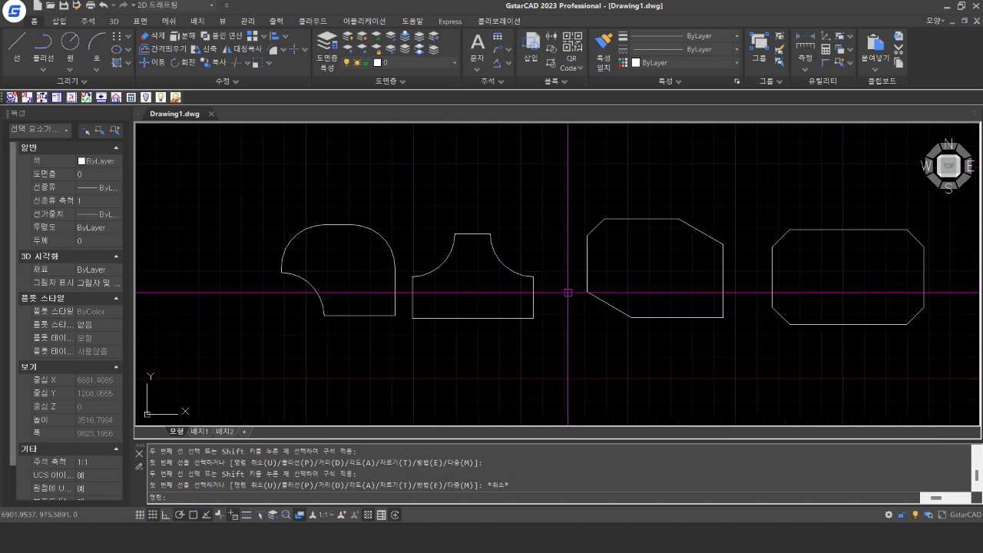
pyautogui.scroll(-2, 346, 219)
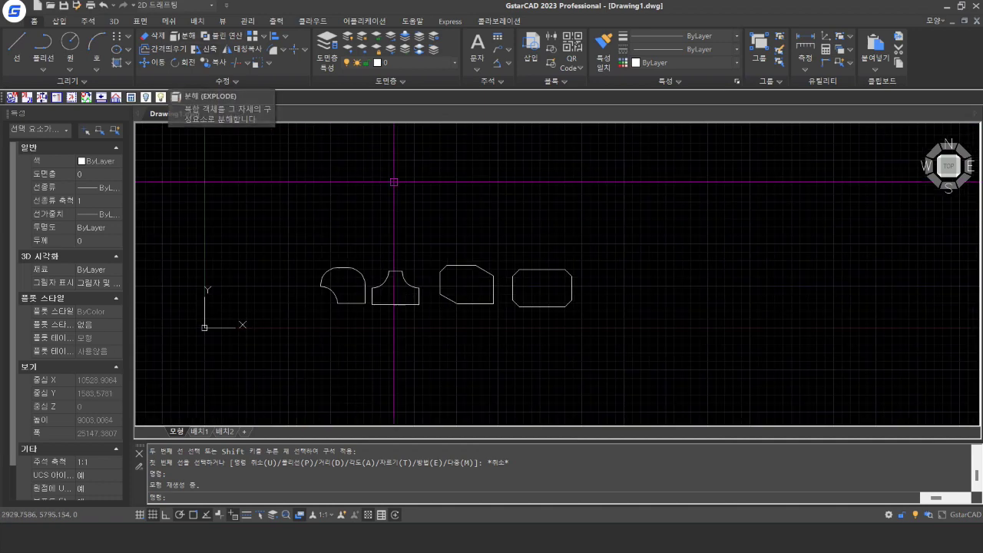
# - Explode the chamfered third shape, select all its resulting segments to check them, and clear the selection
pyautogui.click(464, 308)
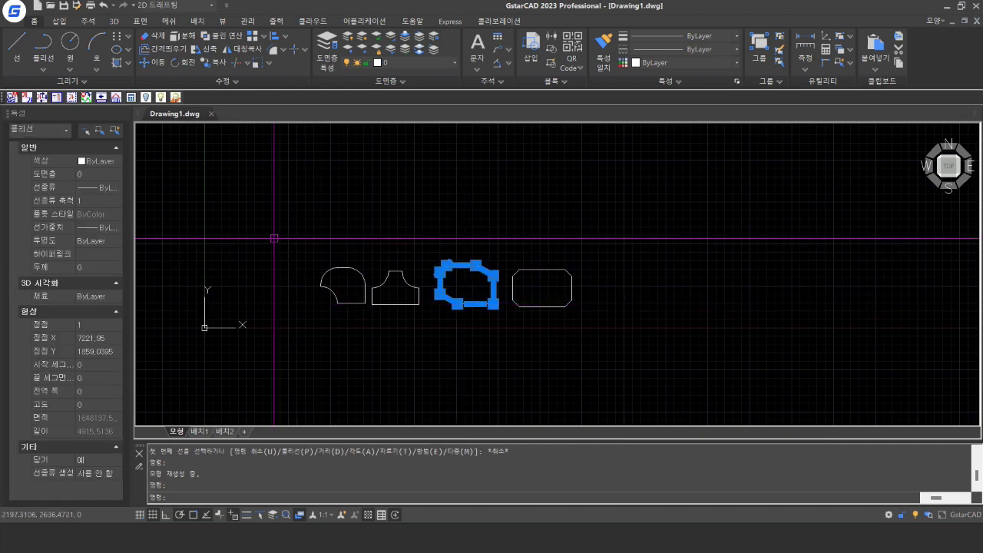
pyautogui.scroll(1, 446, 285)
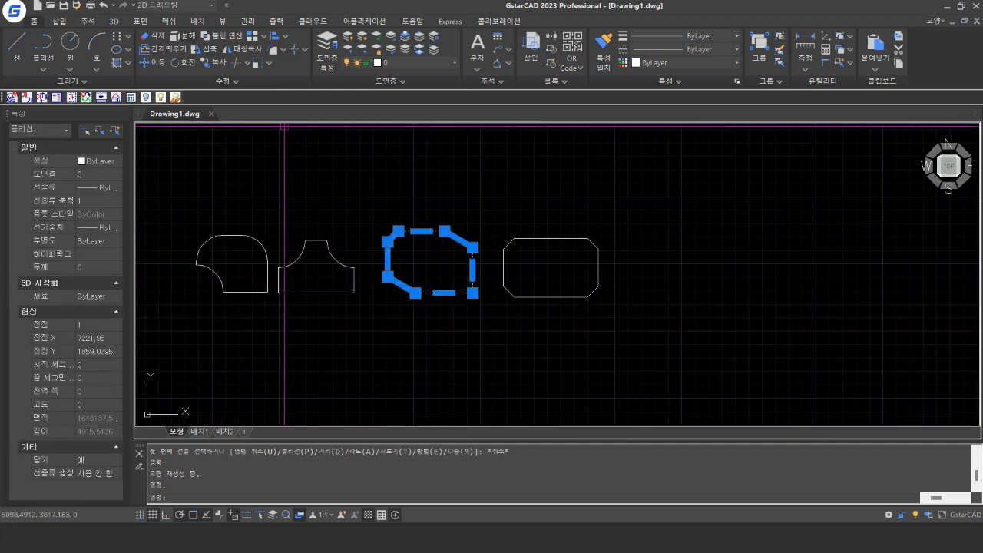
pyautogui.click(176, 97)
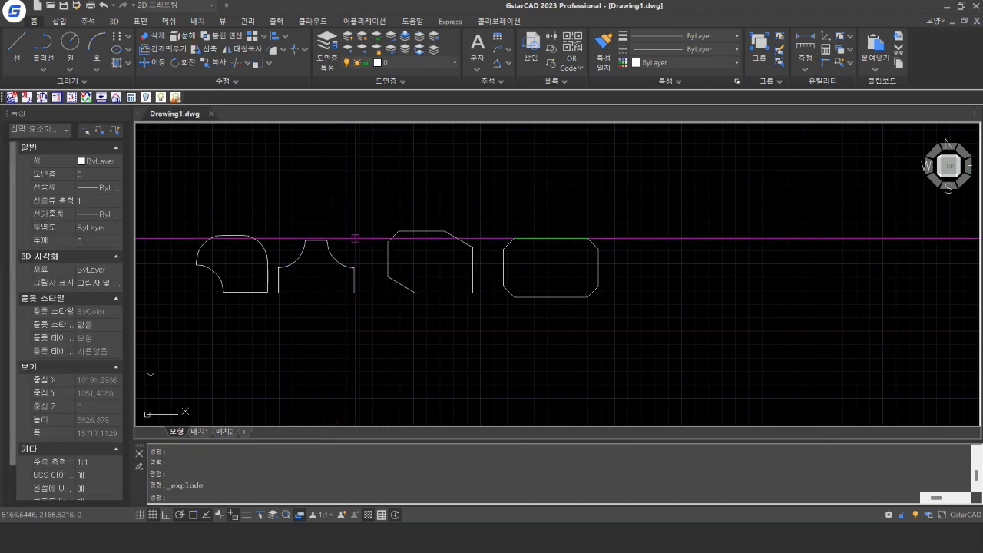
pyautogui.click(393, 277)
pyautogui.click(500, 215)
pyautogui.click(376, 312)
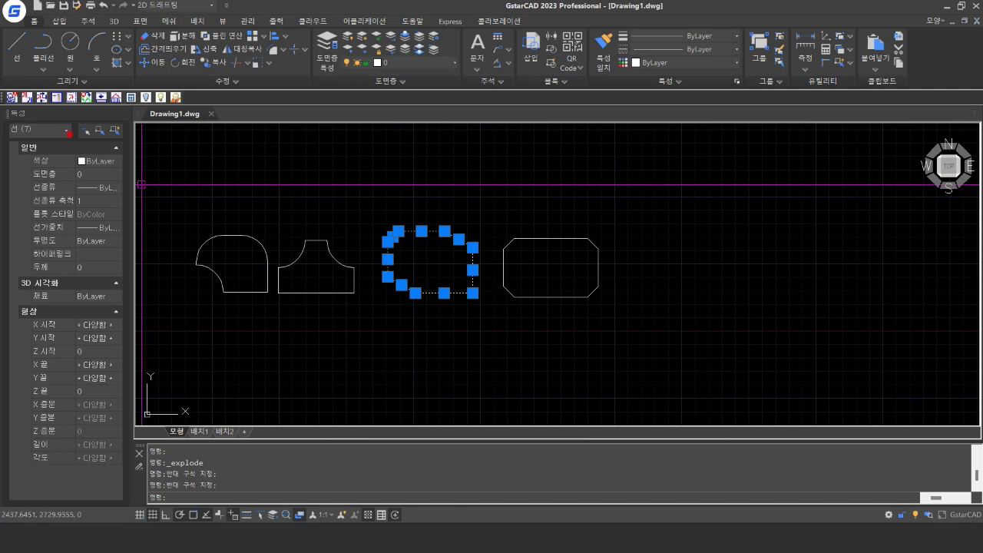
pyautogui.scroll(3, 408, 242)
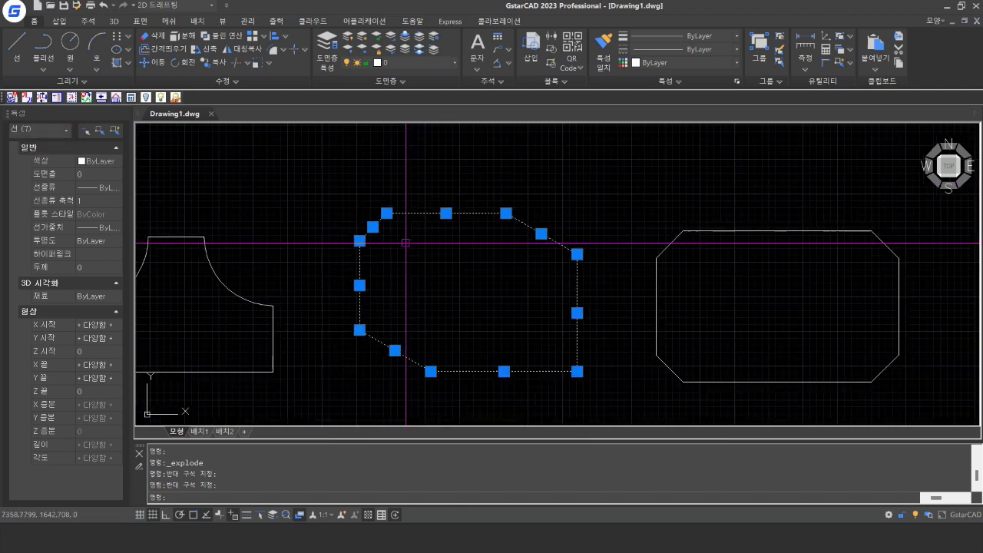
pyautogui.press('Escape')
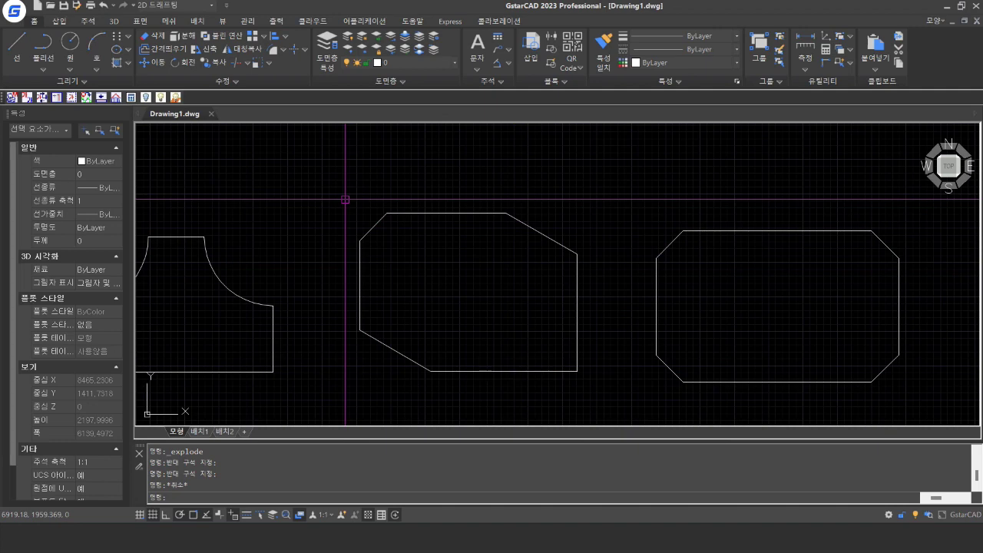
# - Examine the Classic Array dialog (클래식 배열) and close it without creating an array
pyautogui.scroll(-1, 410, 241)
pyautogui.moveTo(423, 245); pyautogui.dragTo(535, 240, button='middle')
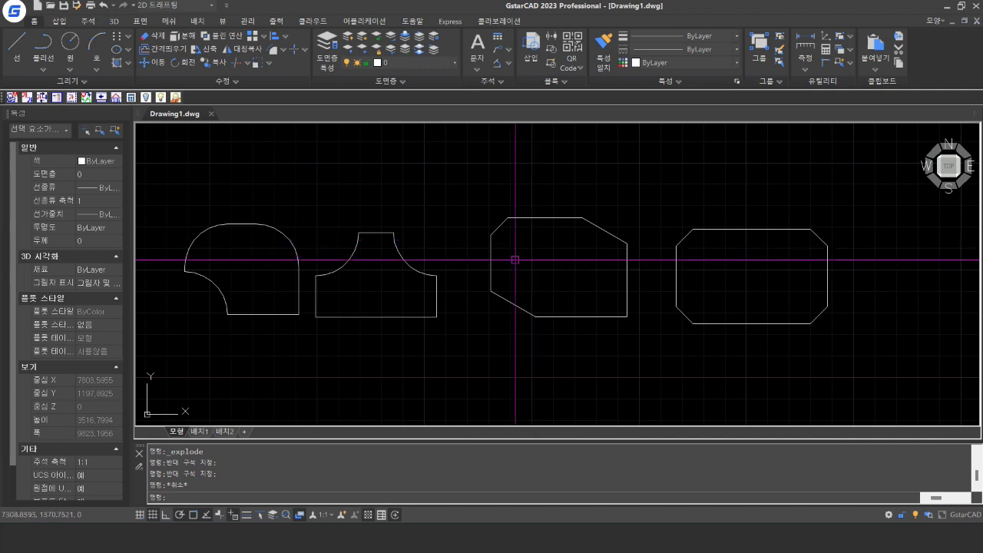
pyautogui.moveTo(564, 277)
pyautogui.mouseDown(button='middle')
pyautogui.moveTo(599, 268)
pyautogui.moveTo(497, 247)
pyautogui.moveTo(526, 222)
pyautogui.moveTo(457, 195)
pyautogui.moveTo(433, 210)
pyautogui.mouseUp(button='middle')
pyautogui.scroll(-2, 500, 219)
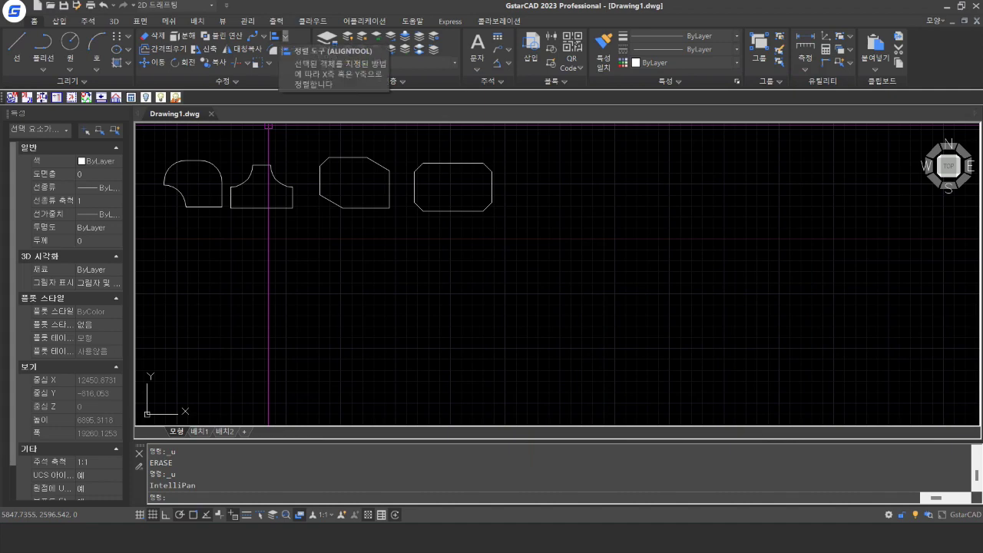
pyautogui.click(263, 37)
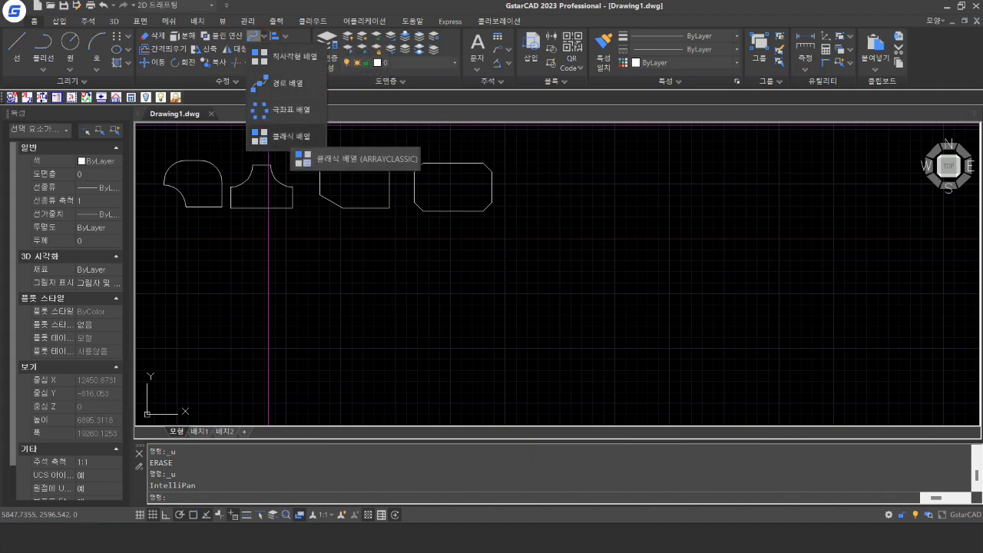
pyautogui.click(284, 137)
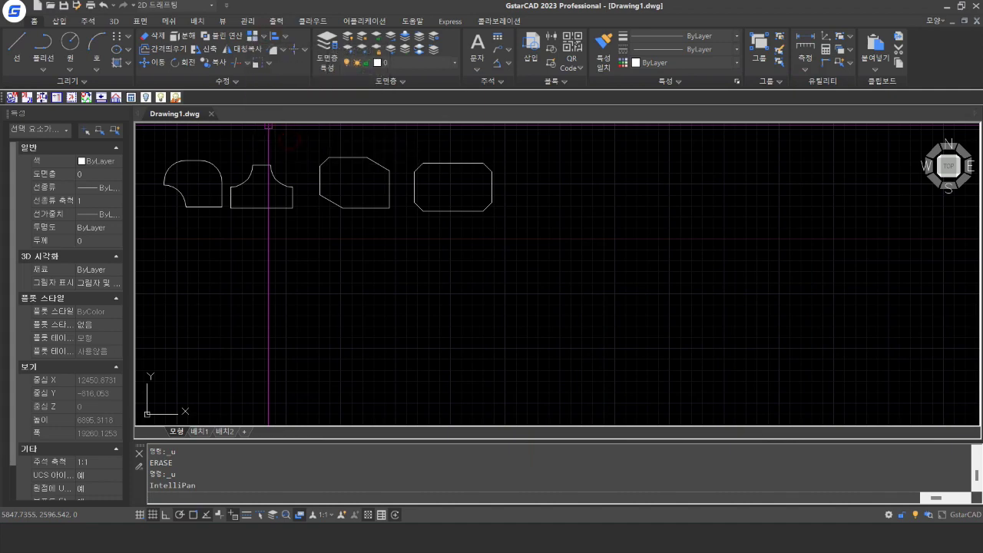
pyautogui.moveTo(531, 171); pyautogui.dragTo(469, 202)
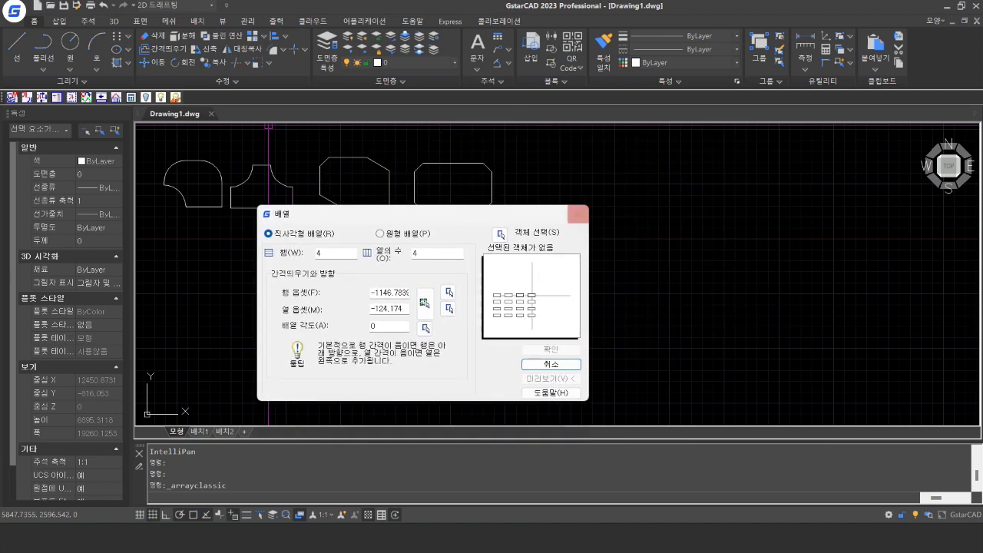
pyautogui.click(584, 201)
# - Call up the Array dialog with the ARRAYCLASSIC command, view its rectangular settings, and cancel it
pyautogui.write('arr')
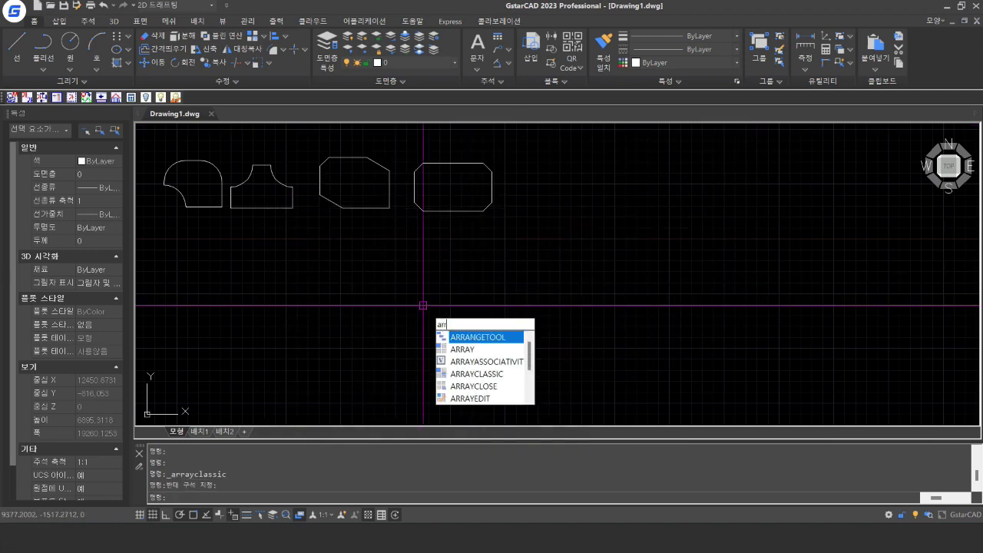
pyautogui.write('ayc')
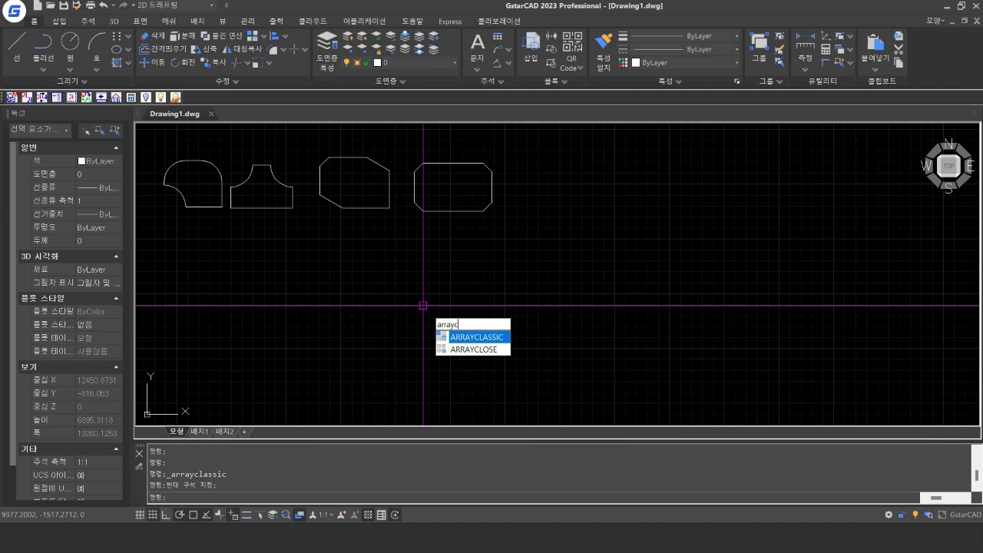
pyautogui.press('Return')
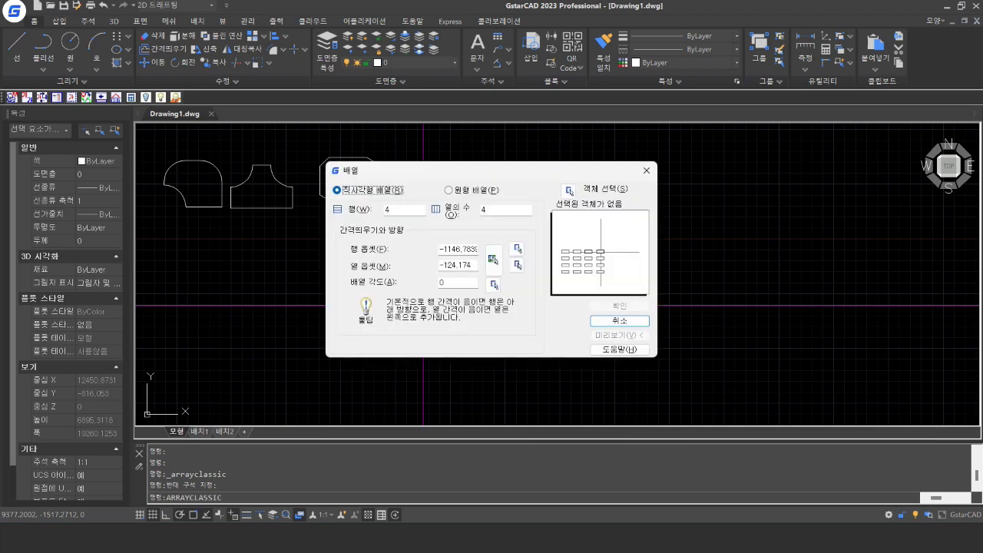
pyautogui.moveTo(493, 169); pyautogui.dragTo(606, 165)
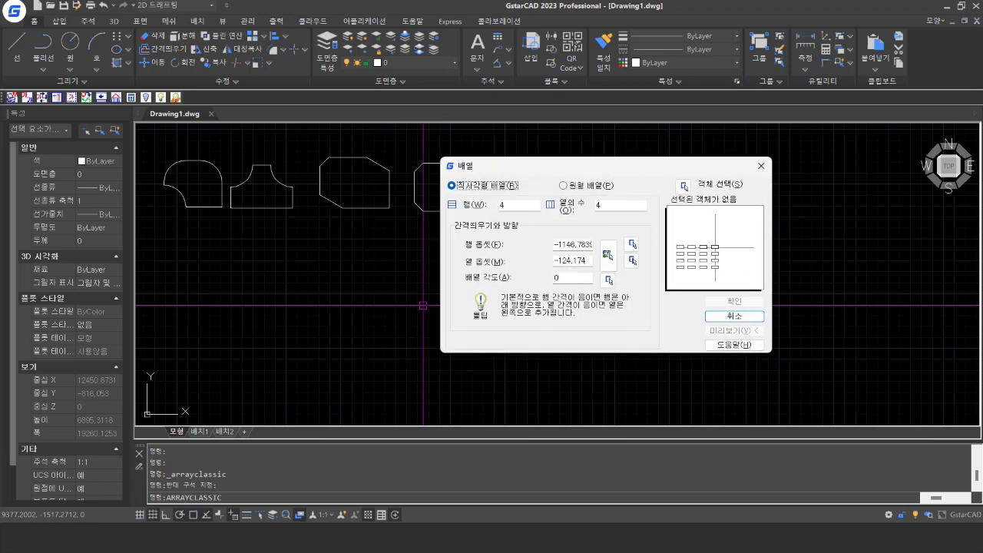
pyautogui.press('Escape')
# - Erase all four shapes from the drawing
pyautogui.scroll(-3, 542, 289)
pyautogui.click(541, 278)
pyautogui.click(267, 188)
pyautogui.write('e')
pyautogui.press('Return')
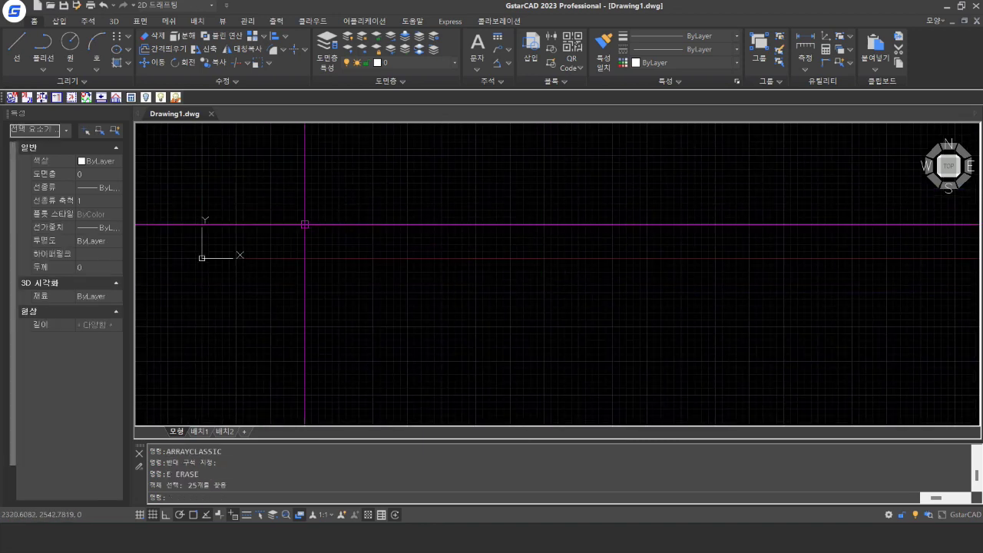
# - Draw a circle freehand a short distance along the X axis from the drawing origin
pyautogui.write('c')
pyautogui.press('Return')
pyautogui.click(321, 248)
pyautogui.click(346, 221)
pyautogui.moveTo(312, 247)
pyautogui.mouseDown(button='middle')
pyautogui.moveTo(363, 248)
pyautogui.moveTo(313, 183)
pyautogui.mouseUp(button='middle')
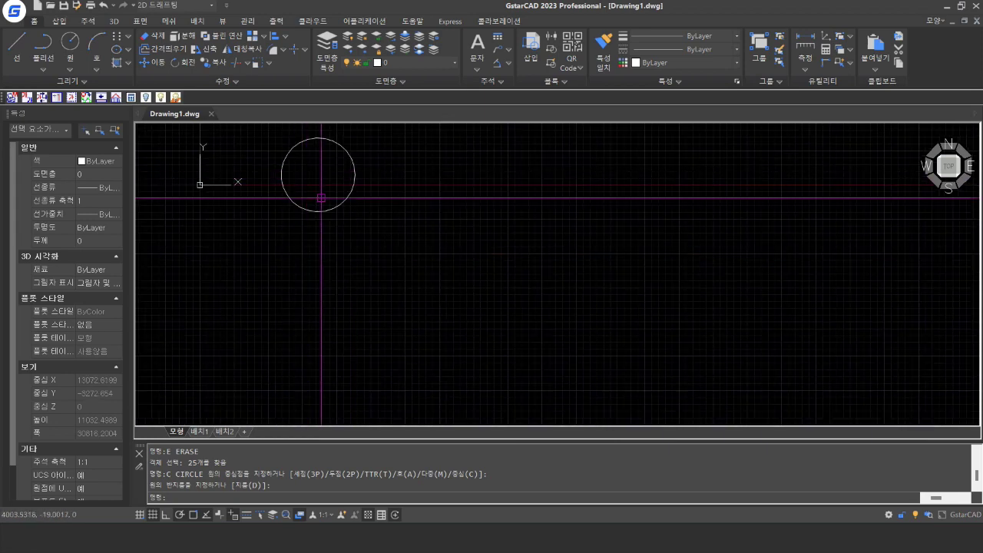
# - Set up a rectangular ARRAYCLASSIC array with 5 rows and 4 columns, using the circle as its object
pyautogui.write('arrayc')
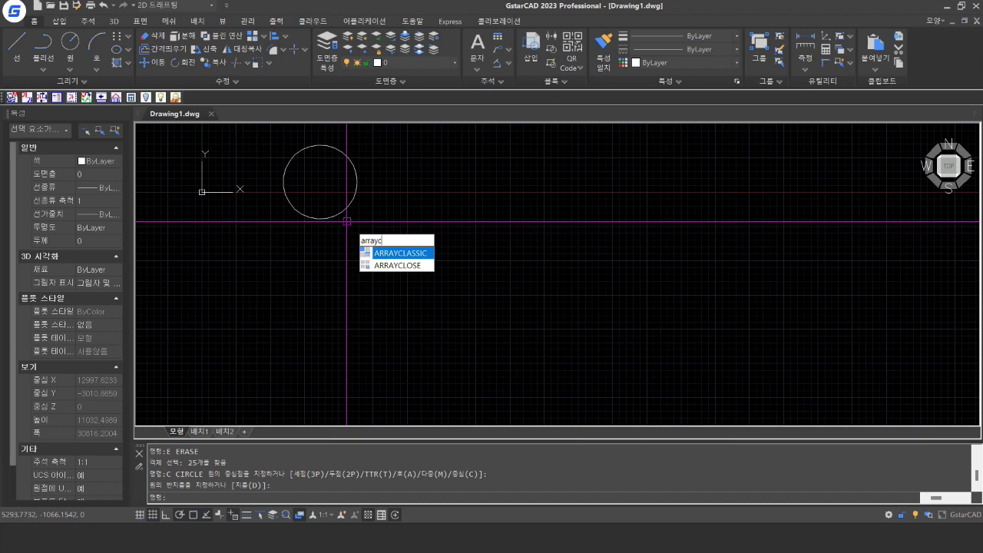
pyautogui.press('Return')
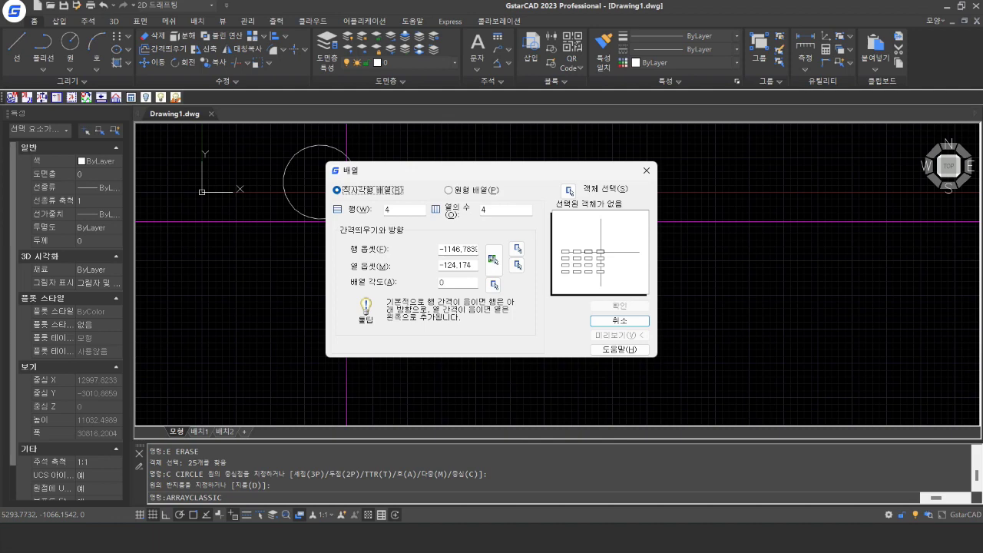
pyautogui.doubleClick(408, 210)
pyautogui.write('5')
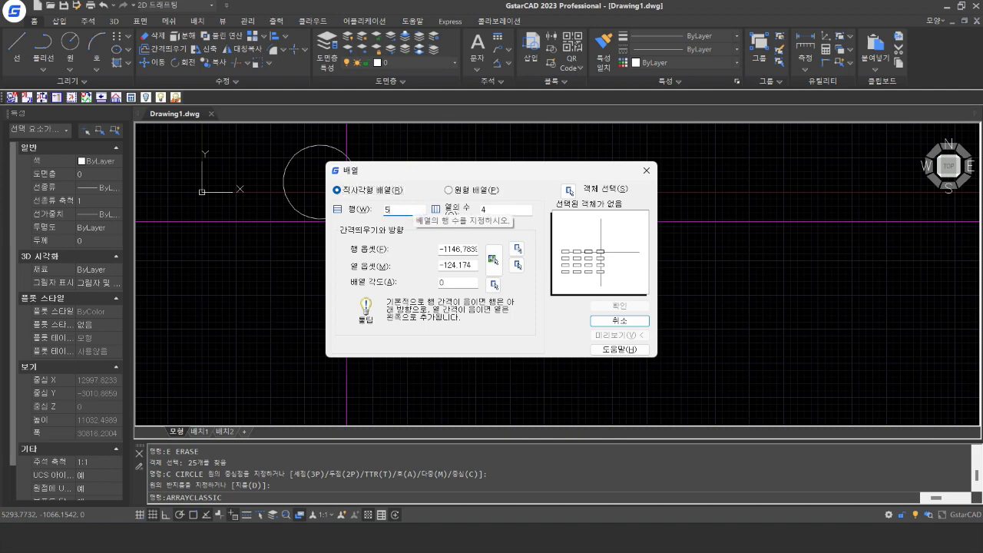
pyautogui.click(516, 208)
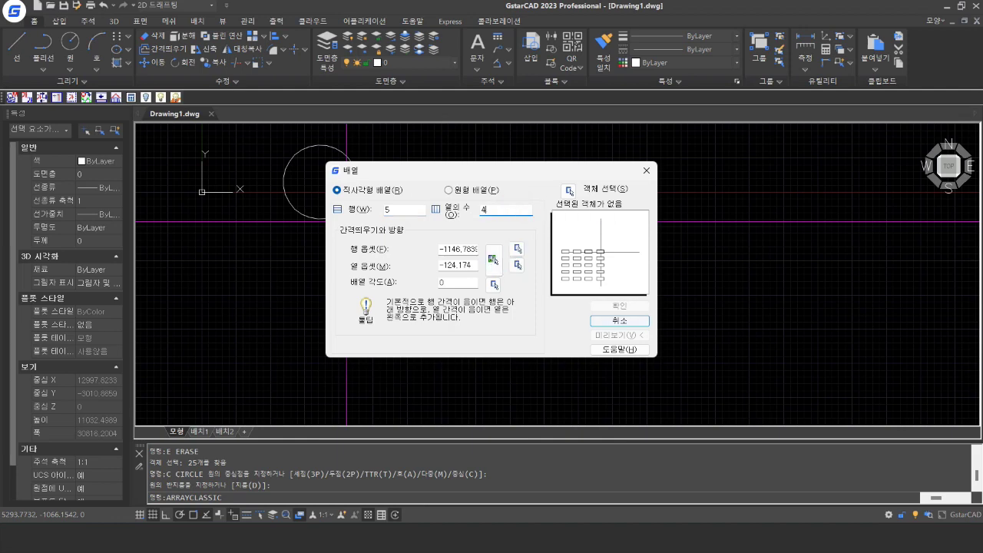
pyautogui.click(569, 190)
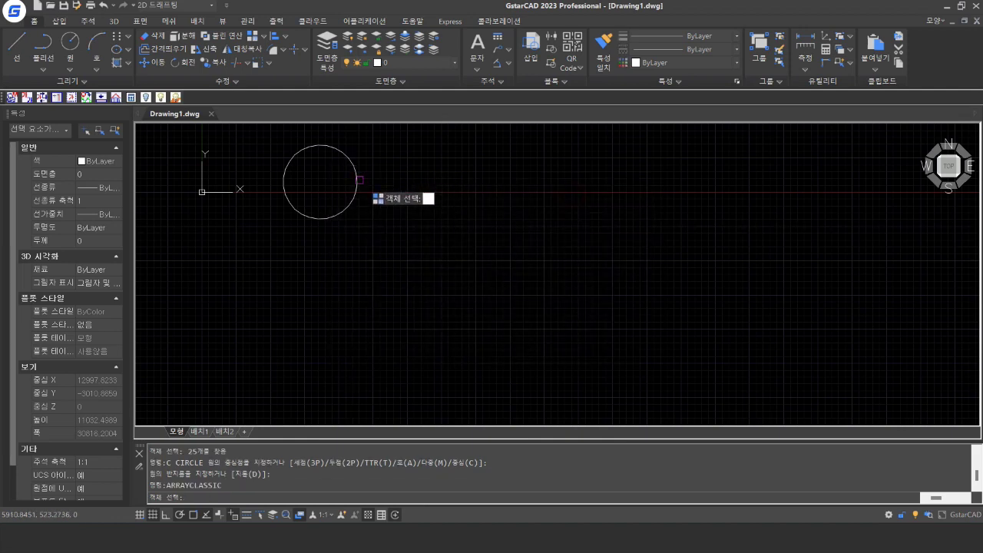
pyautogui.click(358, 182)
pyautogui.press('Return')
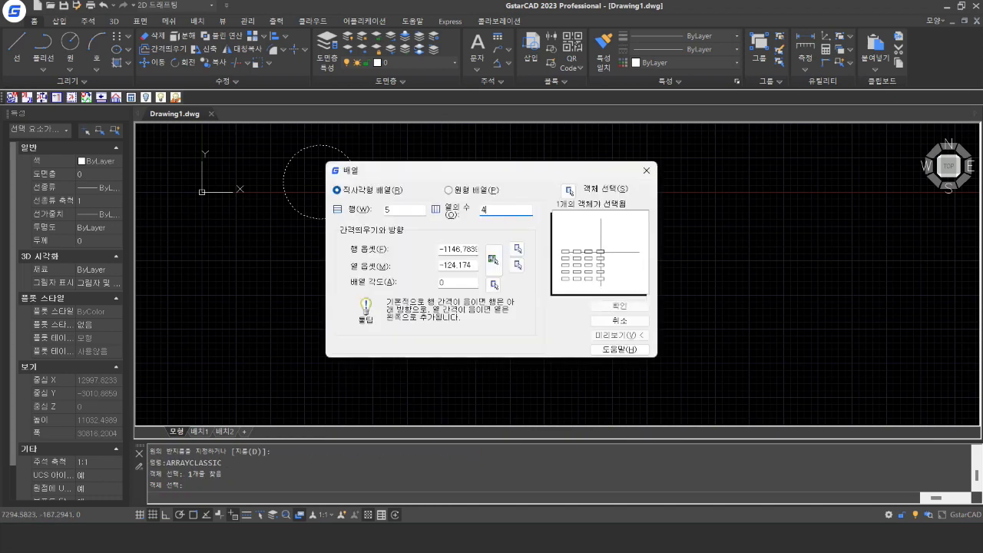
# - Create the circle array with a row offset of about -1477.23 and a column offset of about -1907.31, each defined by two points picked in the drawing
pyautogui.click(518, 248)
pyautogui.click(470, 209)
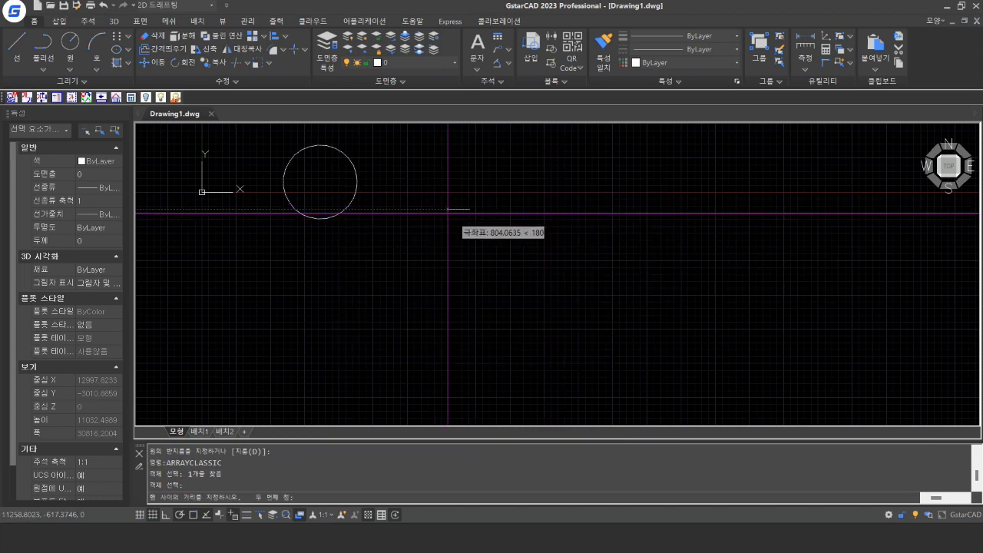
pyautogui.click(511, 212)
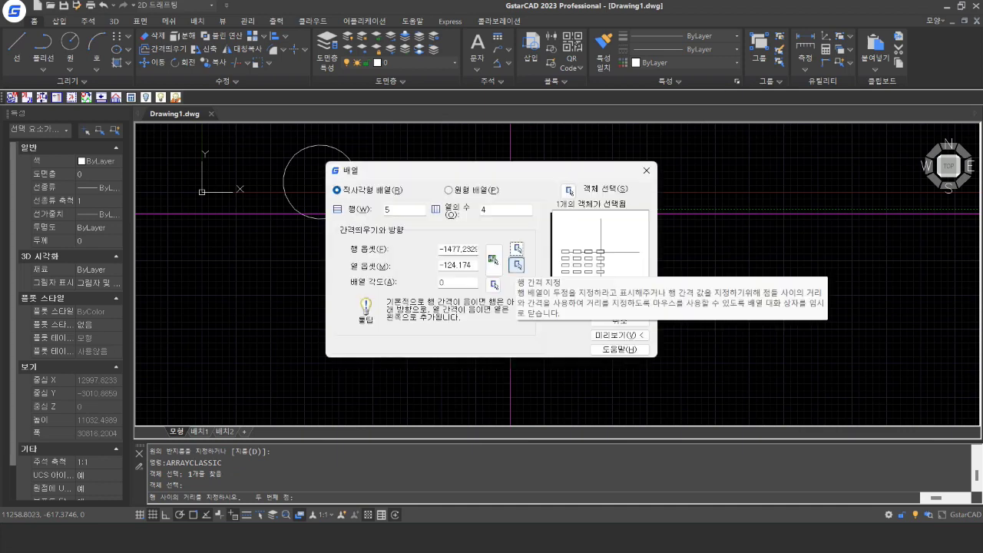
pyautogui.click(517, 265)
pyautogui.moveTo(448, 222); pyautogui.dragTo(464, 347, button='middle')
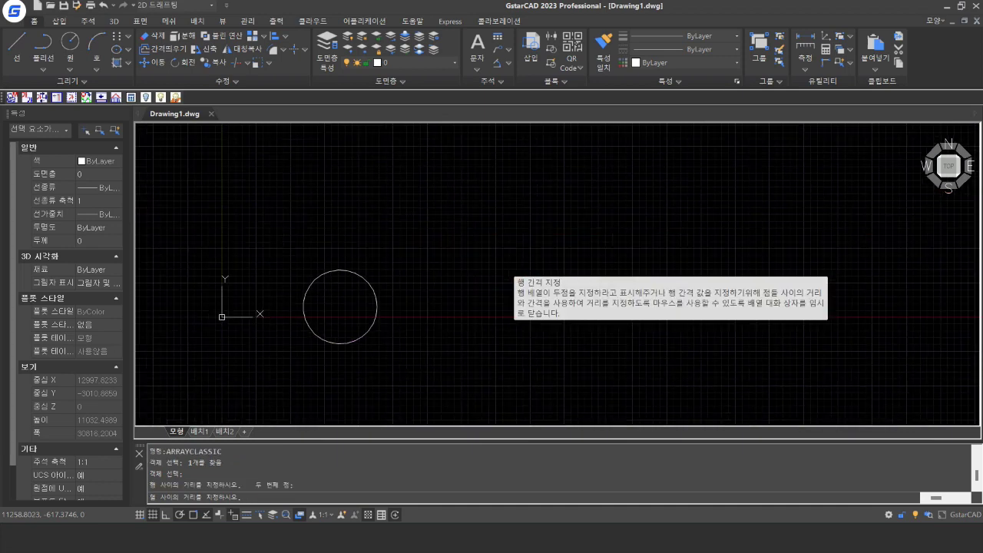
pyautogui.click(296, 183)
pyautogui.click(297, 135)
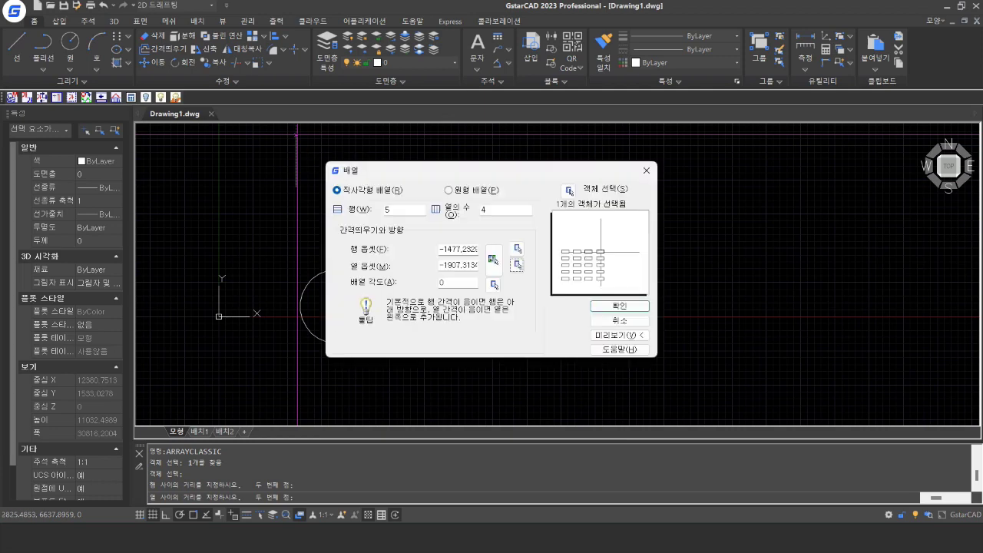
pyautogui.click(607, 306)
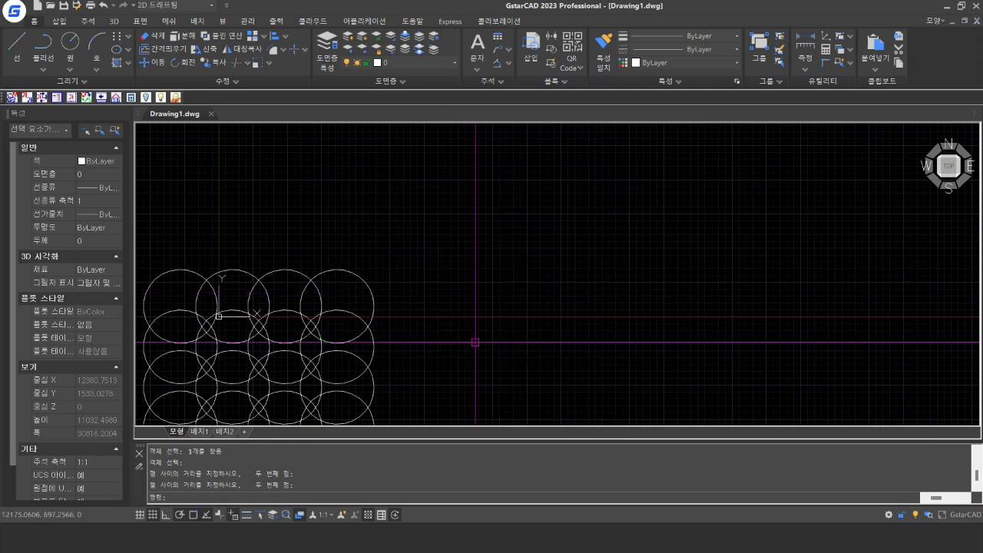
pyautogui.moveTo(476, 340); pyautogui.dragTo(610, 232, button='middle')
pyautogui.scroll(-2, 492, 311)
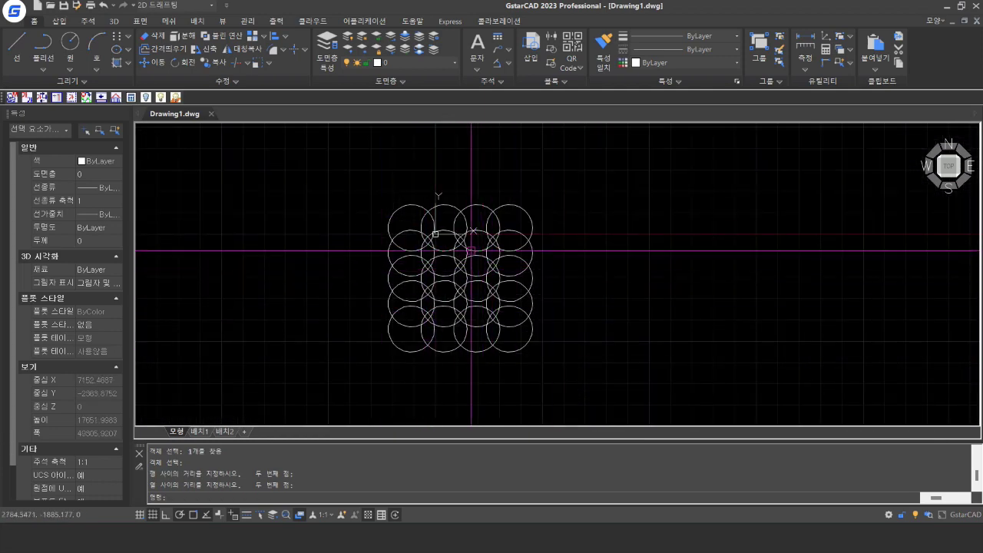
# - Start ARRAYCLASSIC and set the rectangular array's angle to 32 degrees by picking two points, starting at the top-right circle's centre
pyautogui.scroll(2, 521, 215)
pyautogui.click(525, 209)
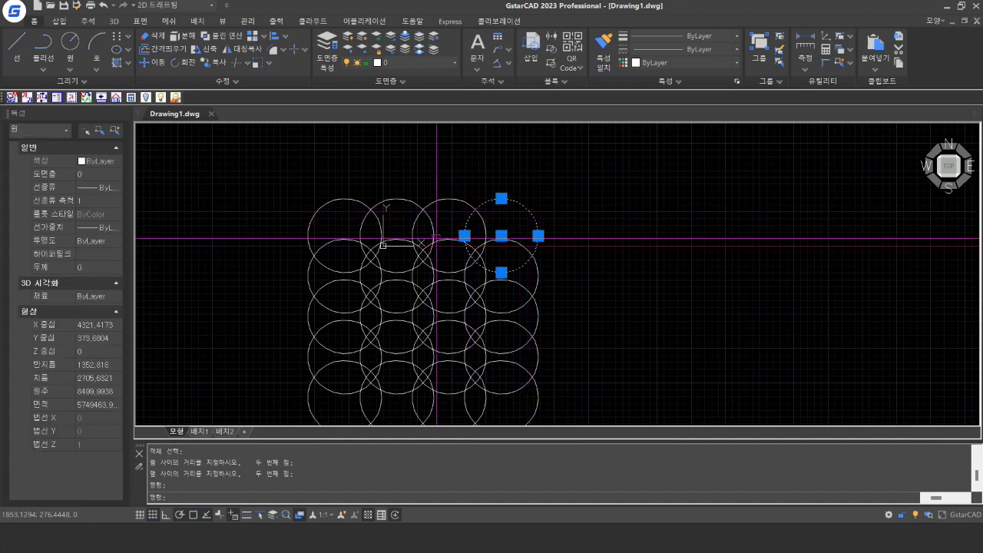
pyautogui.moveTo(436, 237); pyautogui.dragTo(471, 203, button='middle')
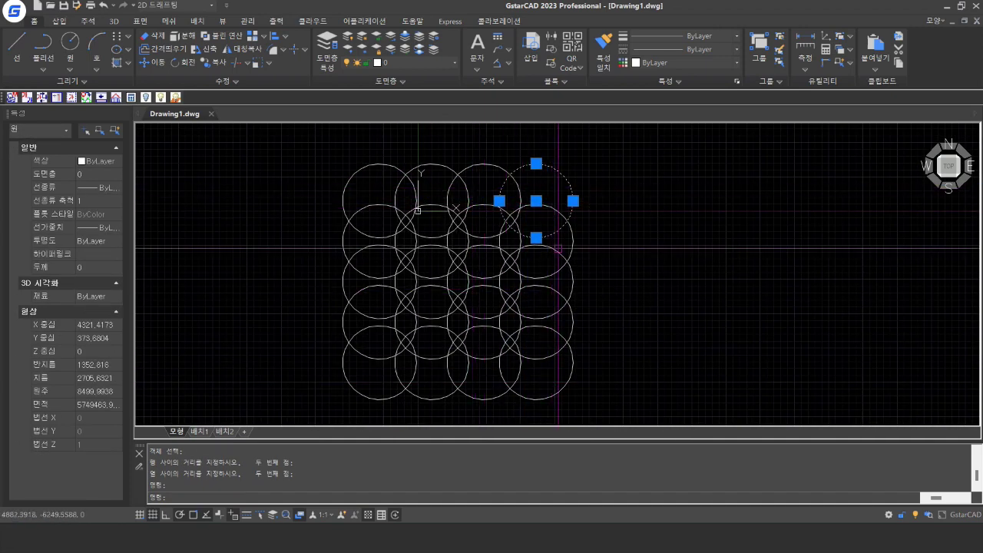
pyautogui.press('Escape')
pyautogui.write('ar')
pyautogui.press('Return')
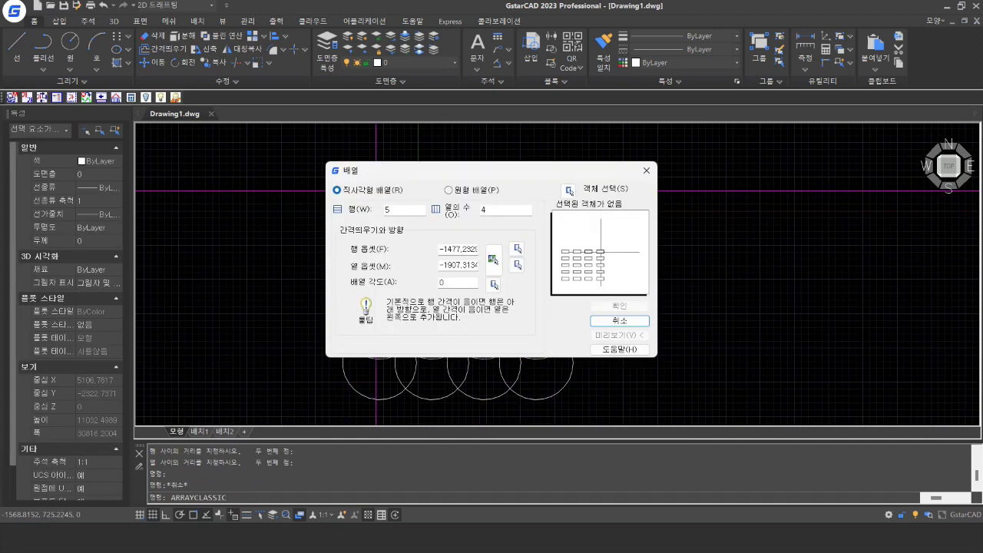
pyautogui.moveTo(483, 170); pyautogui.dragTo(764, 153)
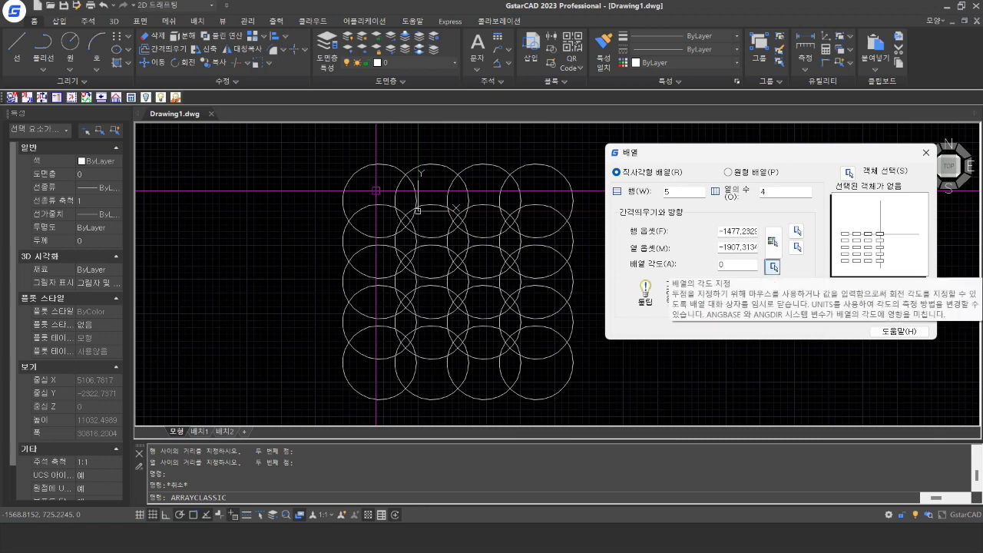
pyautogui.click(773, 265)
pyautogui.click(536, 201)
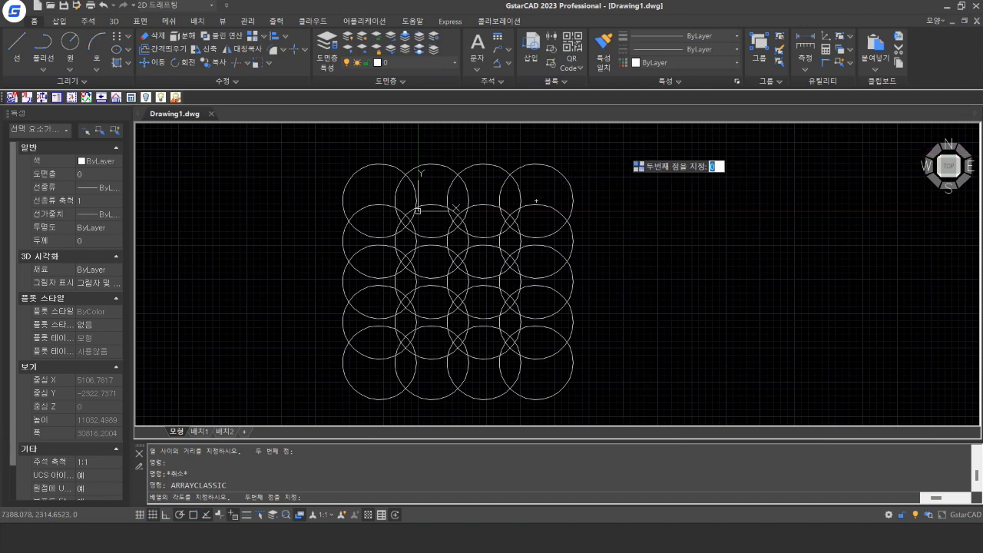
pyautogui.click(621, 148)
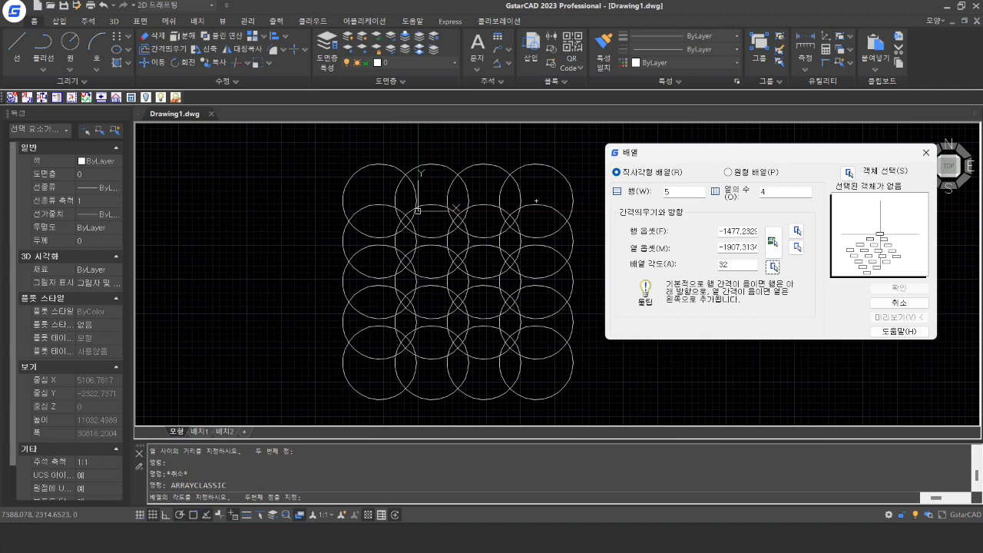
# - Inspect the angled array preview, switch to the polar array type, and close the dialog without creating an array
pyautogui.click(881, 234)
pyautogui.click(878, 233)
pyautogui.moveTo(885, 237); pyautogui.dragTo(845, 251)
pyautogui.click(728, 172)
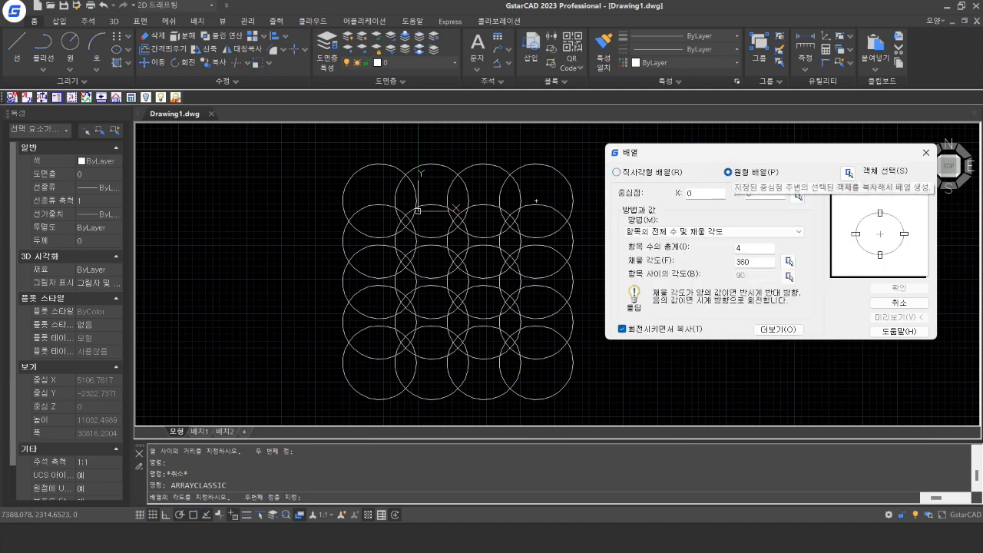
pyautogui.press('Escape')
# - Erase all the arrayed circles from the drawing
pyautogui.click(597, 413)
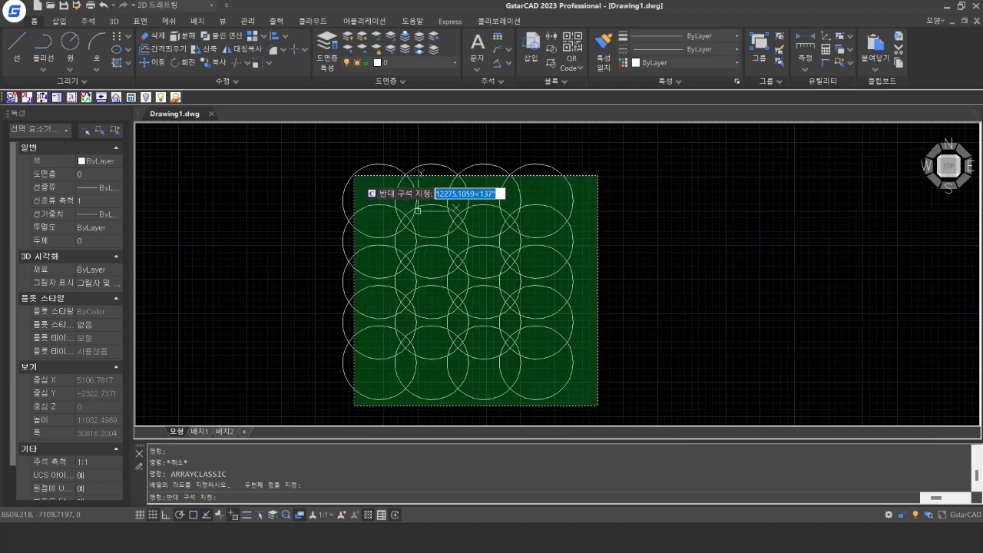
pyautogui.click(355, 176)
pyautogui.write('e')
pyautogui.press('Return')
# - Draw a circle freehand with a radius of about 1399, centred at about 2096, -808 near the drawing origin
pyautogui.write('c')
pyautogui.press('Return')
pyautogui.click(476, 233)
pyautogui.press('Return')
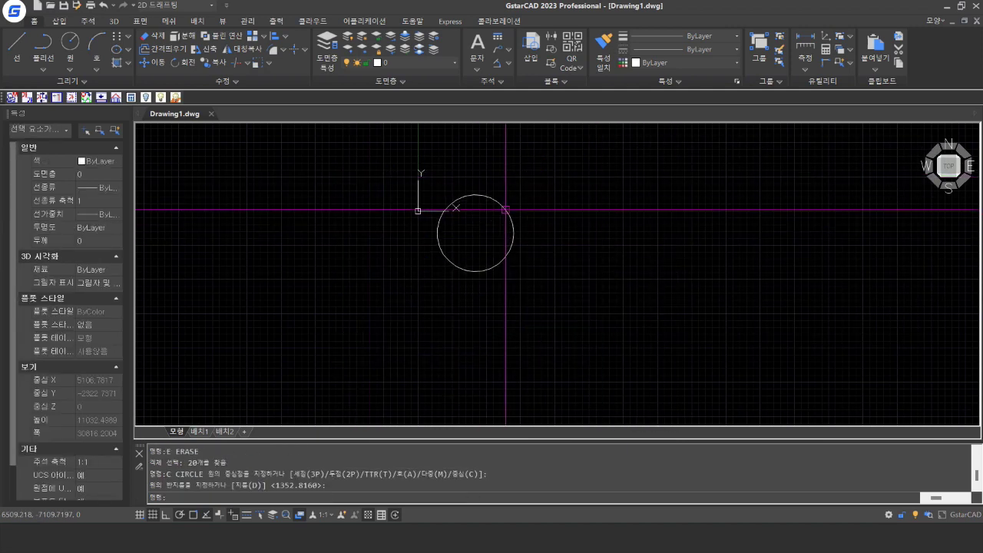
# - Set up a polar ARRAYCLASSIC array with the new circle as its object
pyautogui.write('arr')
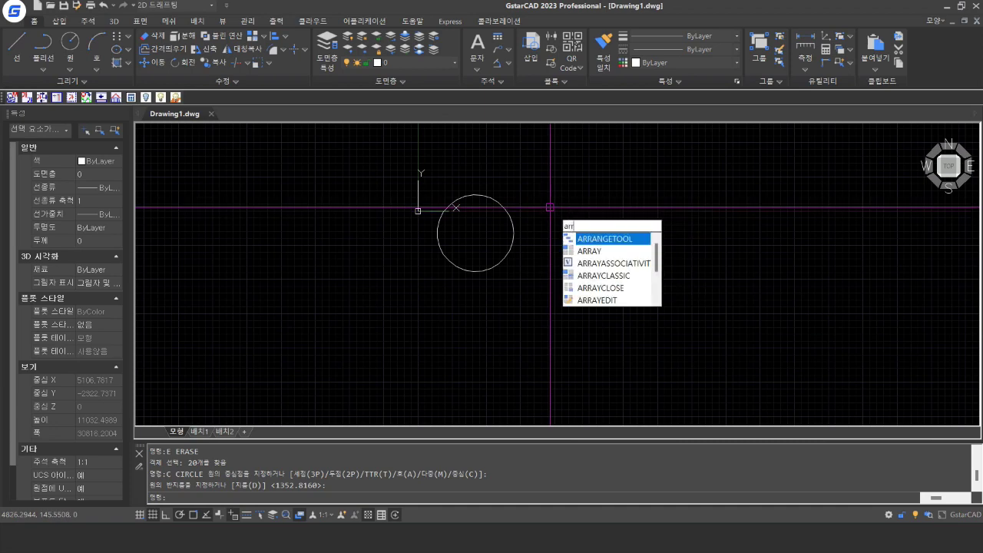
pyautogui.write('ay')
pyautogui.press('Return')
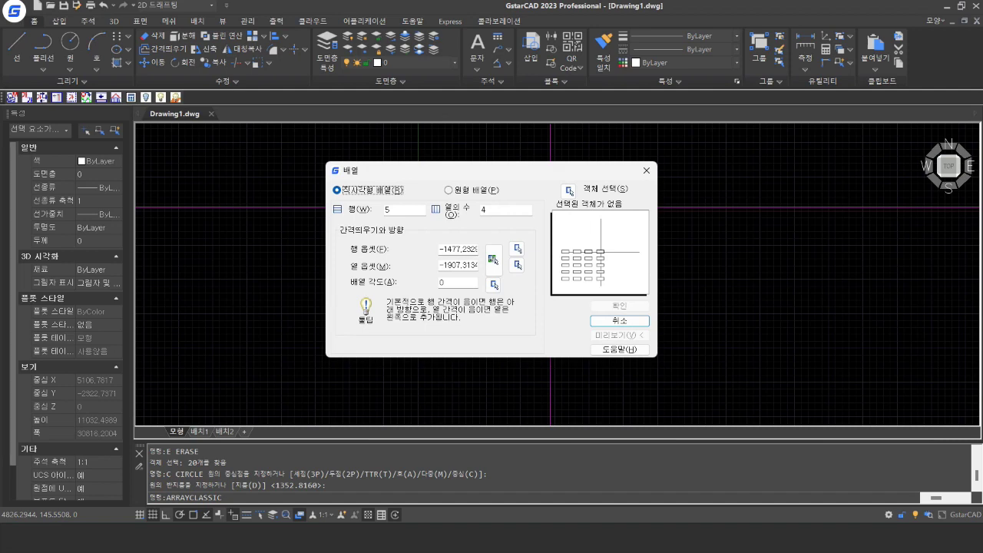
pyautogui.click(486, 192)
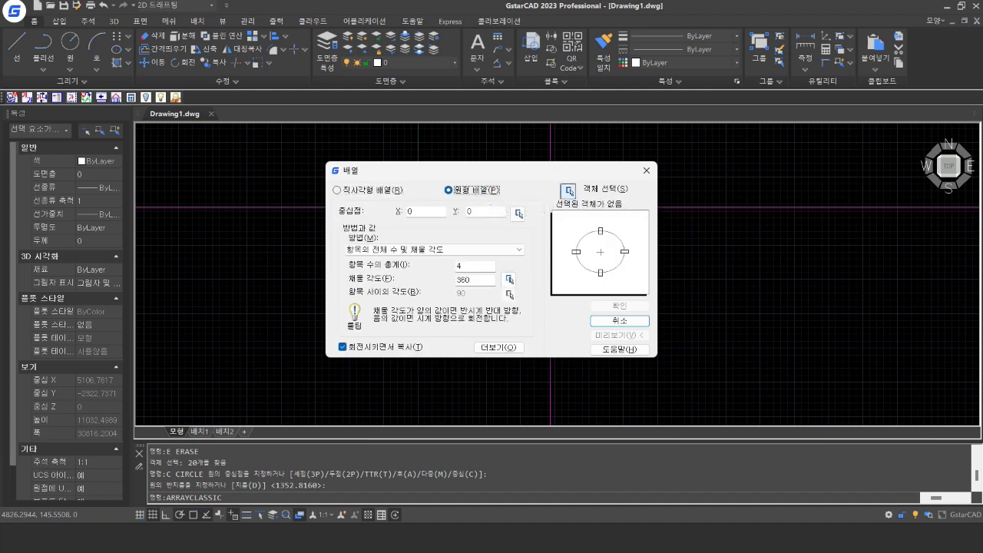
pyautogui.click(568, 190)
pyautogui.click(509, 214)
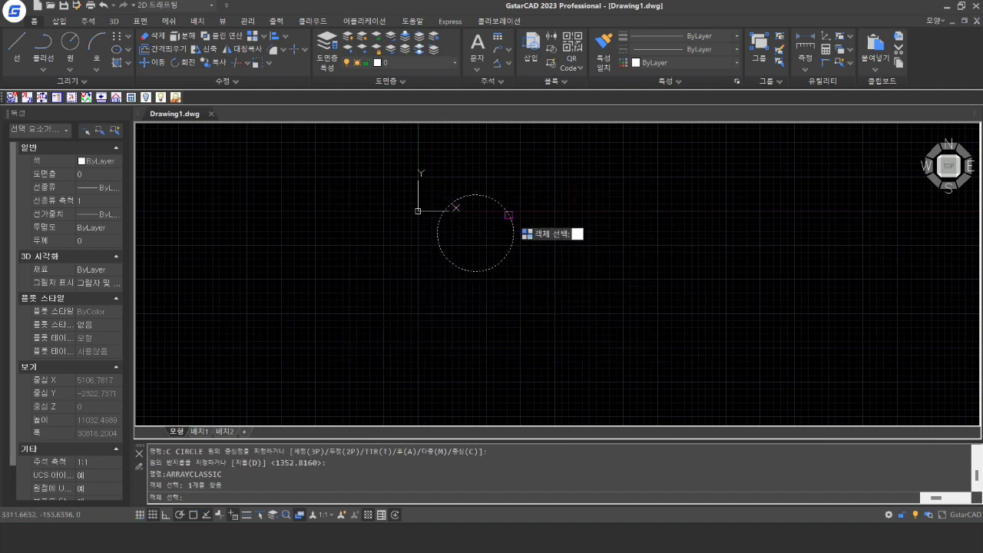
pyautogui.press('Return')
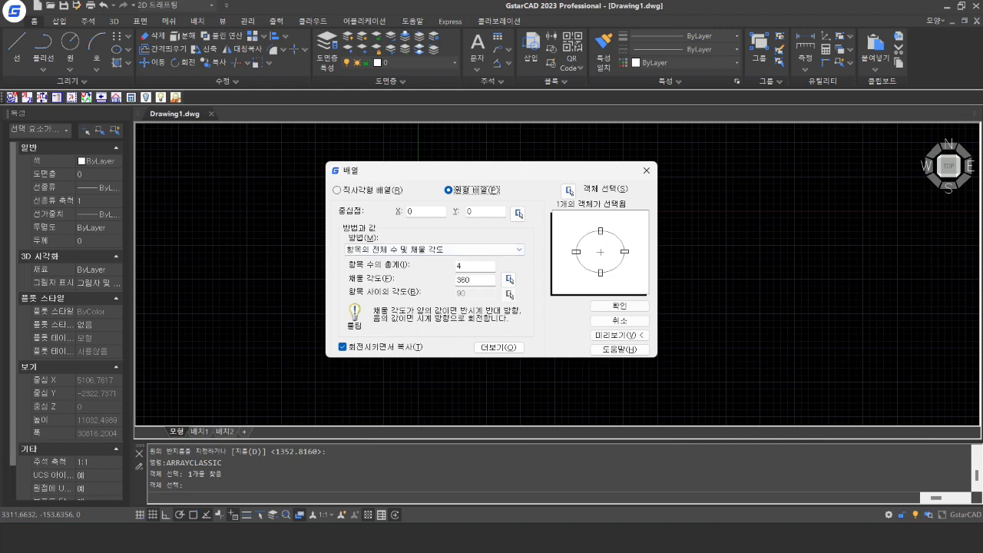
# - Create the polar array of 4 items over 360 degrees around a centre point picked at about 7126, -808
pyautogui.click(519, 213)
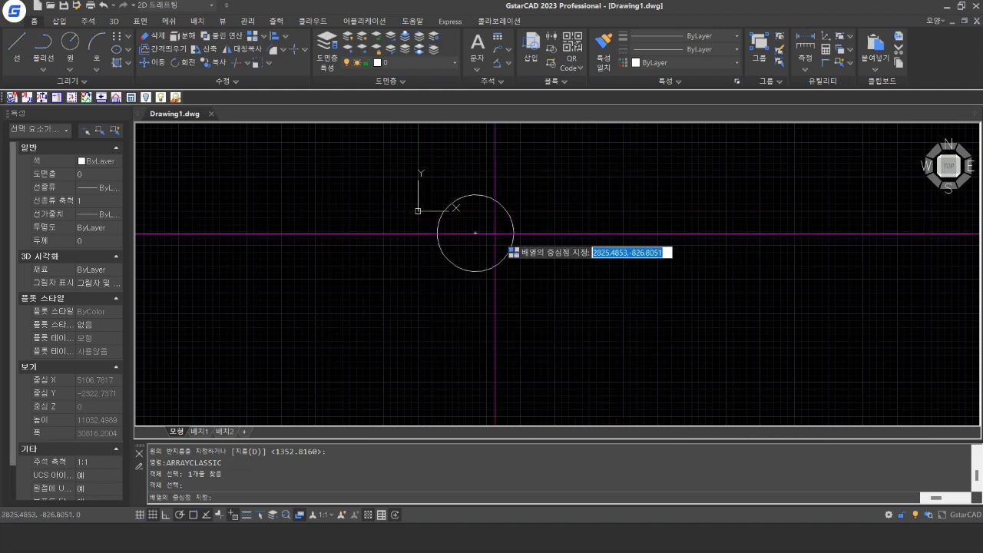
pyautogui.click(614, 233)
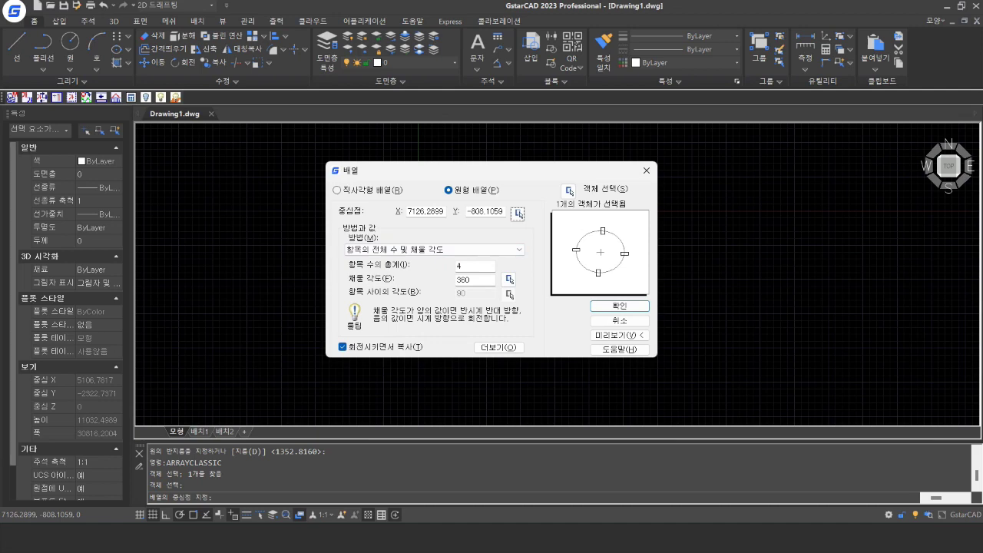
pyautogui.click(404, 248)
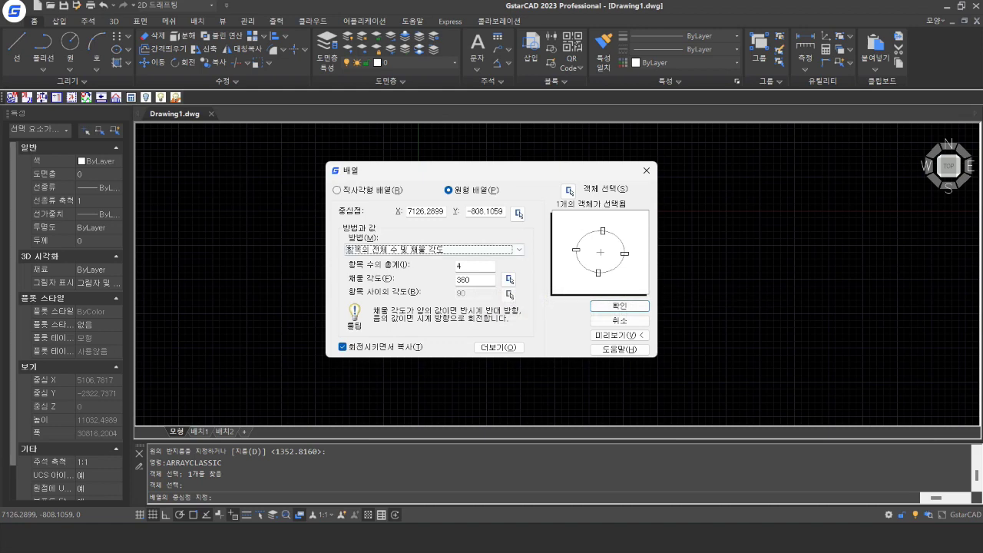
pyautogui.click(623, 305)
pyautogui.scroll(-1, 592, 263)
pyautogui.moveTo(591, 263); pyautogui.dragTo(466, 273, button='middle')
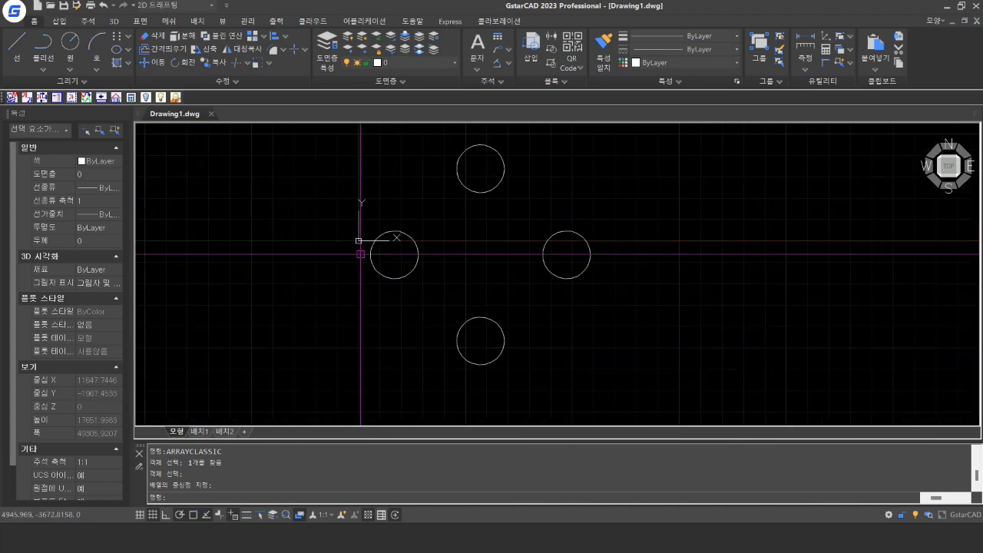
# - Examine the four arrayed circles by selecting them one after another, and clear the selection
pyautogui.click(415, 303)
pyautogui.click(333, 243)
pyautogui.click(533, 226)
pyautogui.click(465, 180)
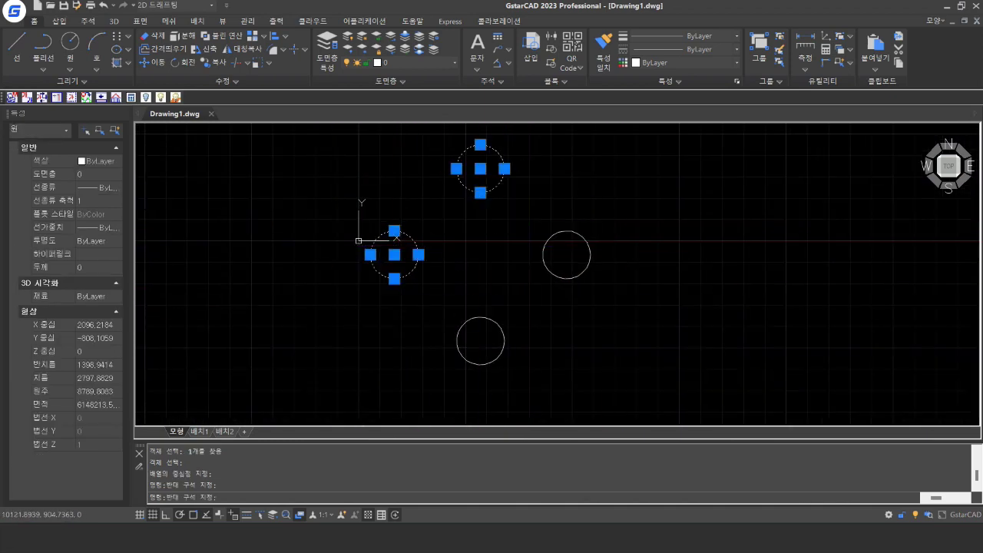
pyautogui.click(653, 303)
pyautogui.click(573, 257)
pyautogui.click(554, 373)
pyautogui.click(438, 317)
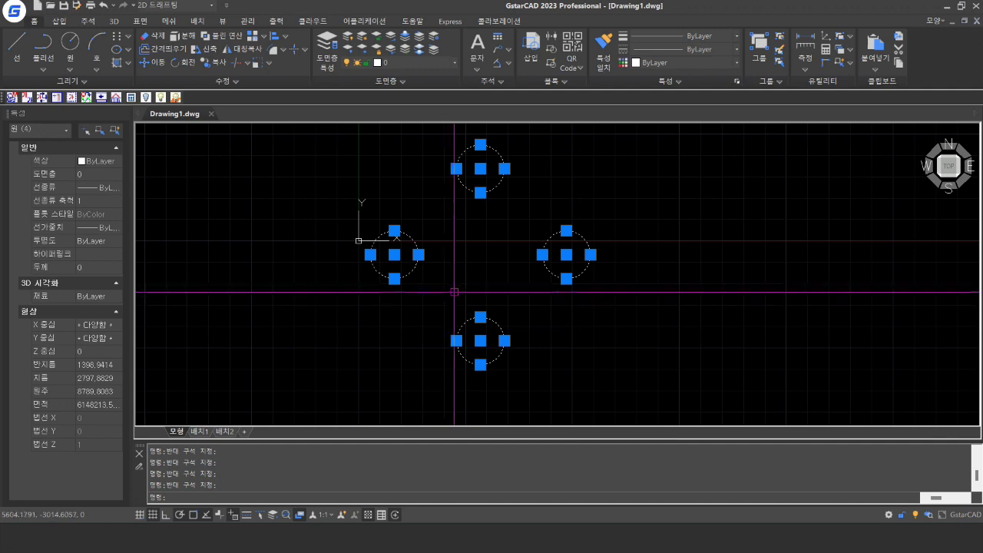
pyautogui.press('Escape')
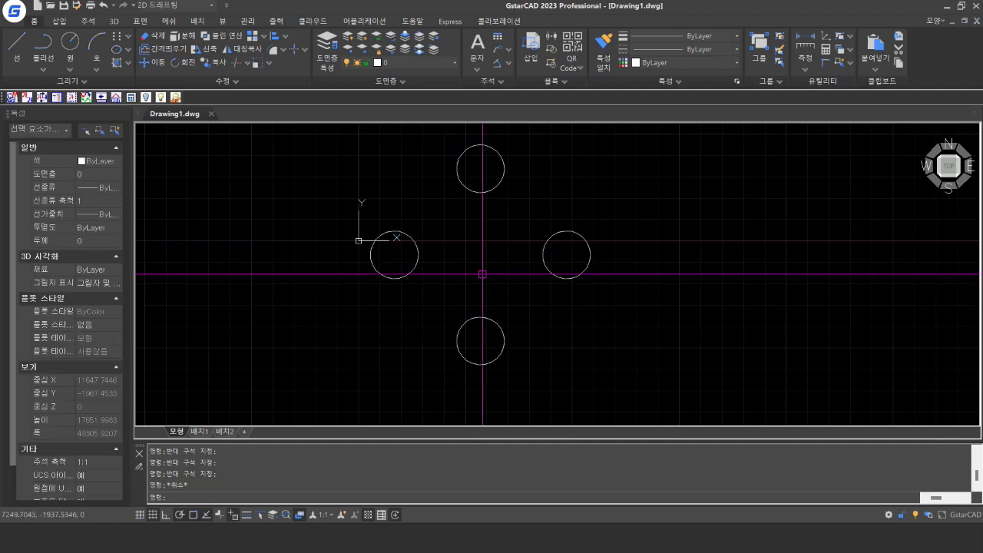
# - Set up another polar array with 5 items and a 270-degree fill angle, using the circle nearest the origin as its object
pyautogui.click(253, 36)
pyautogui.doubleClick(474, 281)
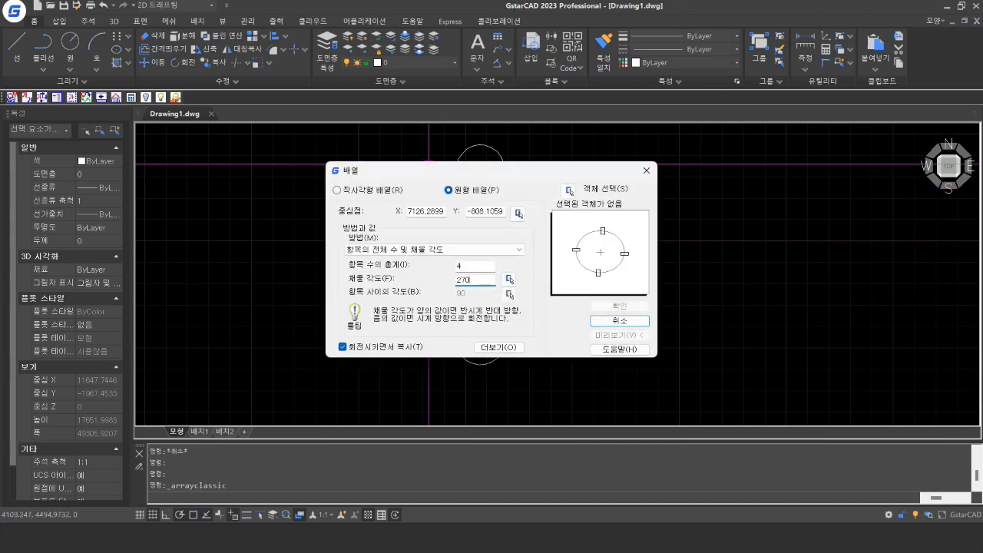
pyautogui.click(477, 266)
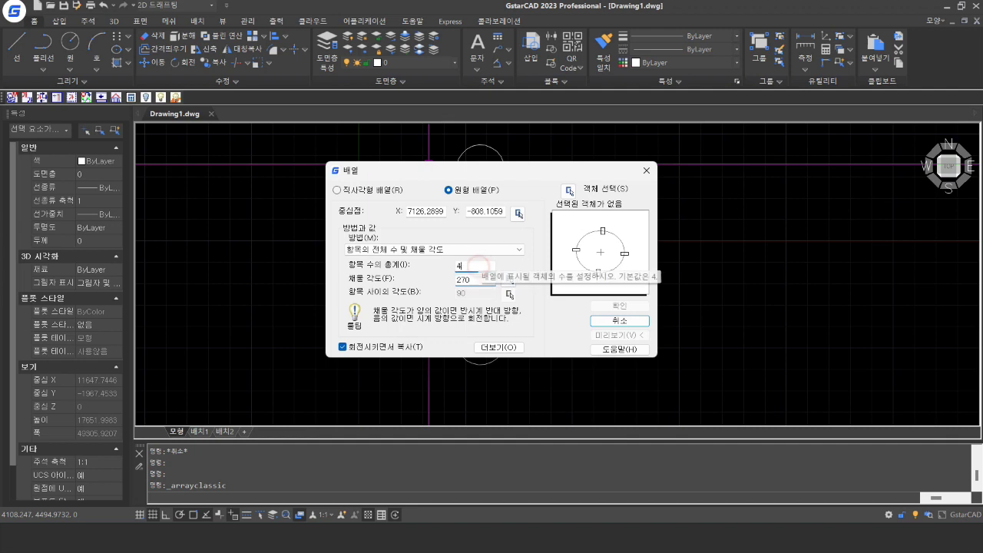
pyautogui.click(546, 289)
pyautogui.click(569, 191)
pyautogui.click(415, 250)
pyautogui.press('Return')
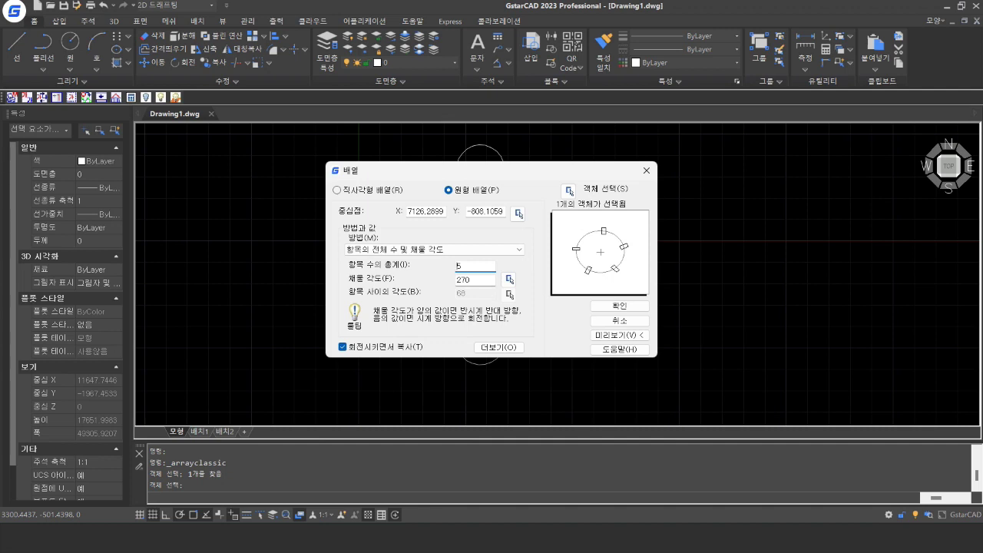
# - Set the array method to total number of items and angle between items, and reselect the uppermost circle as the object
pyautogui.click(518, 250)
pyautogui.click(491, 267)
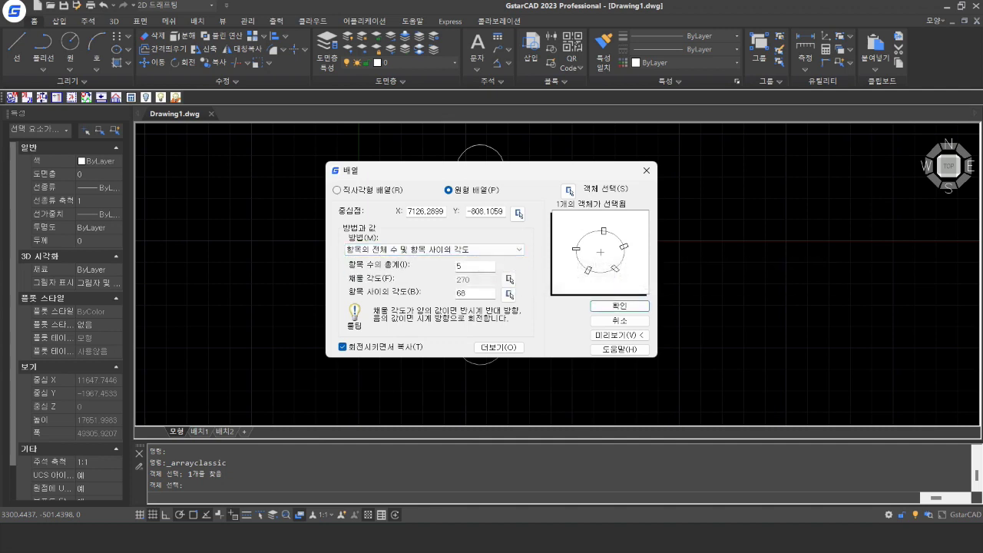
pyautogui.click(568, 190)
pyautogui.click(494, 185)
pyautogui.press('Return')
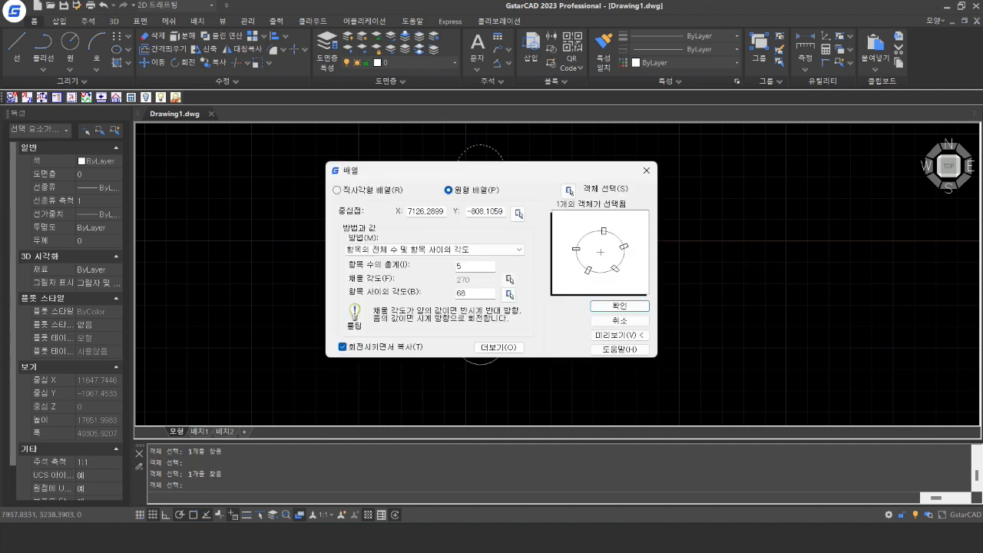
# - Set the array method to fill angle and angle between items, and reselect the circle farthest from the origin along X as the object
pyautogui.click(460, 249)
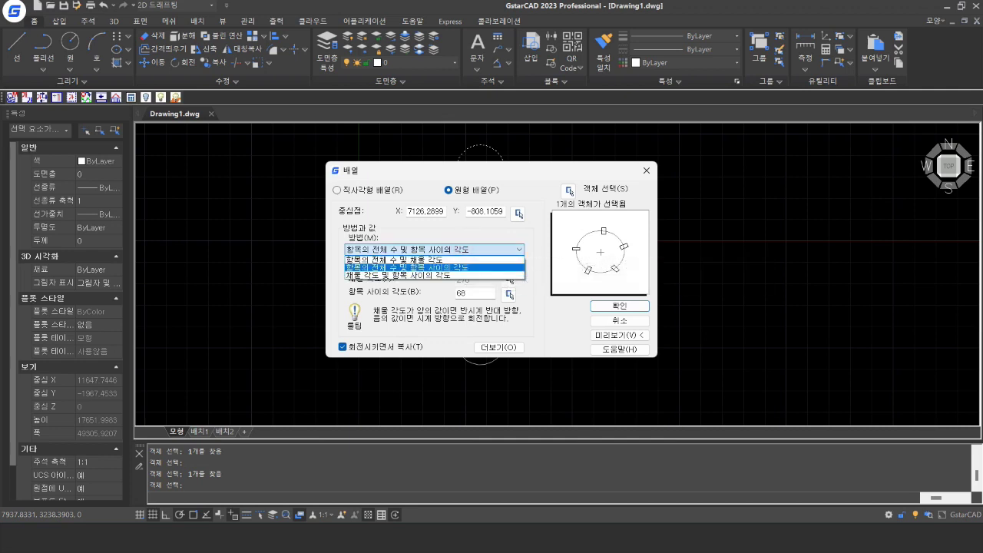
pyautogui.click(450, 275)
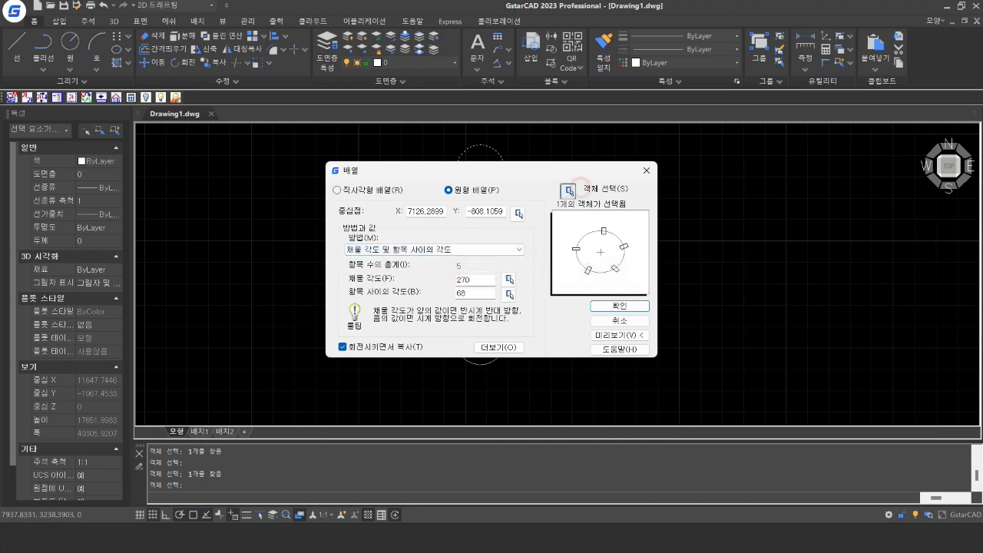
pyautogui.click(571, 189)
pyautogui.click(555, 230)
pyautogui.press('Return')
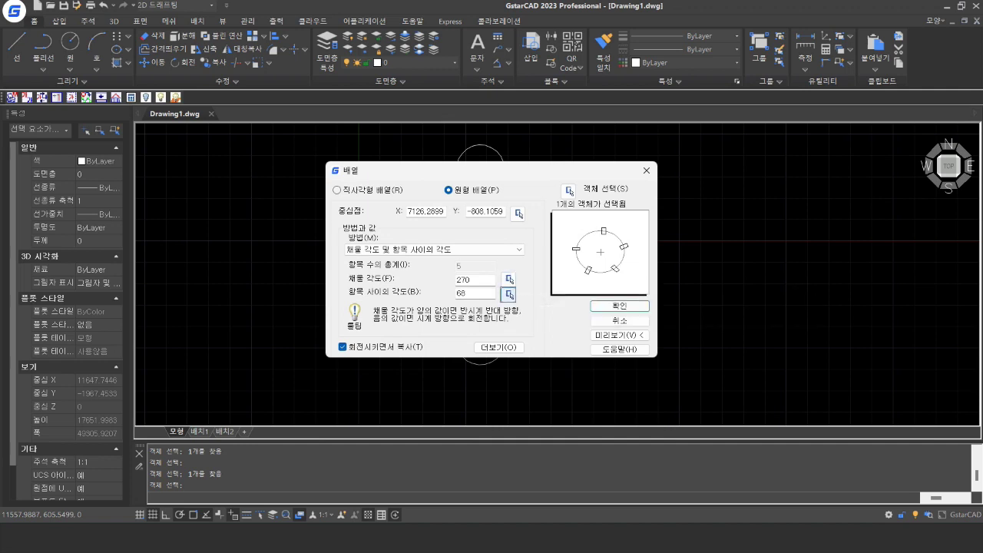
# - Try angles between items of 360 degrees, 39 degrees and the direction of the uppermost circle's centre, specifying each in the drawing
pyautogui.click(509, 294)
pyautogui.press('Return')
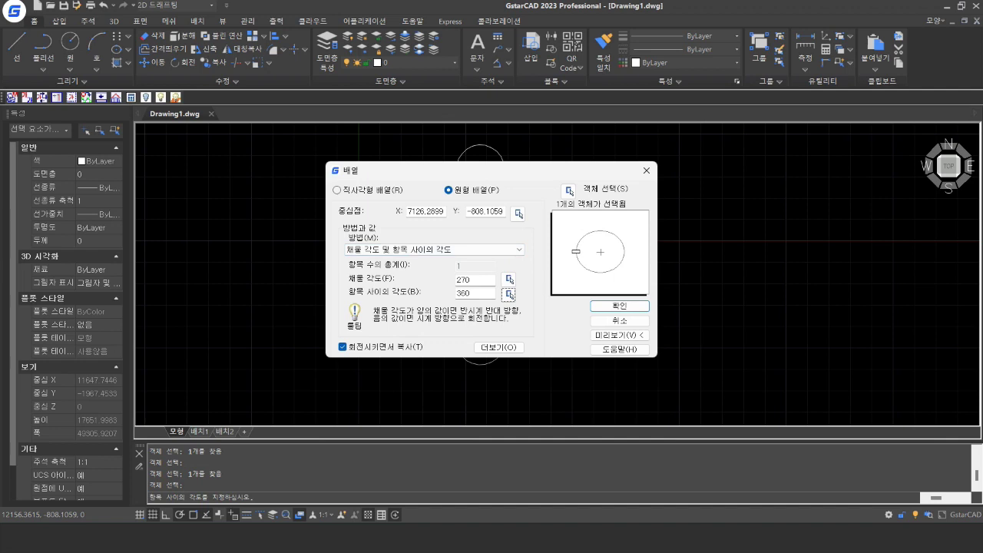
pyautogui.click(509, 294)
pyautogui.click(552, 196)
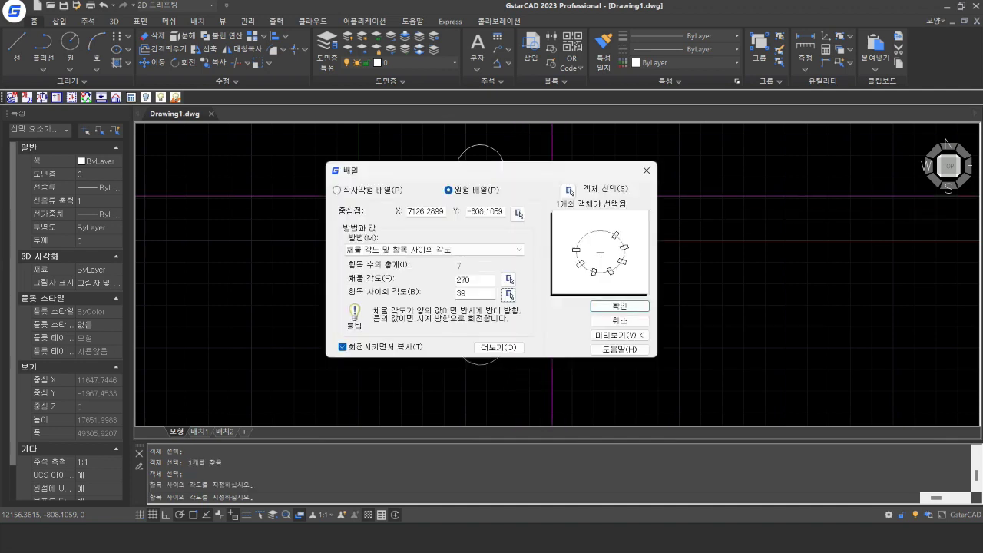
pyautogui.click(508, 294)
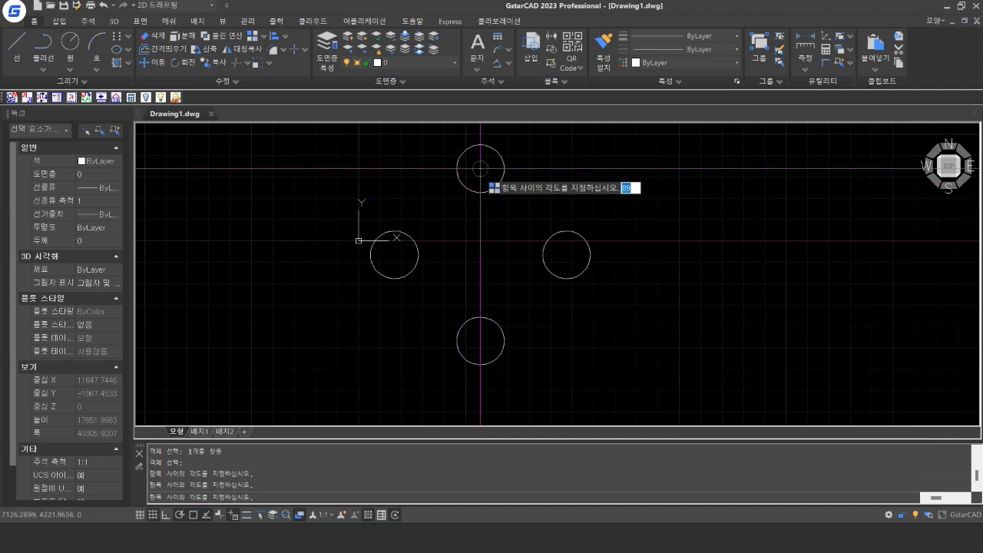
pyautogui.click(479, 167)
# - Specify a 180-degree angle between items at the circle nearest the origin, and switch the method to total number of items and angle between items
pyautogui.click(509, 294)
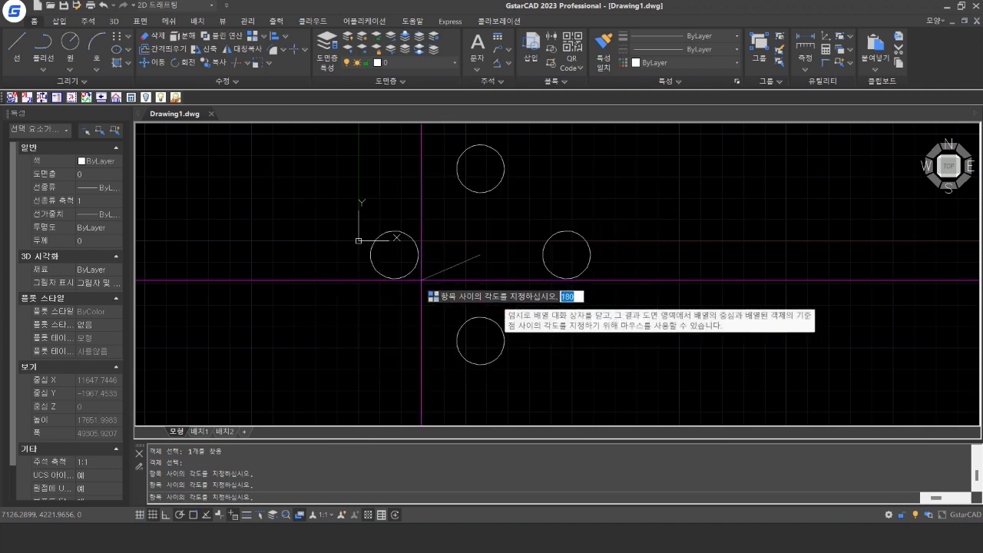
pyautogui.click(392, 266)
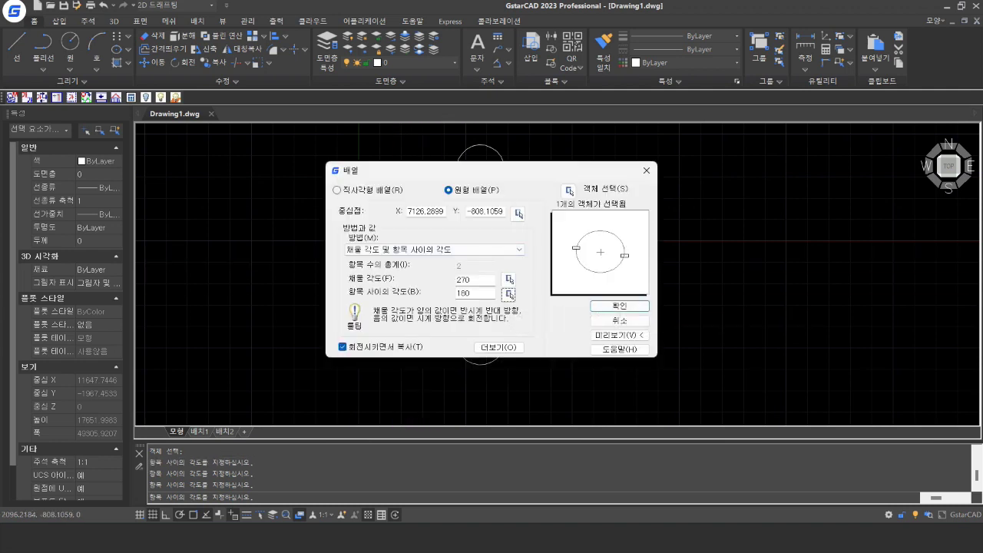
pyautogui.click(461, 249)
pyautogui.click(430, 269)
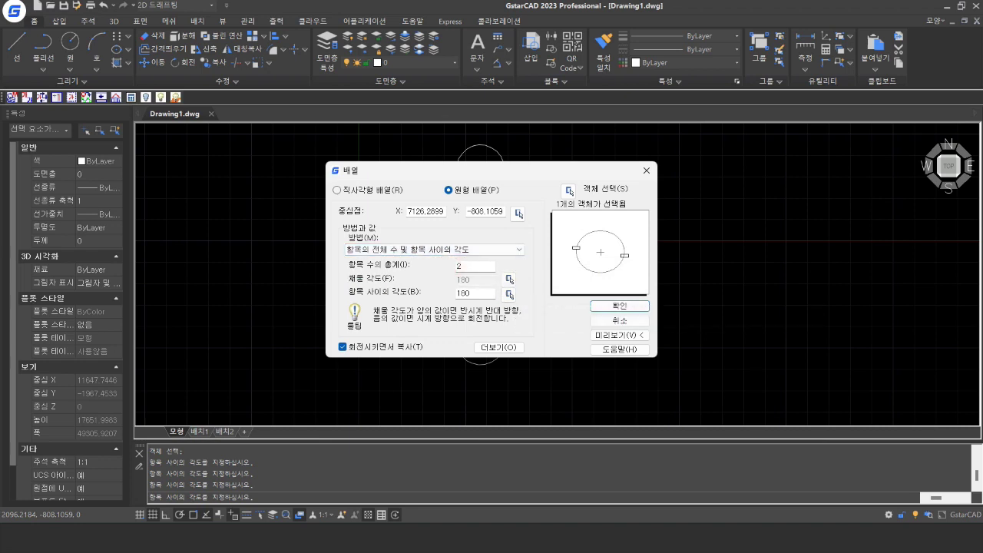
# - Keep the total-items and angle-between-items method and try angles picked in the drawing, including 317, 43 and 137 degrees
pyautogui.click(492, 249)
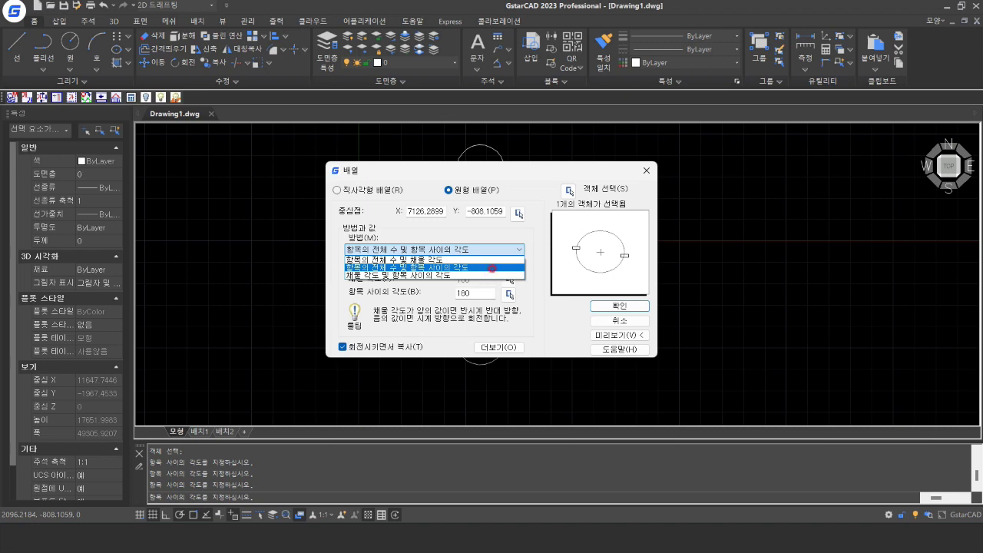
pyautogui.click(491, 268)
pyautogui.click(508, 294)
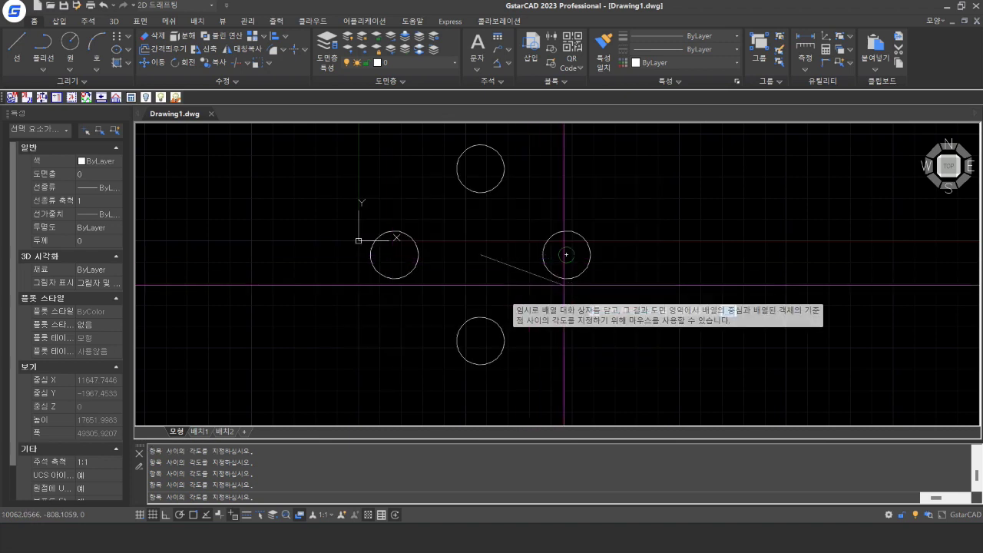
pyautogui.click(588, 355)
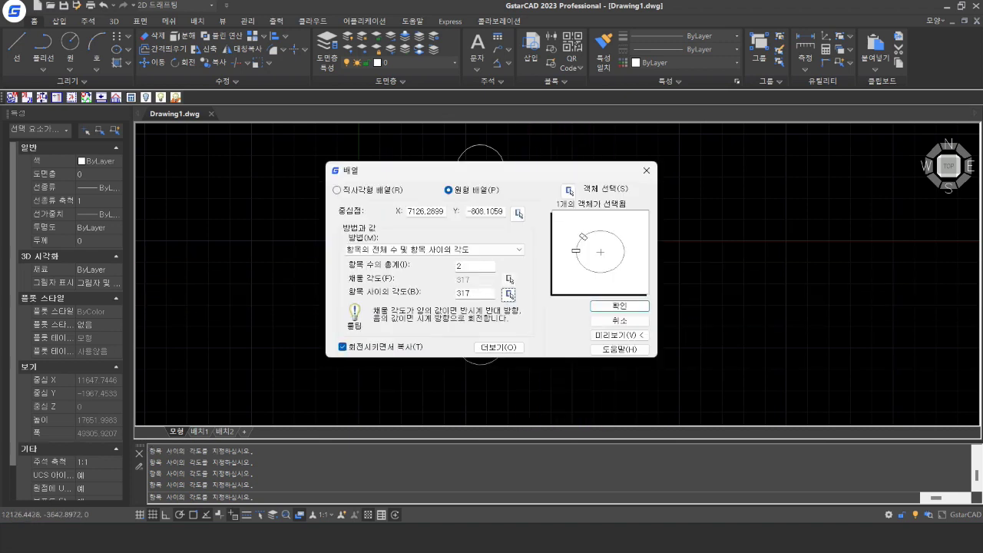
pyautogui.click(508, 294)
pyautogui.click(566, 247)
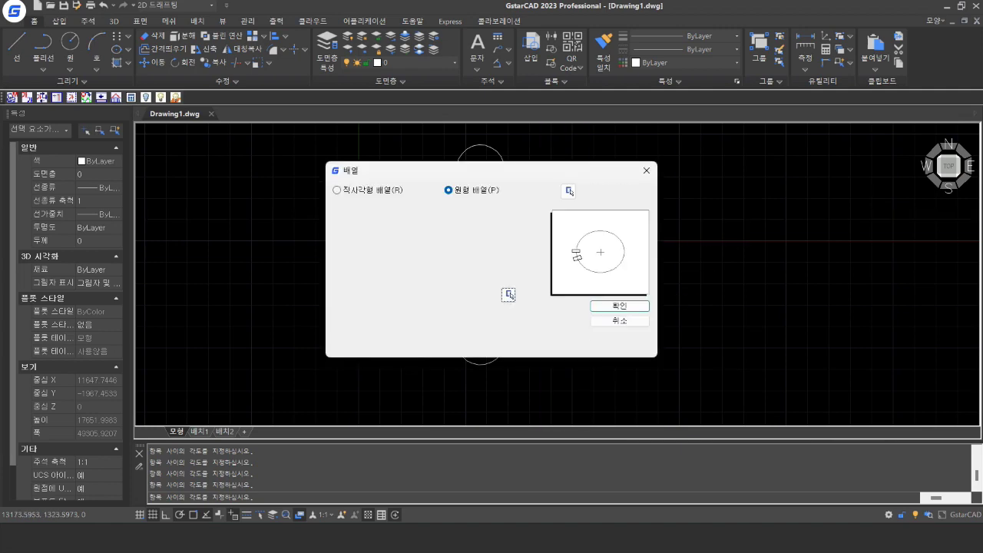
pyautogui.click(510, 295)
pyautogui.click(553, 187)
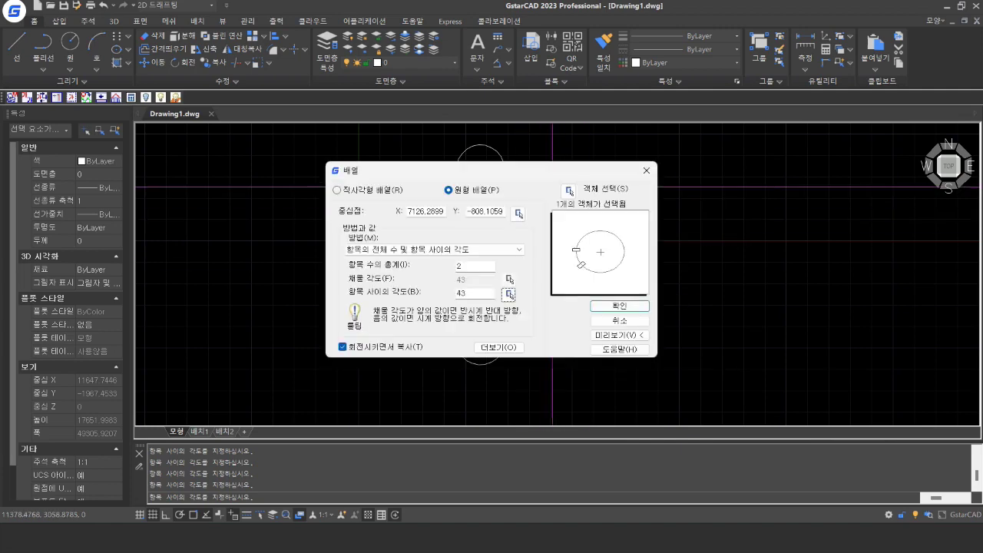
pyautogui.click(509, 295)
pyautogui.click(358, 178)
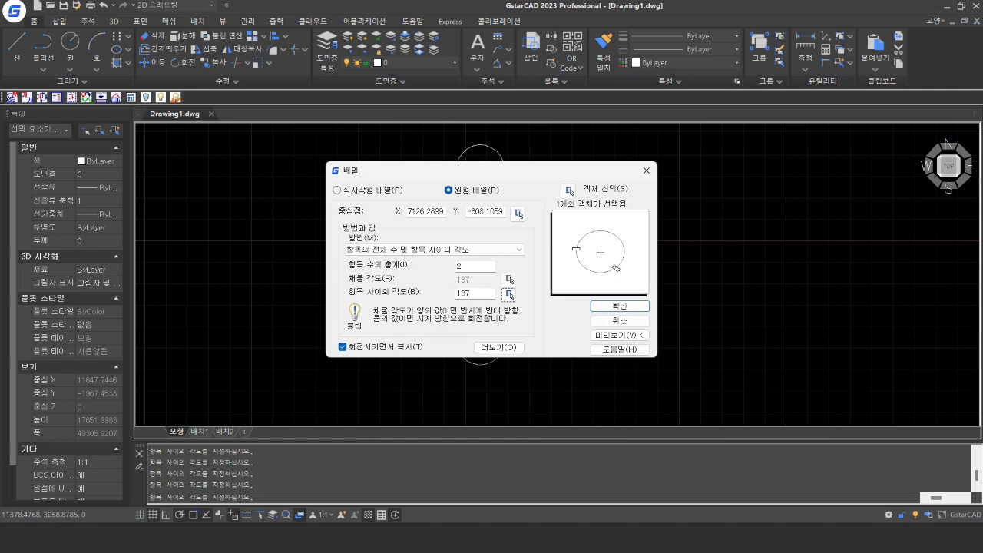
# - Set the total number of items to 5 and try angles between items at the circles nearest the origin, farthest along X and lowest
pyautogui.click(458, 267)
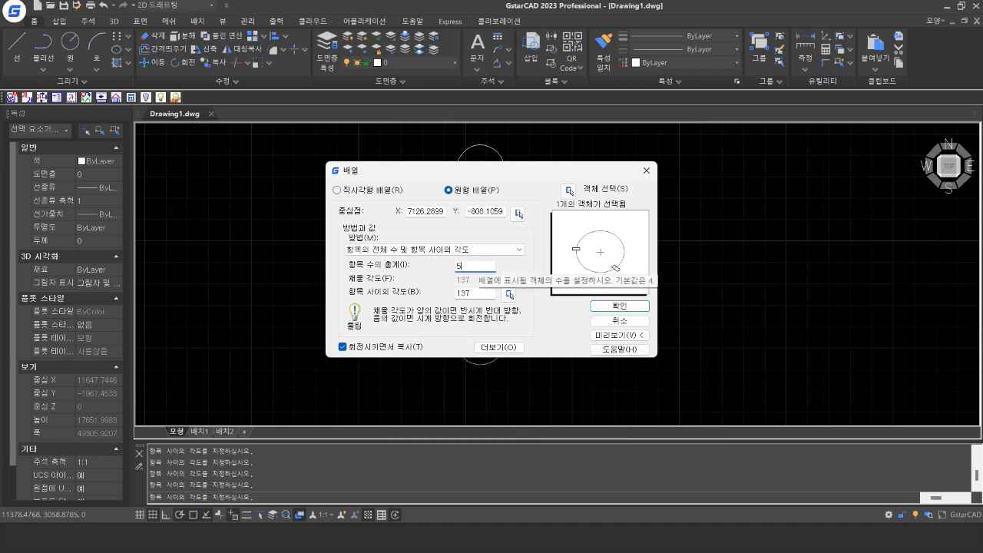
pyautogui.click(510, 294)
pyautogui.click(392, 254)
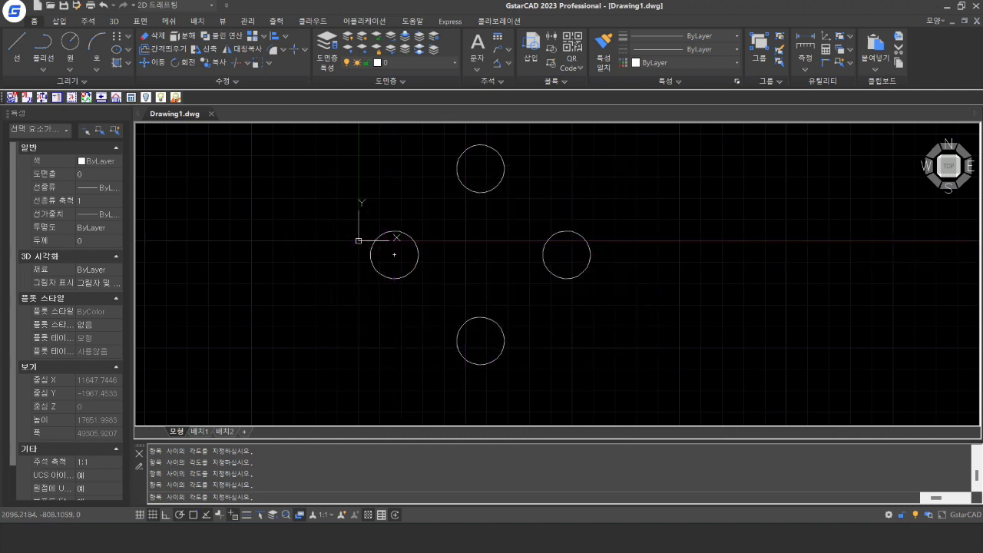
pyautogui.click(509, 295)
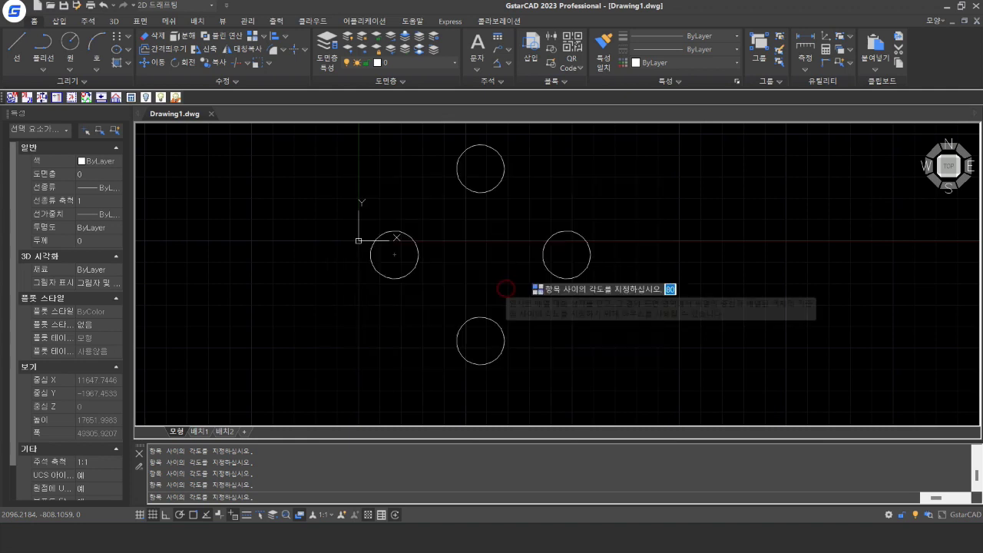
pyautogui.click(566, 253)
pyautogui.click(507, 293)
pyautogui.click(470, 331)
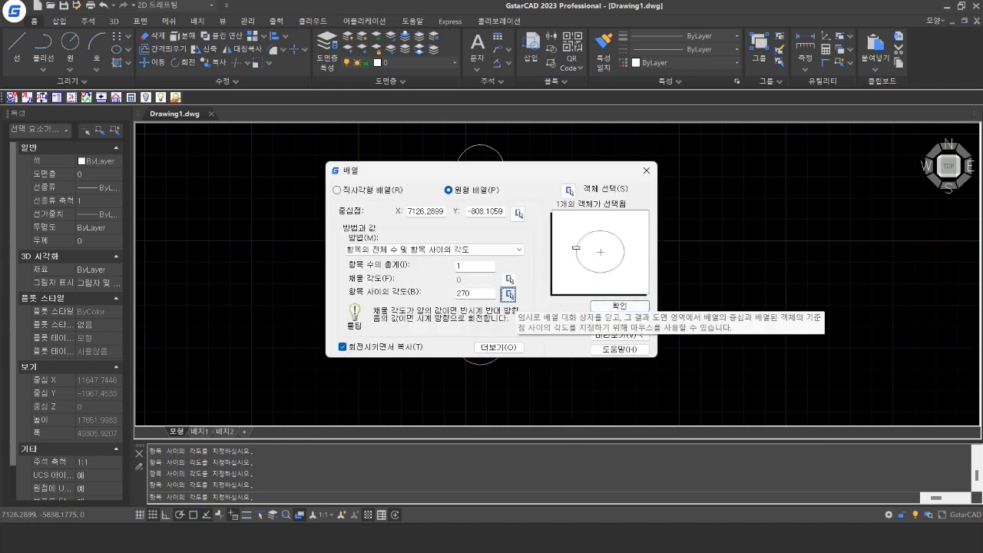
# - Specify 180 degrees between items in the drawing, set the total number of items to 5, and specify a 72-degree angle instead
pyautogui.click(507, 294)
pyautogui.click(401, 252)
pyautogui.doubleClick(488, 269)
pyautogui.write('5')
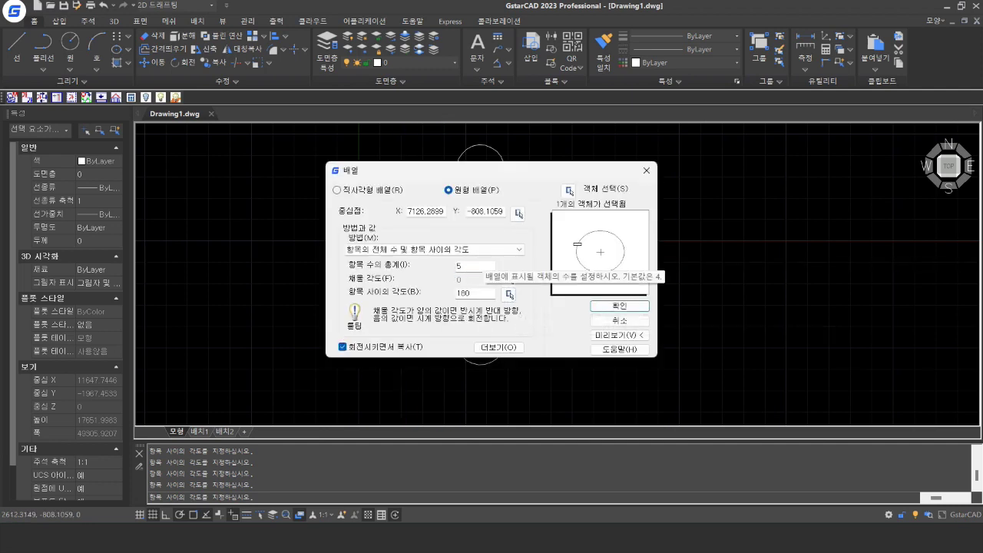
pyautogui.click(507, 293)
pyautogui.press('Return')
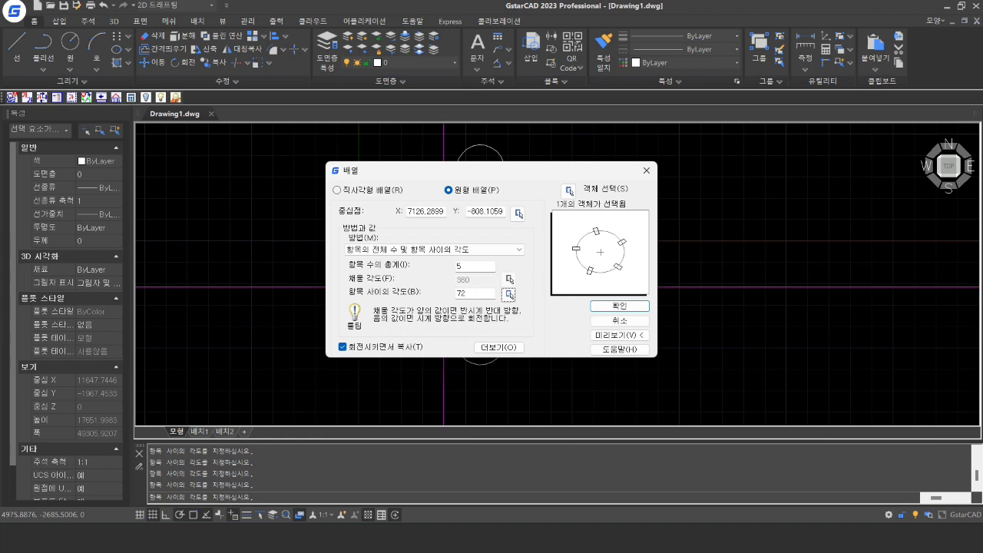
# - Switch the array method to fill angle and angle between items, with a 180-degree fill angle and 70 degrees between items
pyautogui.click(498, 248)
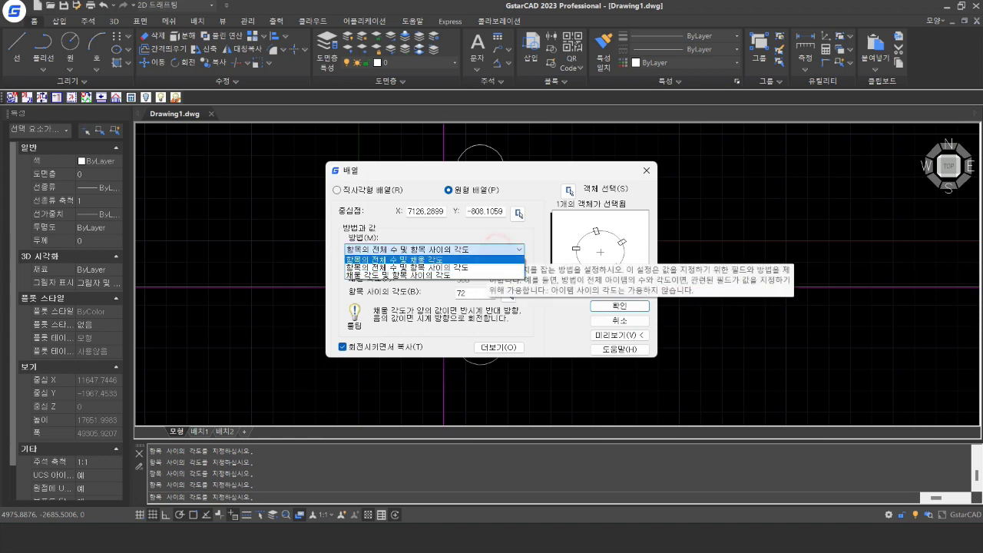
pyautogui.click(435, 275)
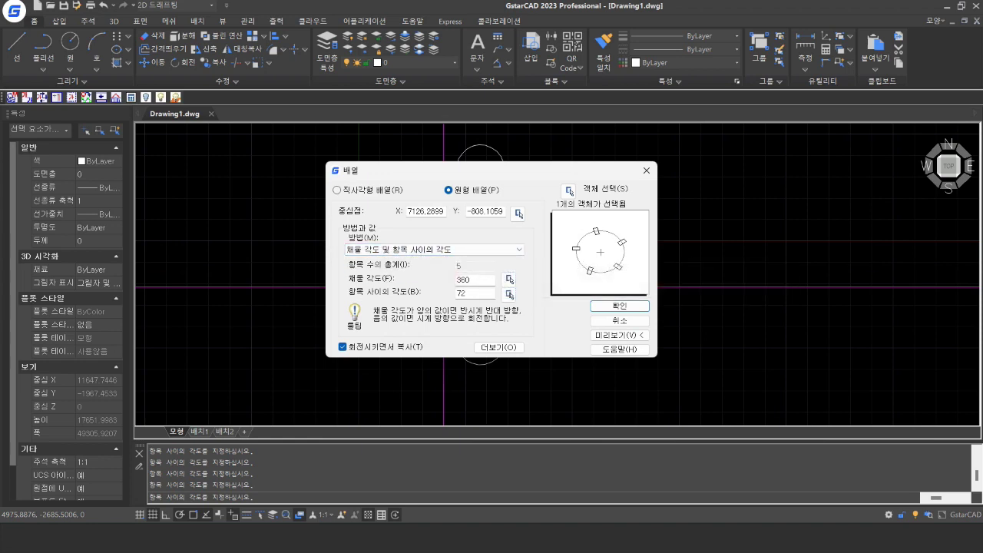
pyautogui.doubleClick(487, 279)
pyautogui.write('180')
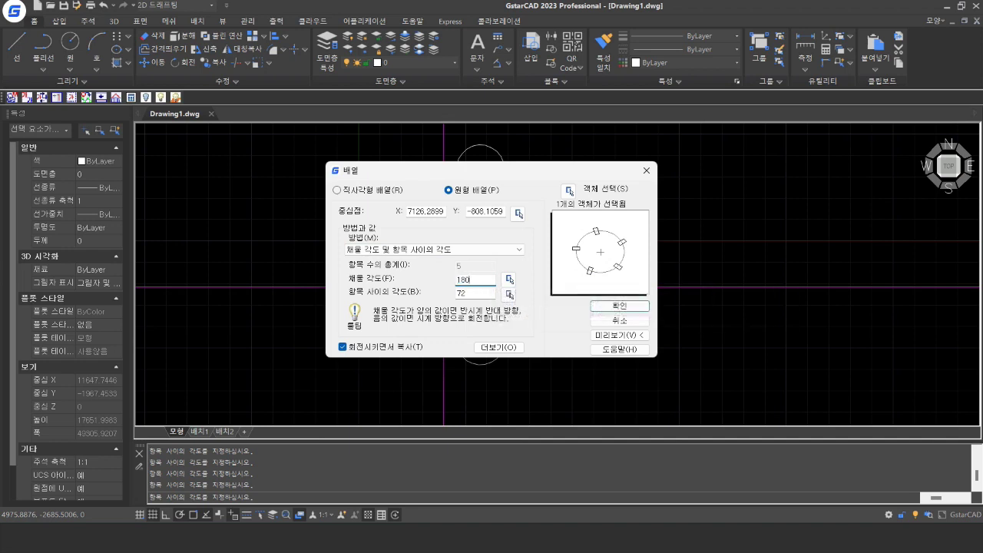
pyautogui.doubleClick(480, 294)
pyautogui.write('70')
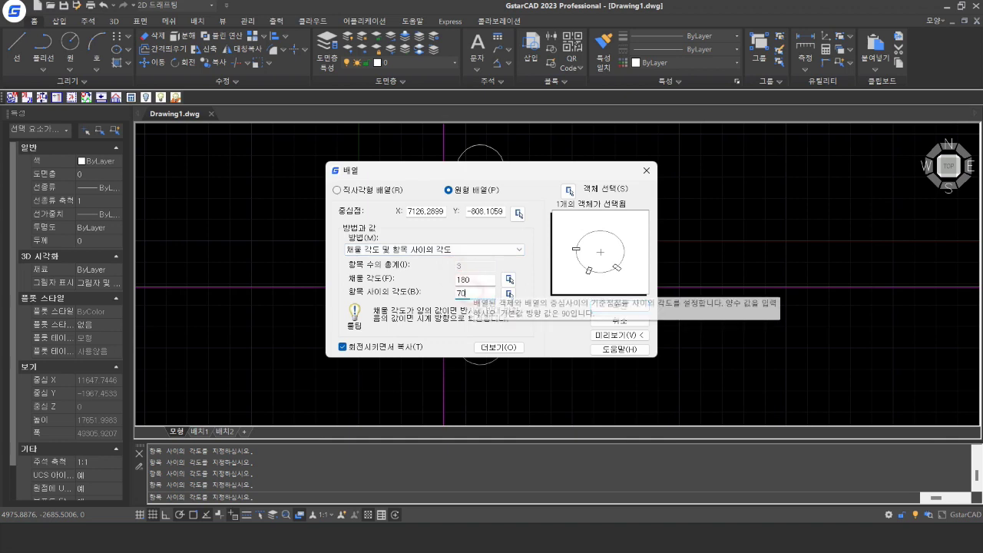
# - Set the fill angle to 360 degrees and try angles between items of 50 and 10 degrees
pyautogui.doubleClick(469, 279)
pyautogui.write('360')
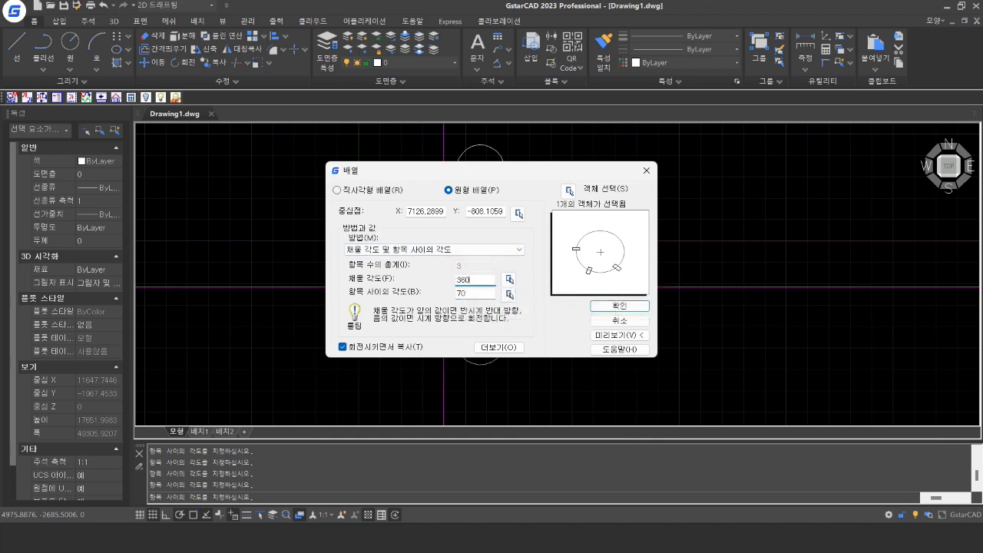
pyautogui.doubleClick(463, 293)
pyautogui.write('50')
pyautogui.click(476, 265)
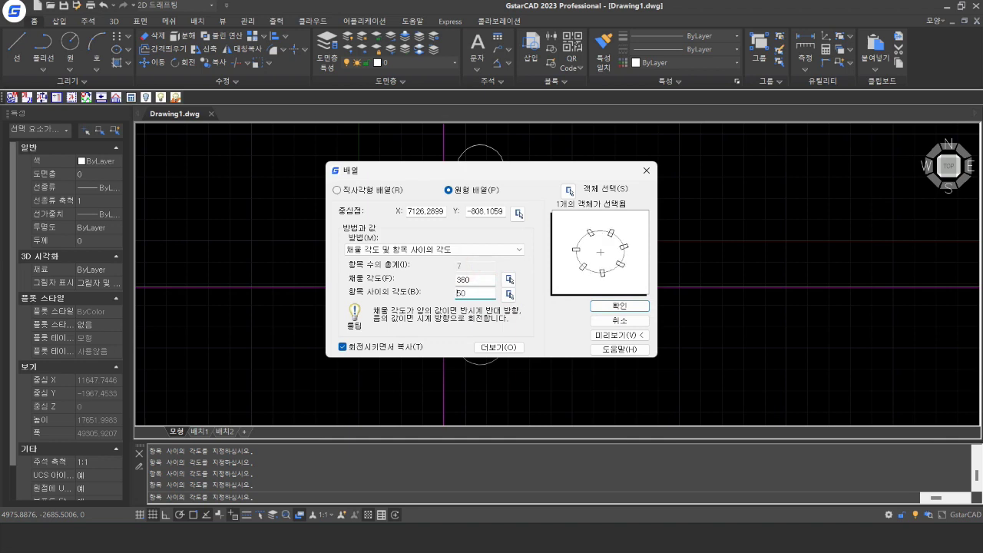
pyautogui.doubleClick(463, 294)
pyautogui.write('10')
pyautogui.click(512, 334)
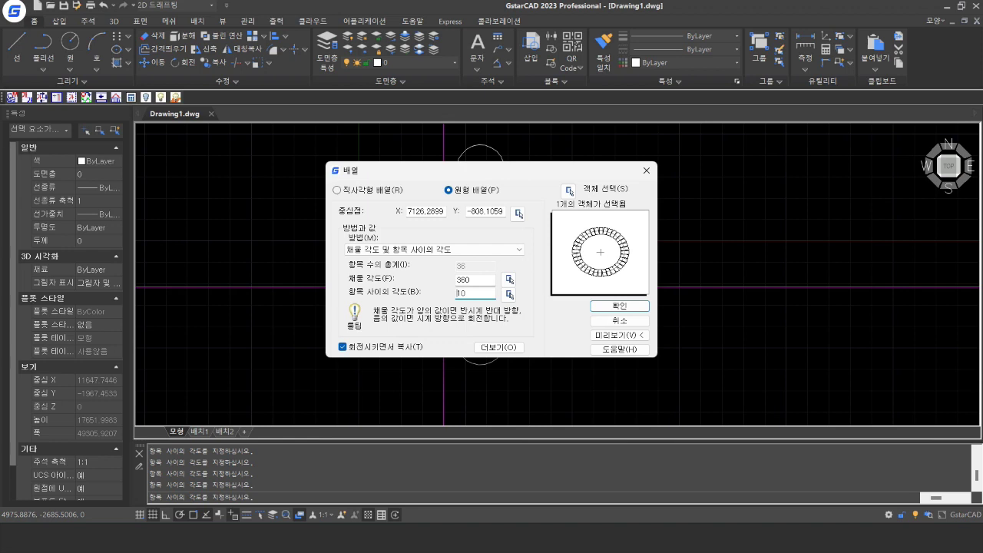
# - Switch the array method to total number of items and fill angle, with 5 items over a 180-degree fill angle
pyautogui.click(446, 249)
pyautogui.click(430, 258)
pyautogui.doubleClick(477, 264)
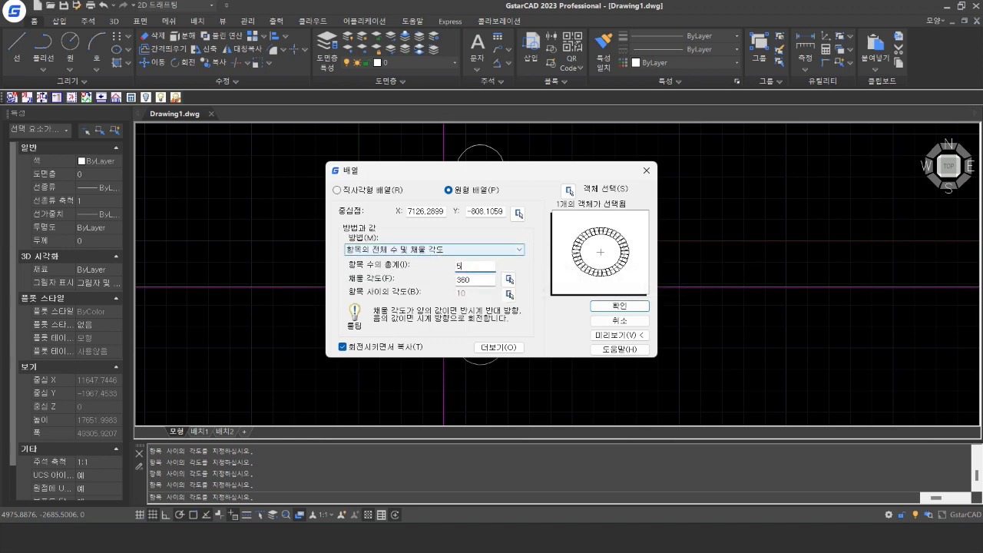
pyautogui.click(476, 280)
pyautogui.doubleClick(465, 280)
pyautogui.write('180')
pyautogui.click(425, 302)
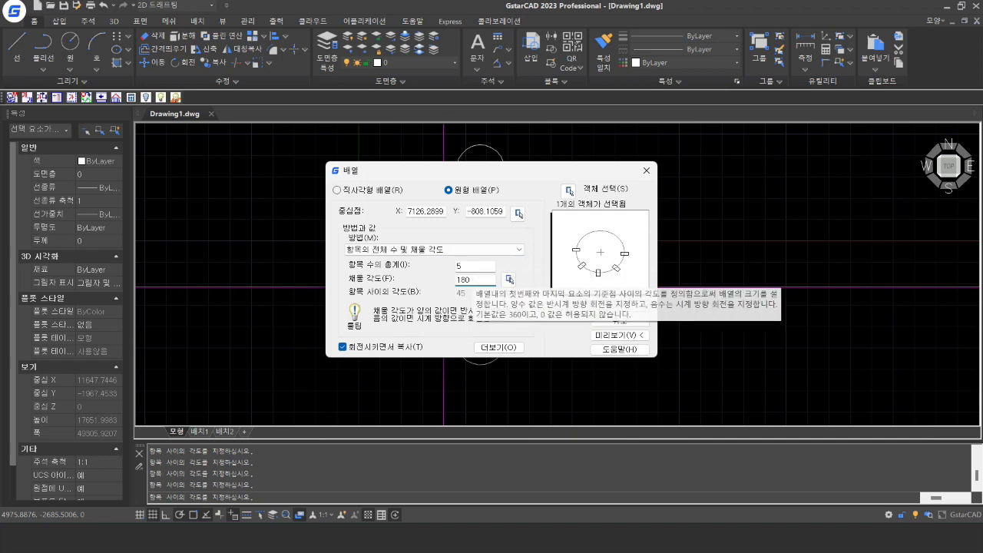
# - Reselect the lowest circle as the array object and create the polar array
pyautogui.click(569, 191)
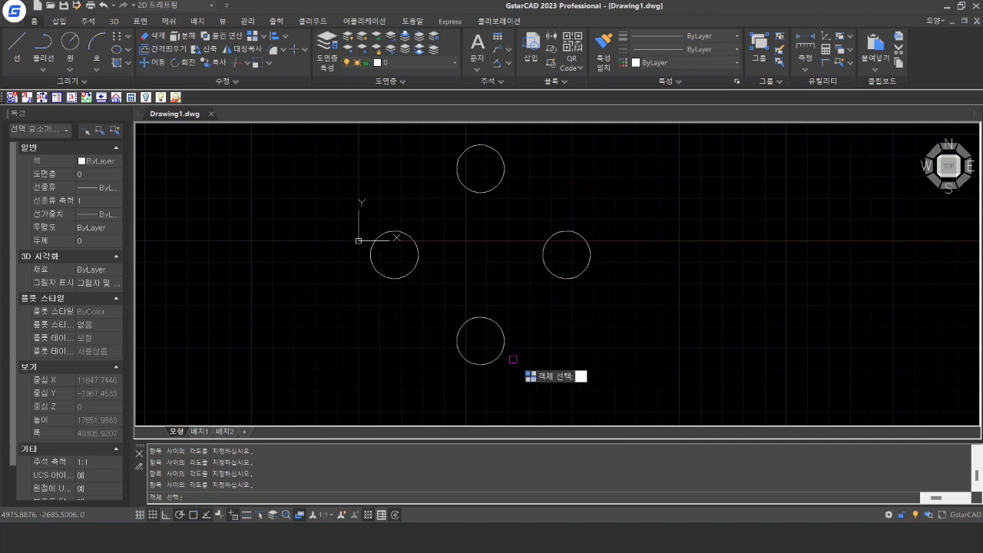
pyautogui.press('Return')
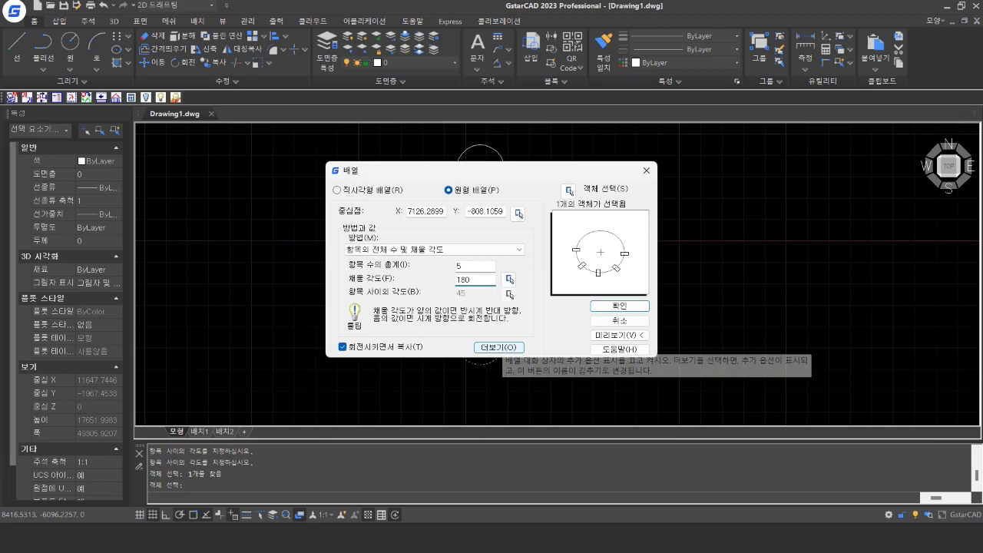
pyautogui.click(609, 307)
pyautogui.scroll(-3, 608, 303)
pyautogui.scroll(3, 599, 300)
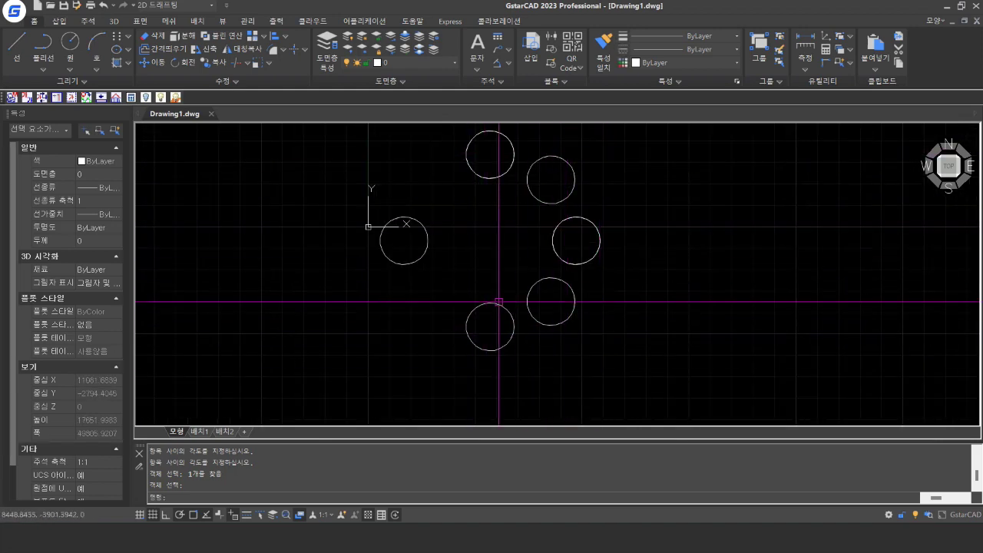
pyautogui.moveTo(538, 292); pyautogui.dragTo(547, 310, button='middle')
# - Select the arrayed circles with a crossing window to inspect them, and clear the selection
pyautogui.click(500, 347)
pyautogui.click(511, 317)
pyautogui.click(667, 360)
pyautogui.click(467, 141)
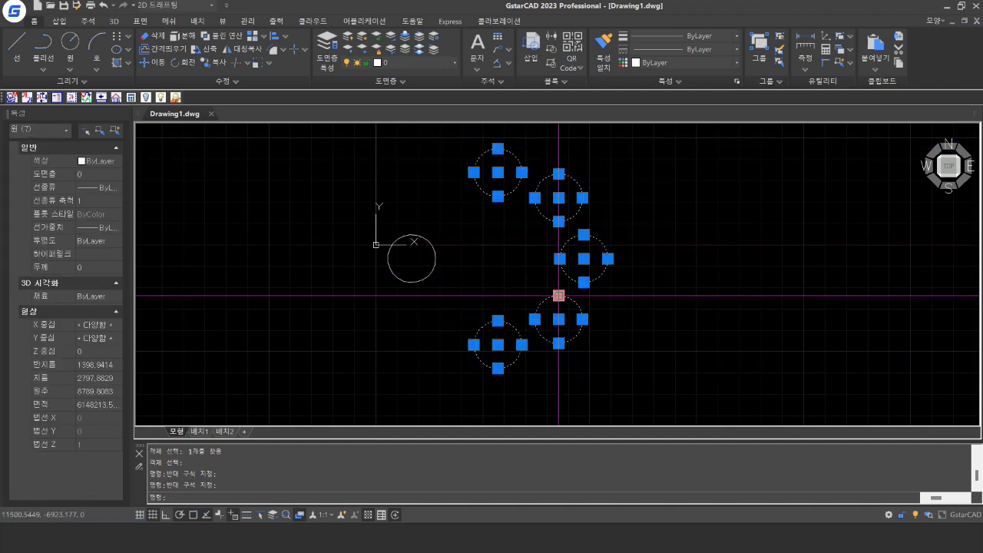
pyautogui.press('Escape')
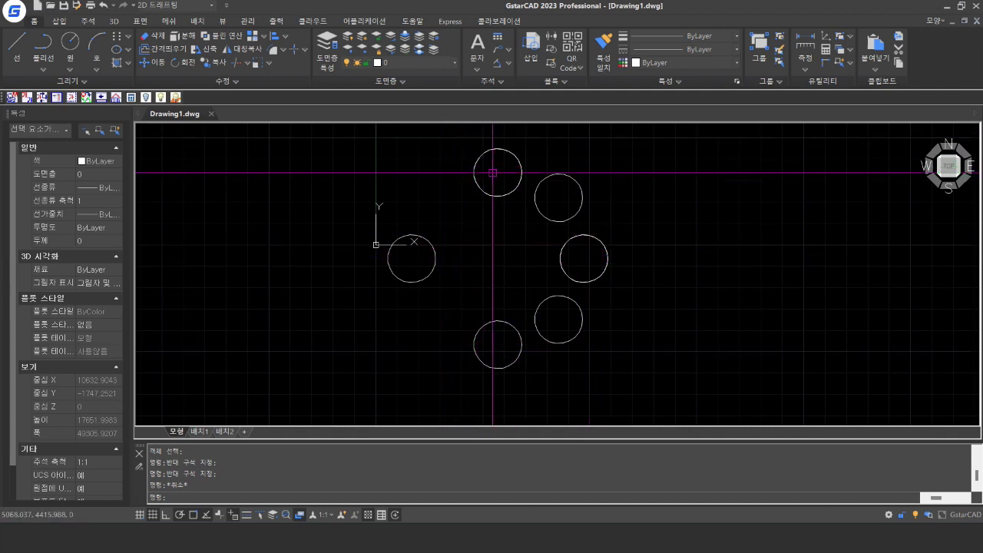
# - Examine the farthest circle along X, the uppermost and the lowest circle for overlapping copies, clearing each selection
pyautogui.moveTo(509, 192)
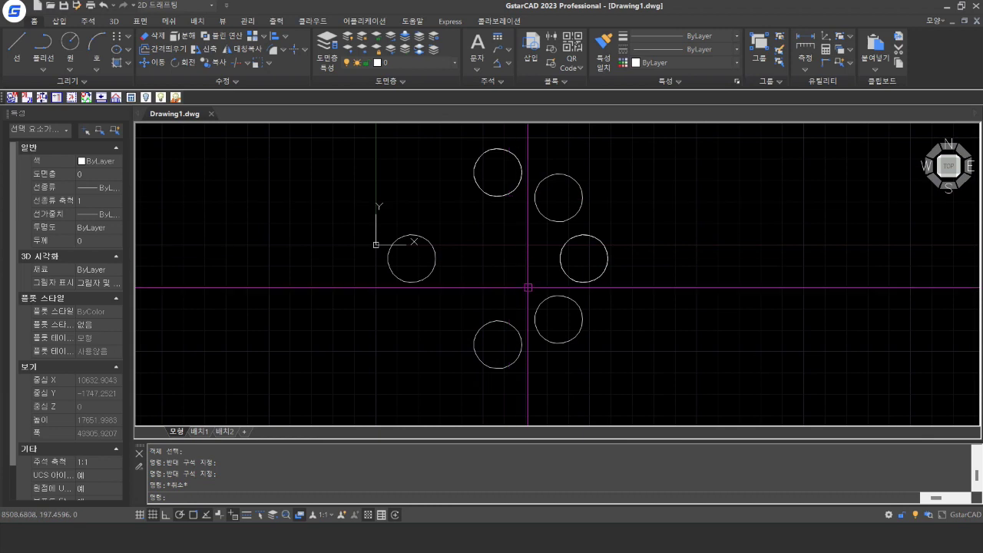
pyautogui.click(561, 270)
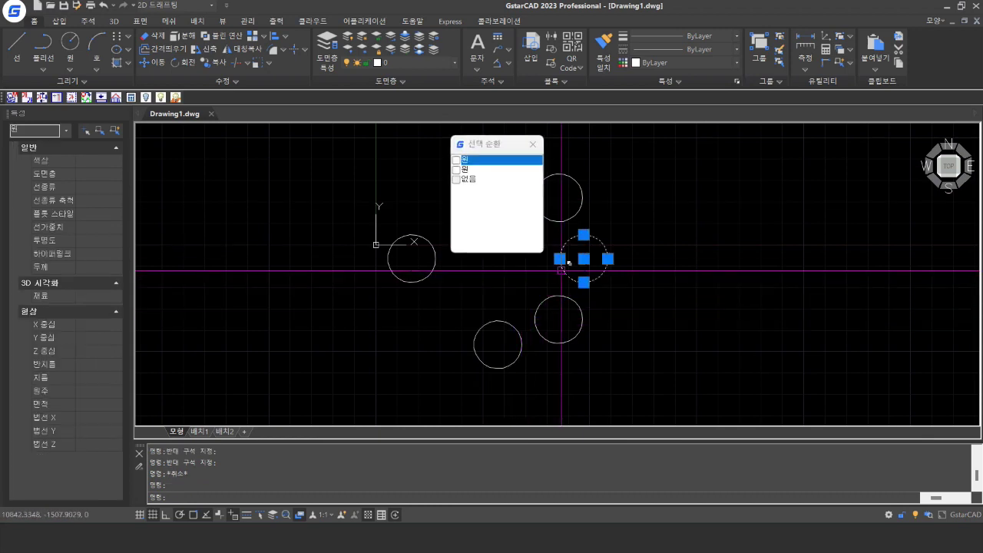
pyautogui.press('Escape')
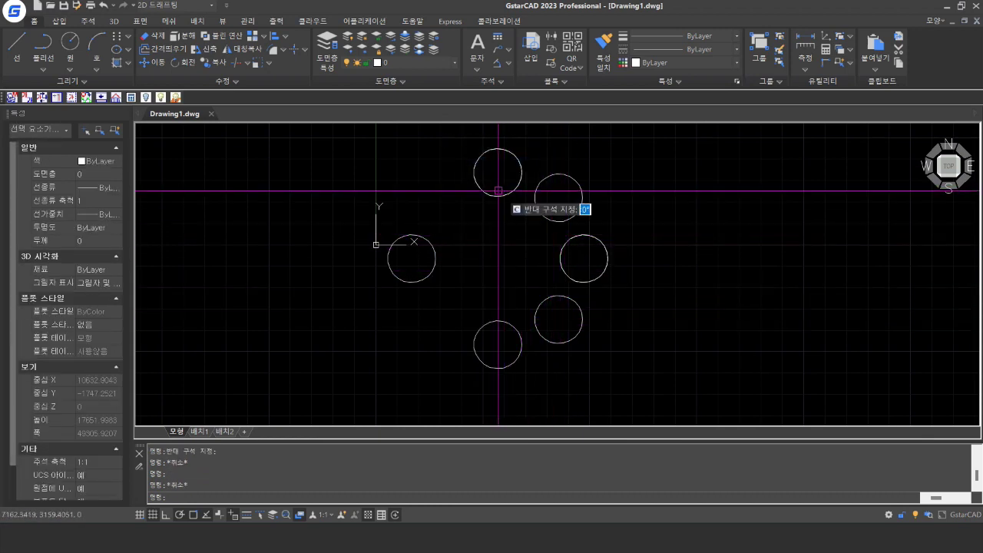
pyautogui.click(498, 192)
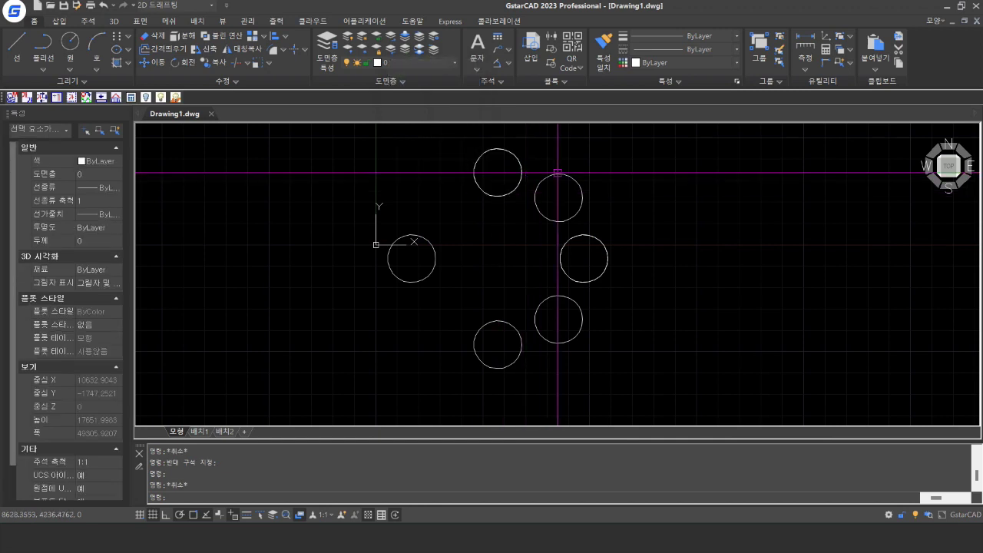
pyautogui.click(498, 328)
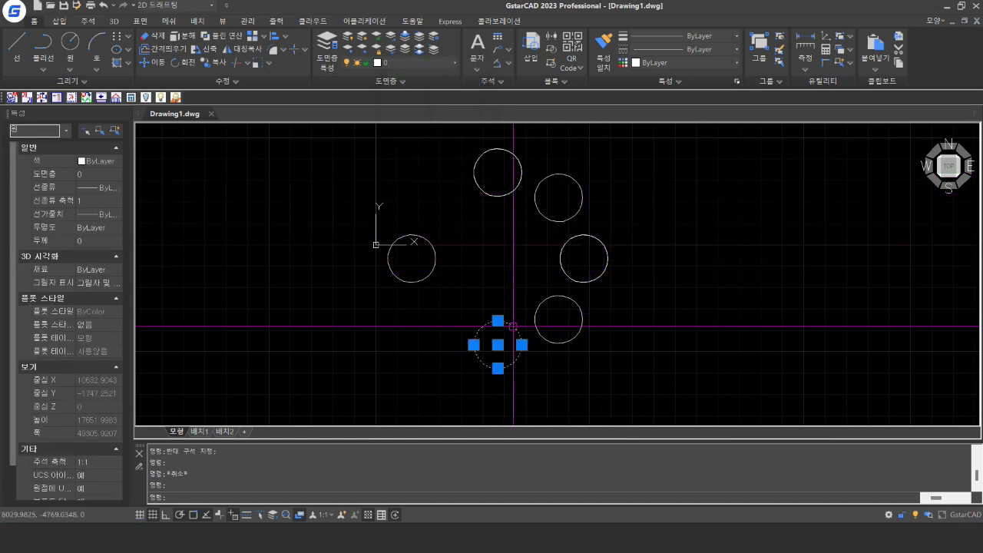
pyautogui.press('Escape')
pyautogui.click(588, 282)
pyautogui.click(490, 195)
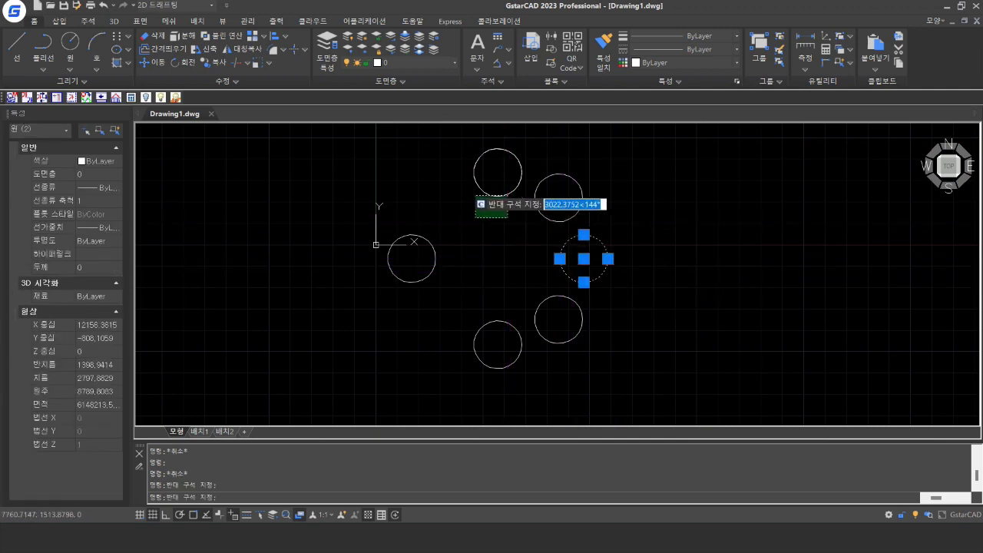
pyautogui.press('Escape')
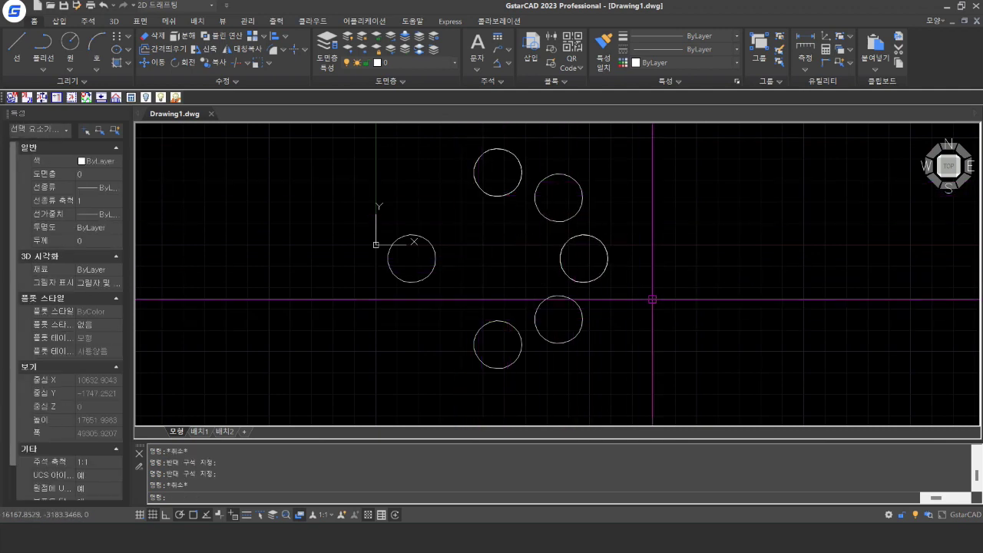